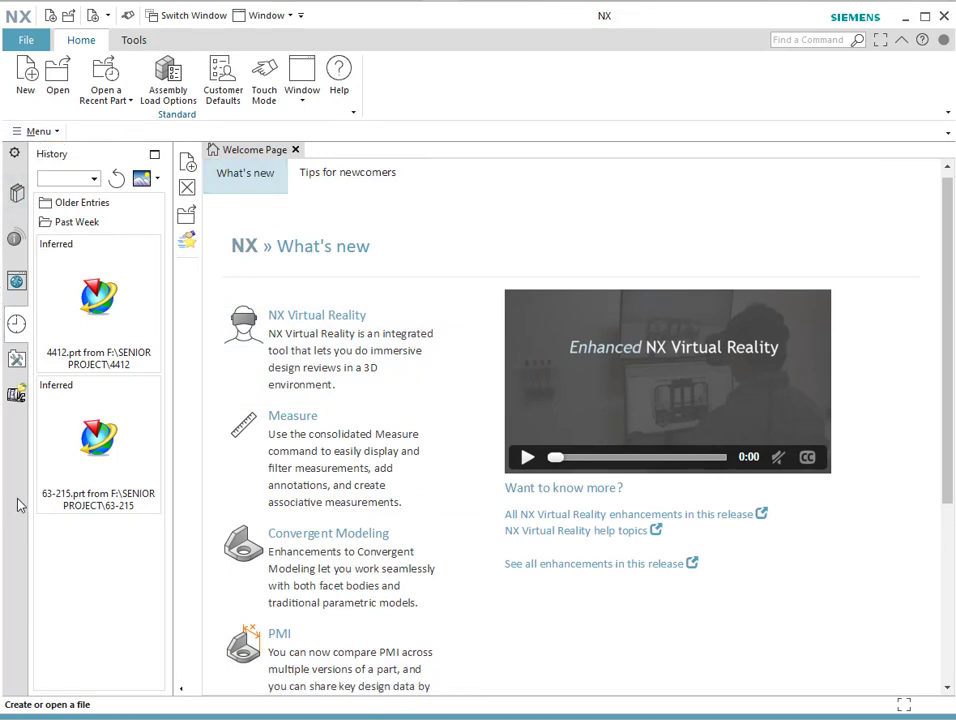
click(16, 195)
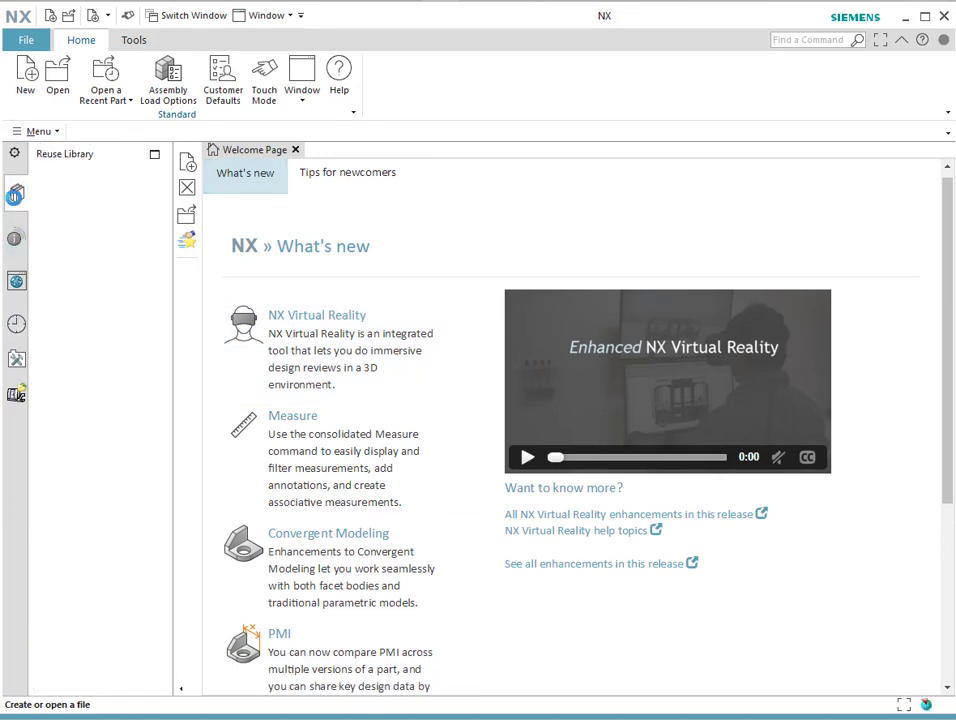
click(17, 282)
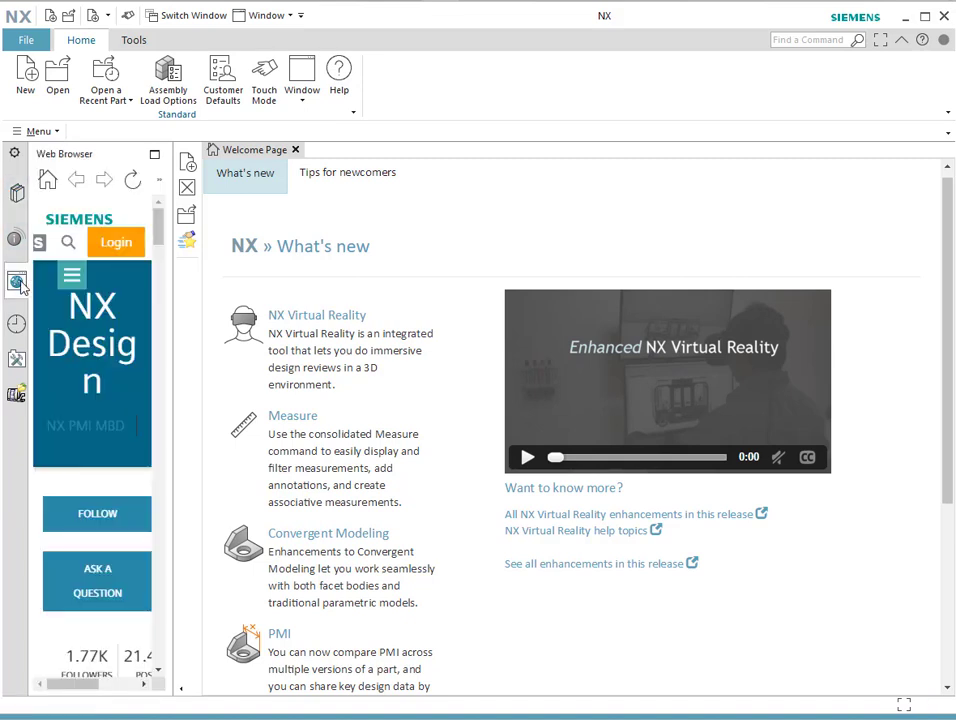
click(17, 323)
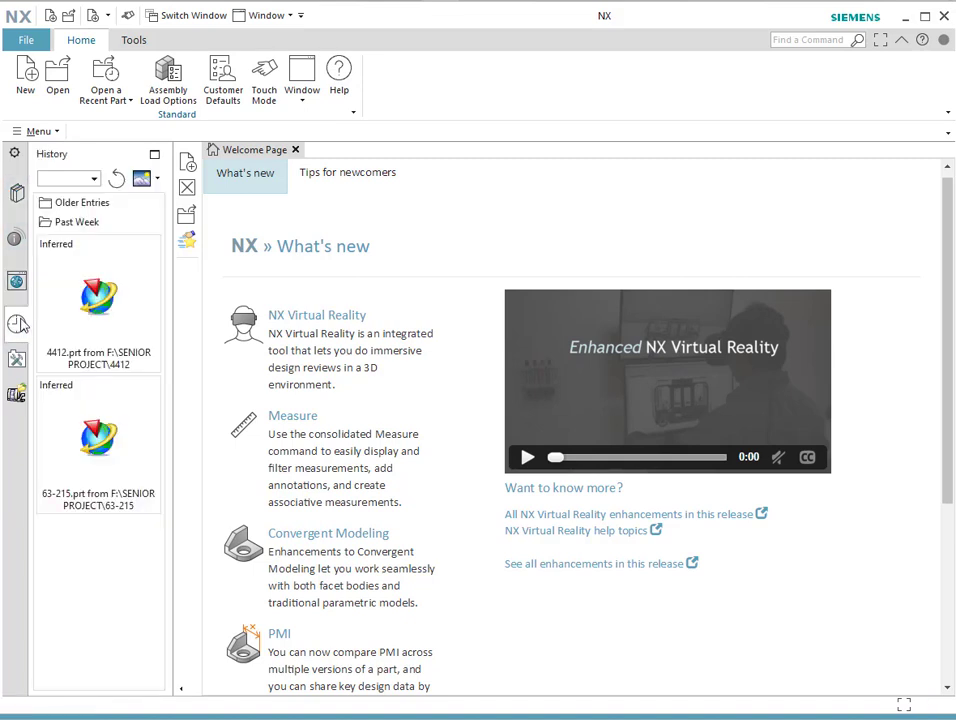
Create a new part file from the Model template with units set to Millimeters
click(27, 70)
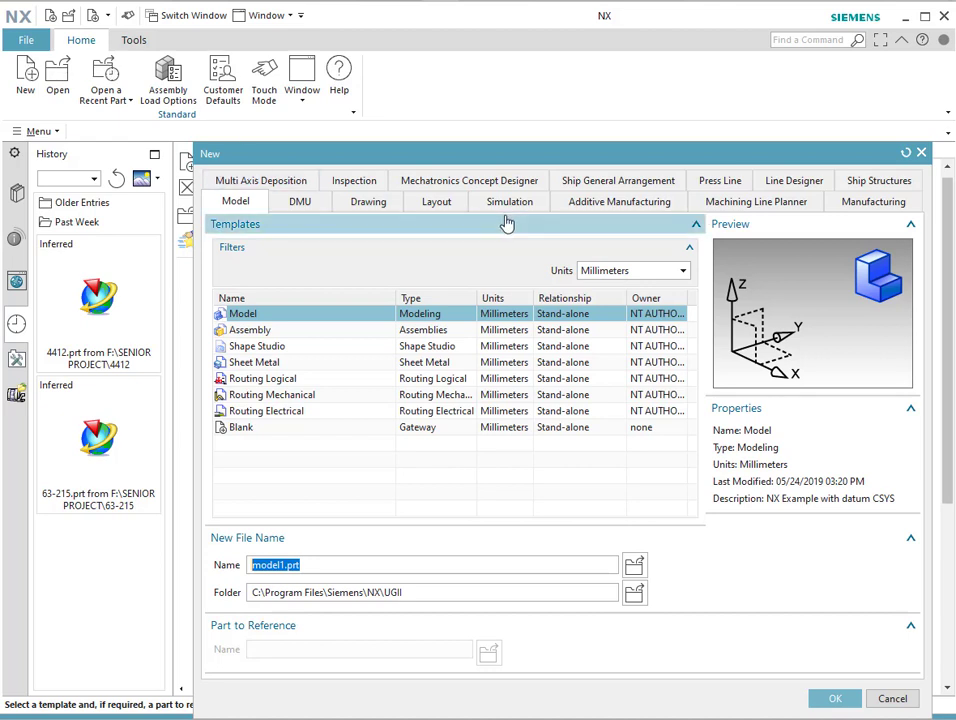
click(659, 281)
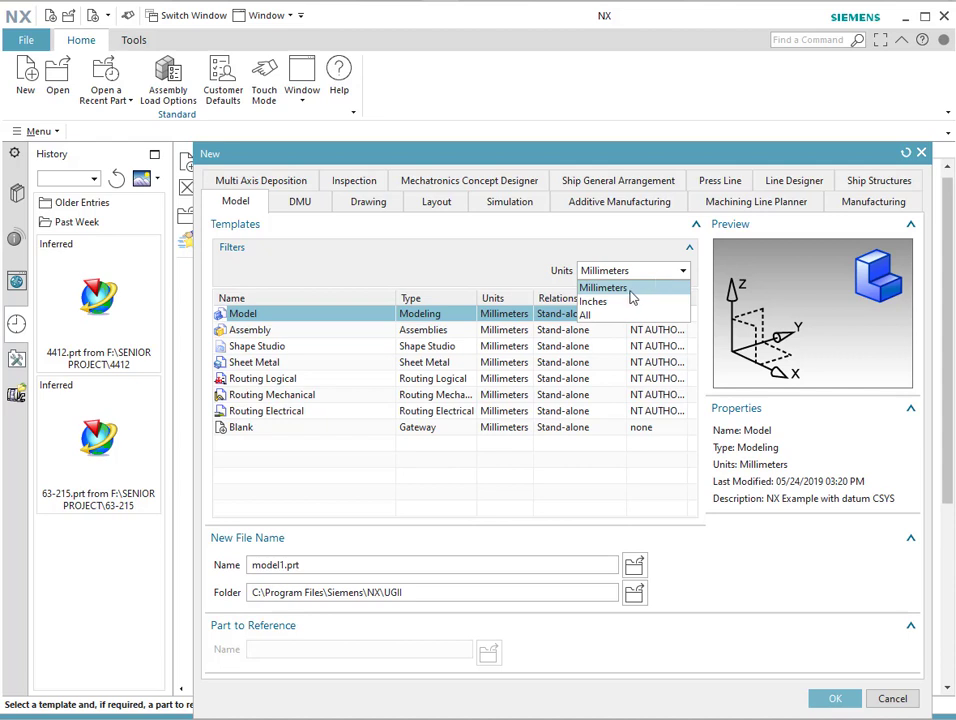
click(632, 289)
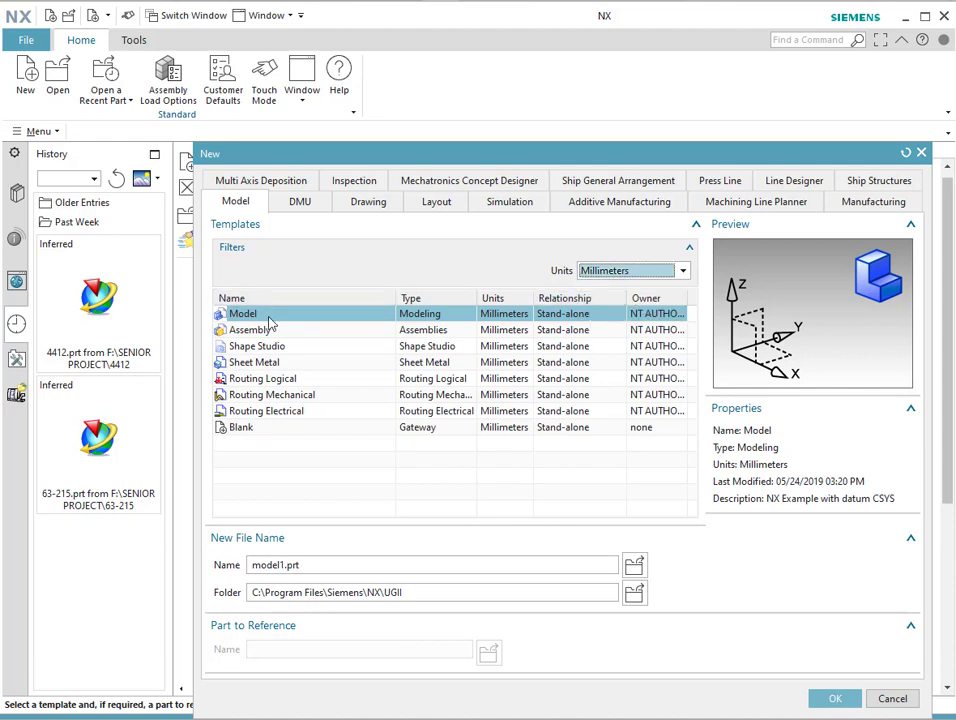
click(831, 704)
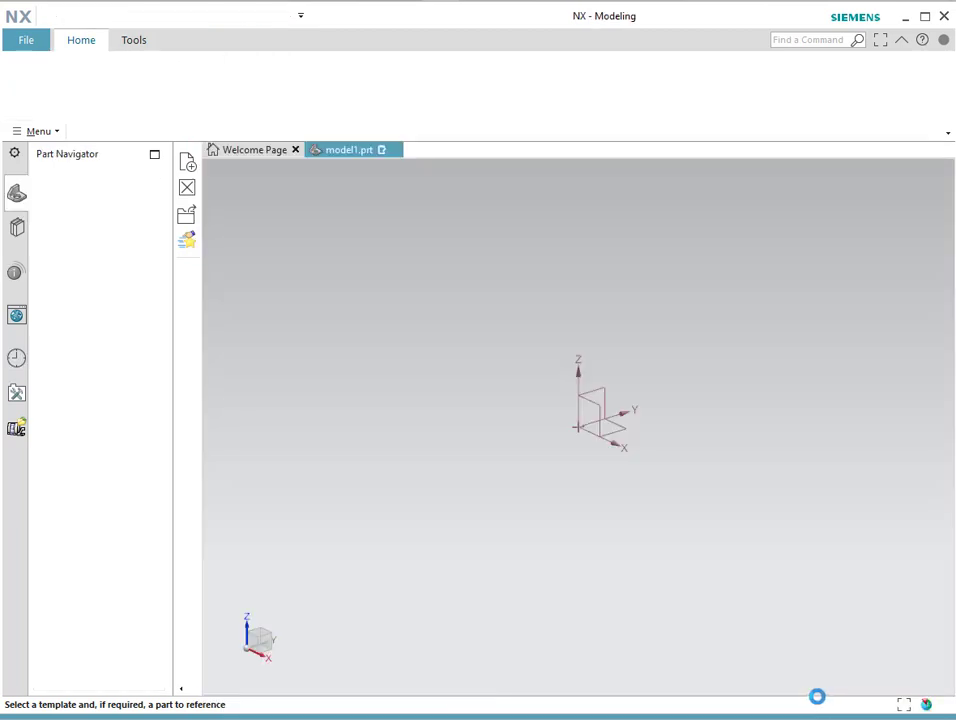
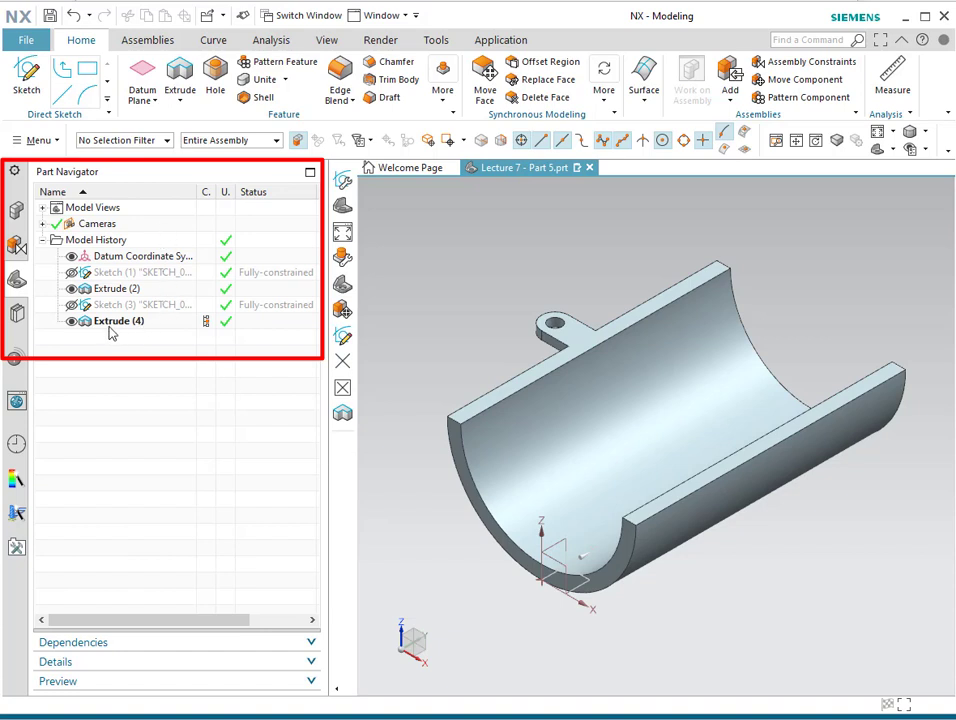
Suppress the Extrude (4) feature in the model history and unsuppress it again
click(121, 321)
right_click(122, 326)
click(160, 410)
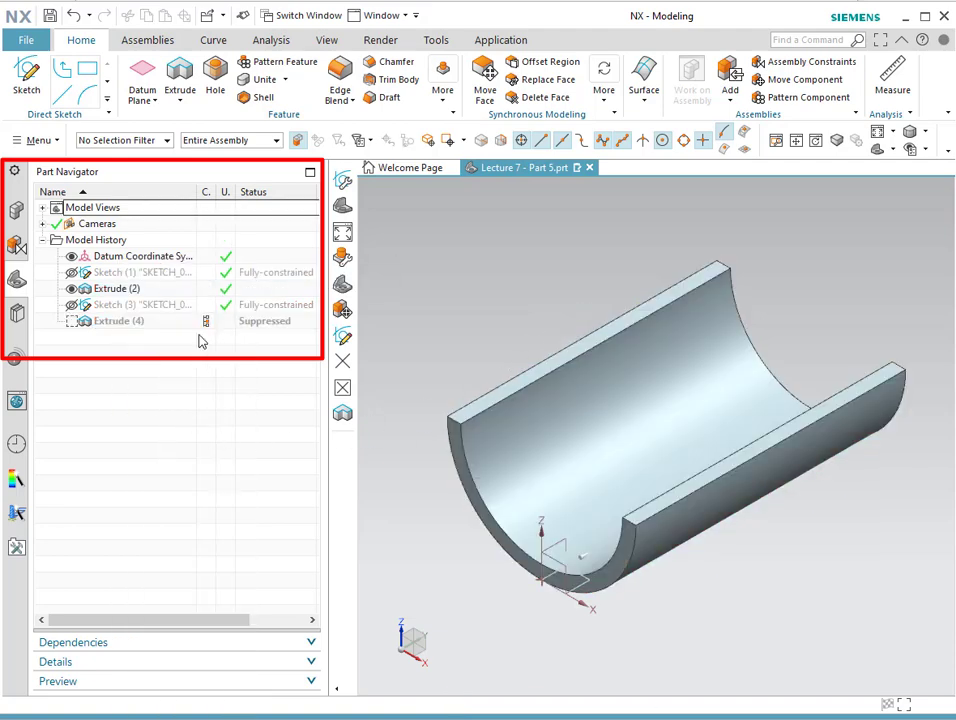
click(117, 327)
right_click(117, 330)
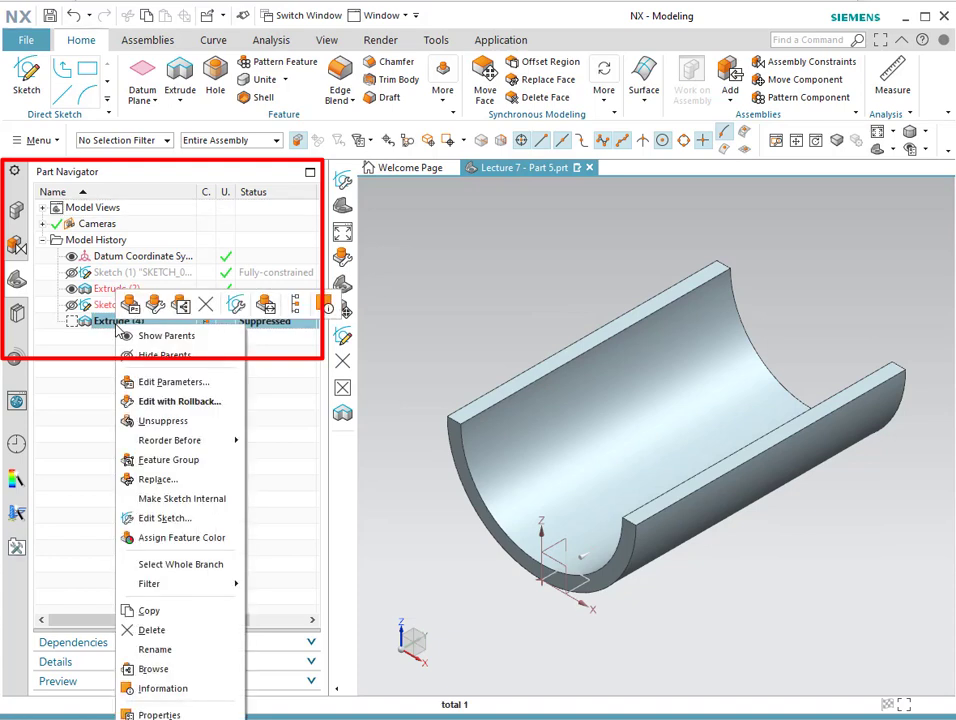
click(165, 421)
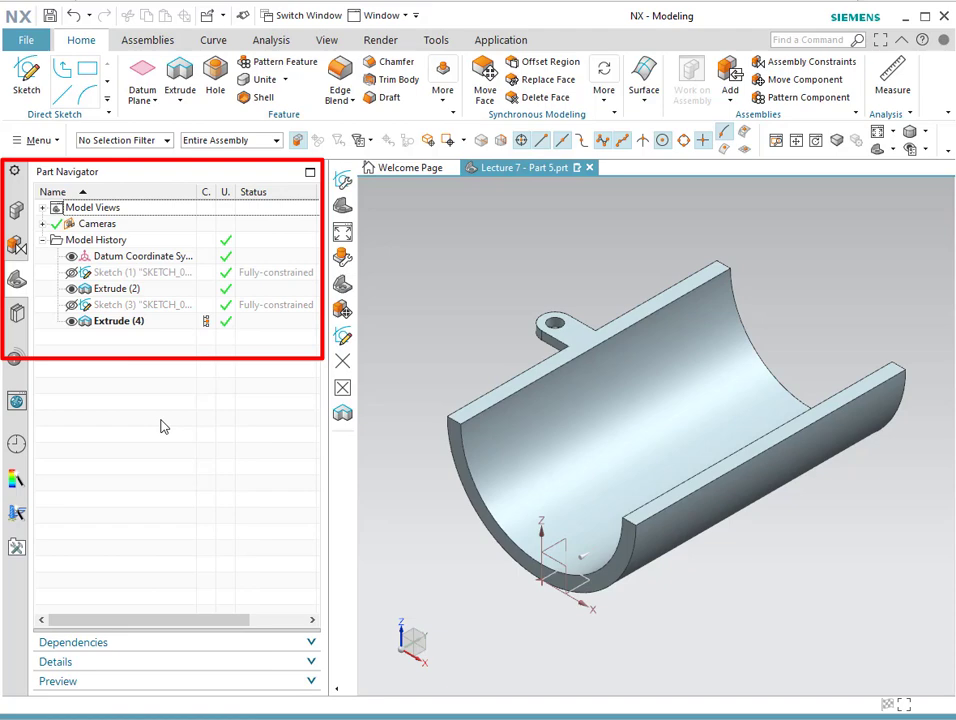
Show Sketch (1) of the model history and hide it again
click(148, 274)
right_click(148, 274)
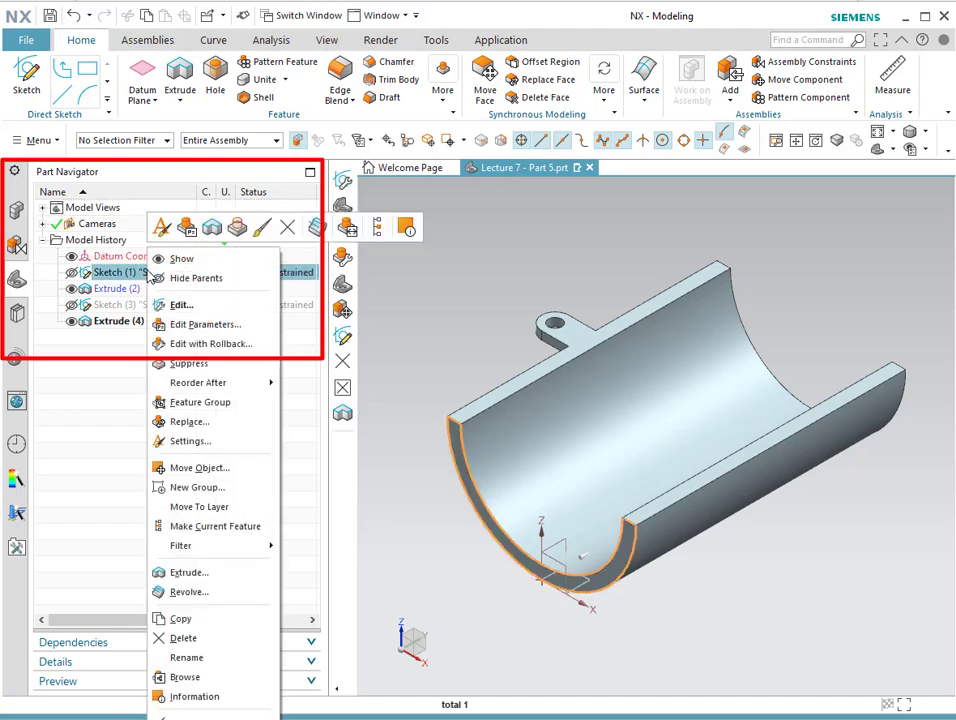
click(176, 258)
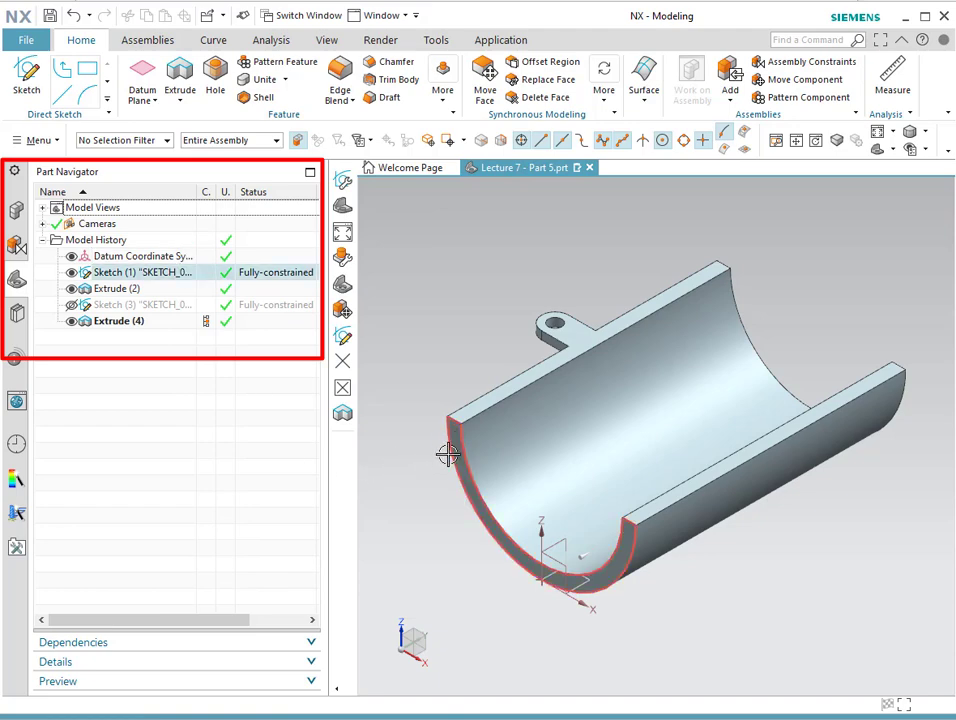
click(136, 278)
right_click(136, 278)
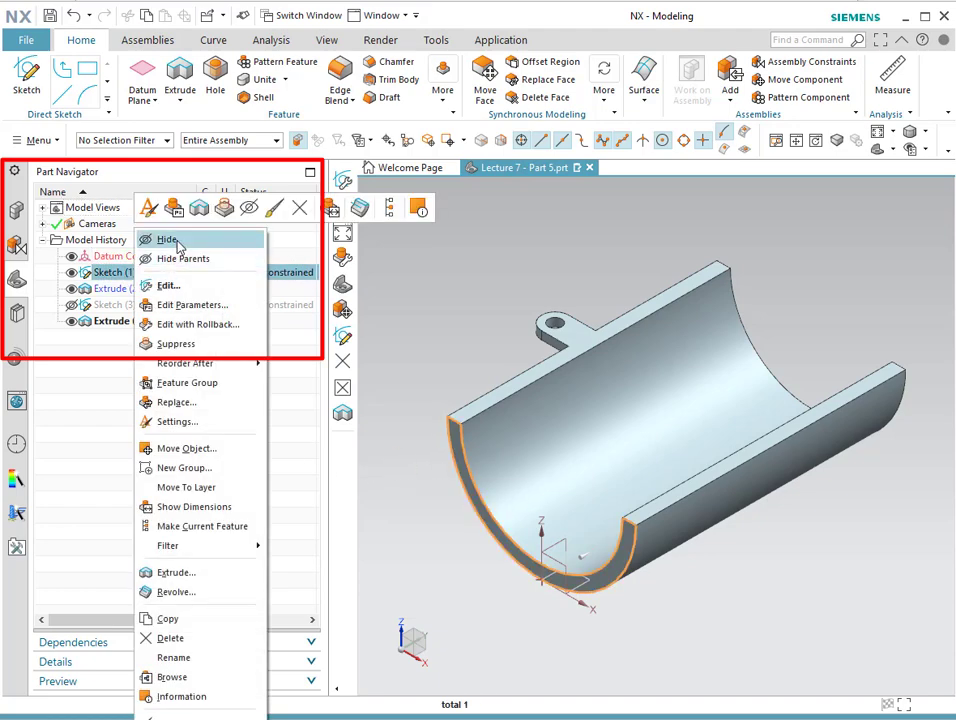
click(178, 246)
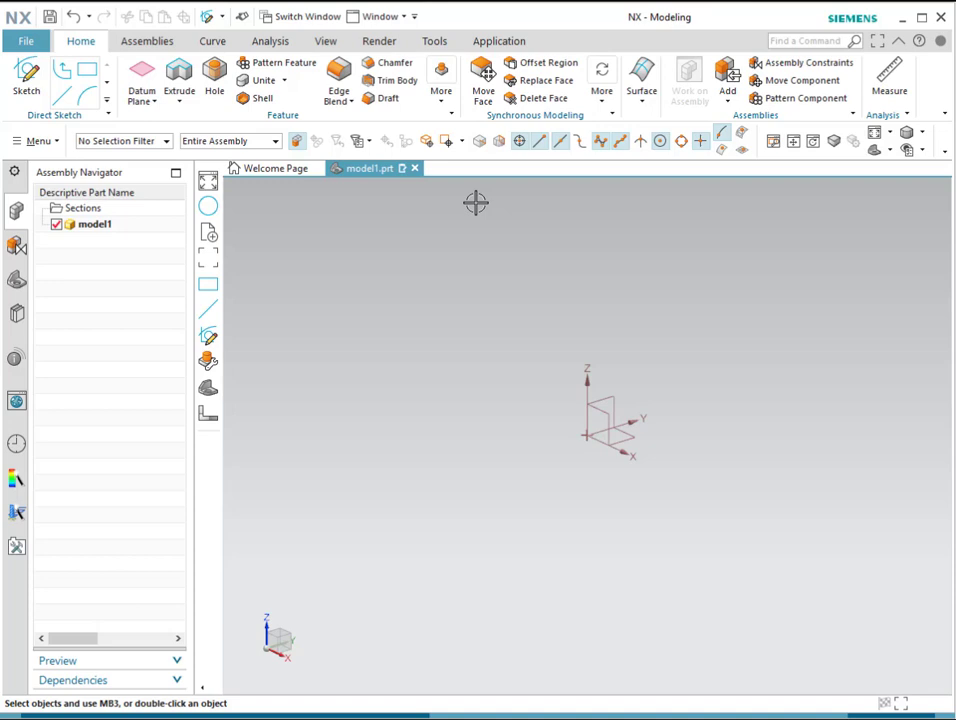
click(42, 143)
mouse_move(58, 222)
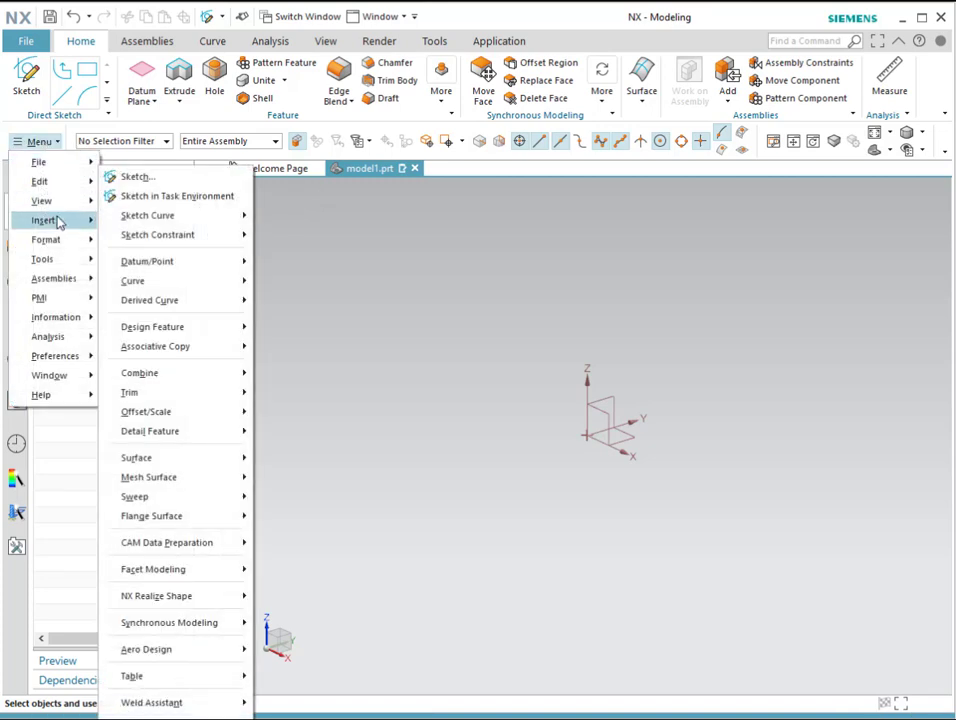
mouse_move(146, 240)
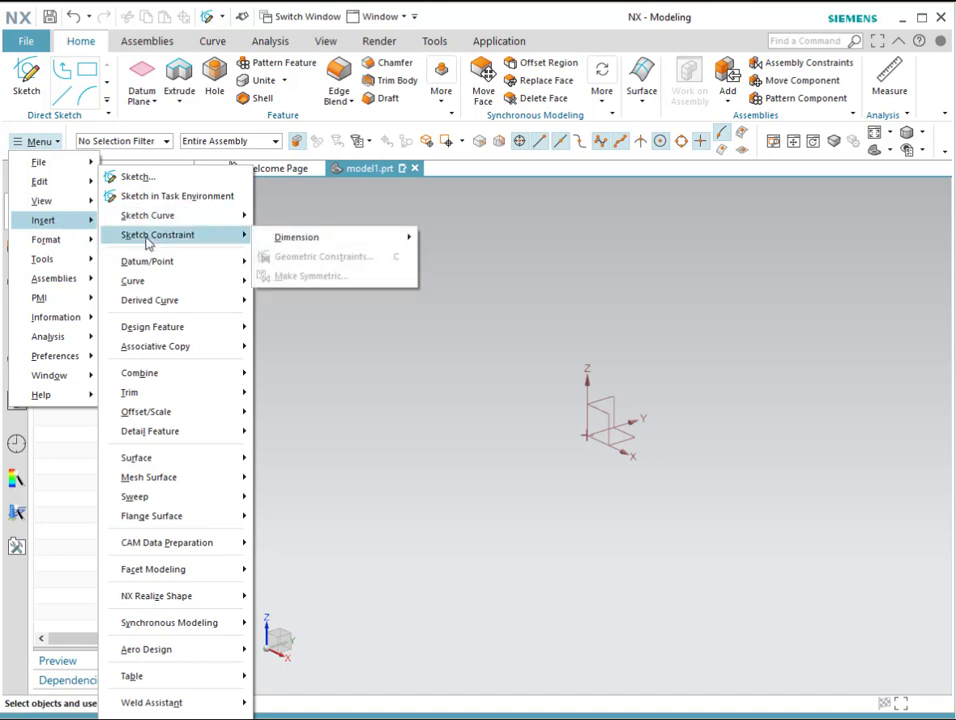
click(548, 32)
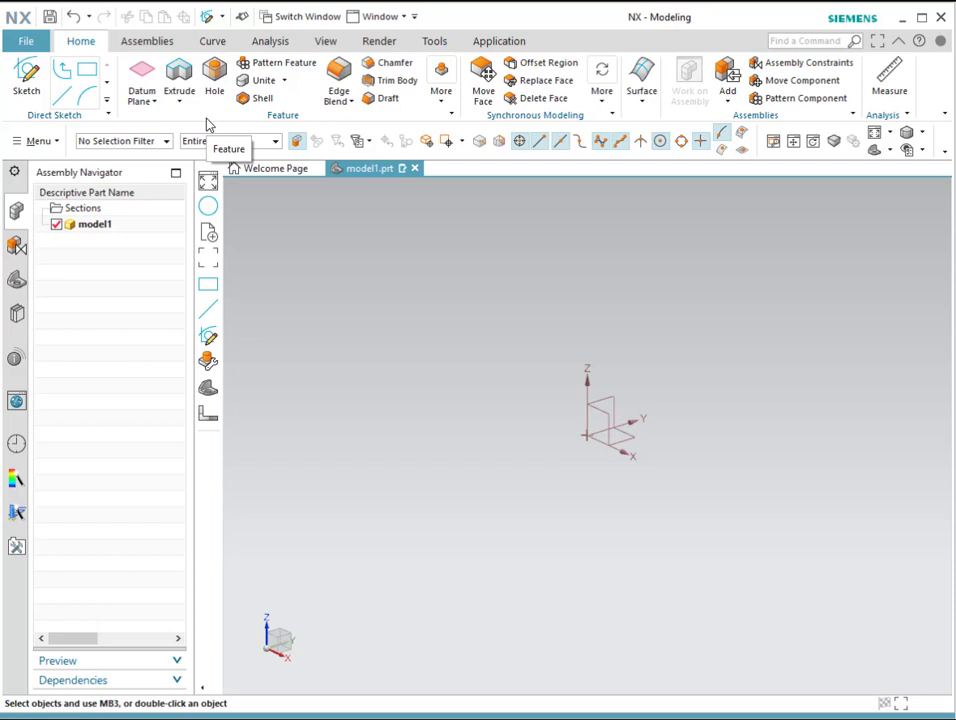
click(40, 141)
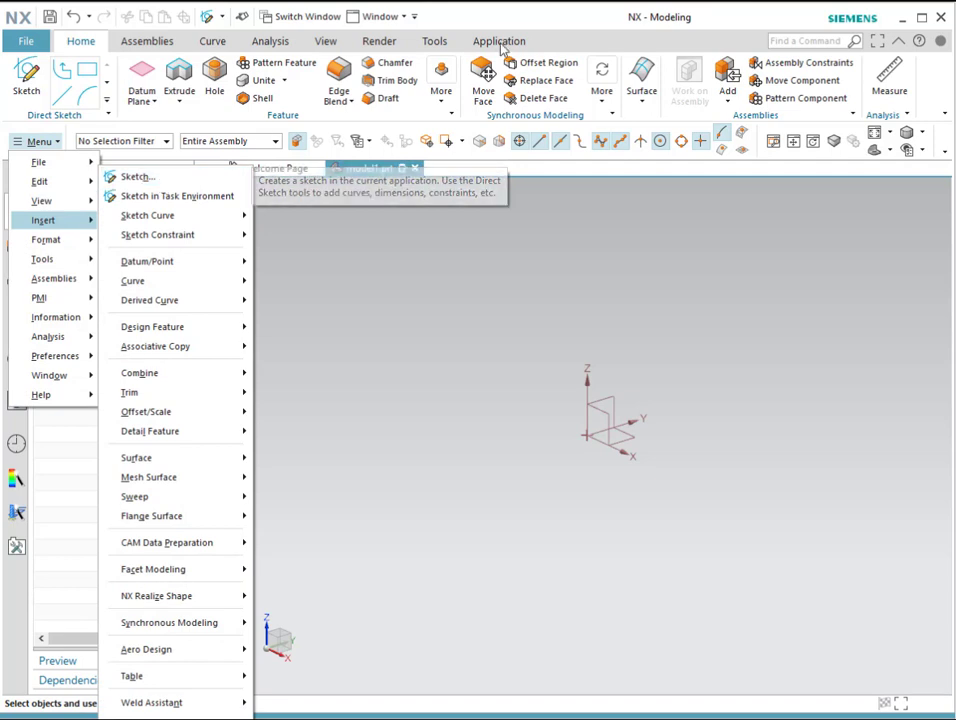
click(546, 45)
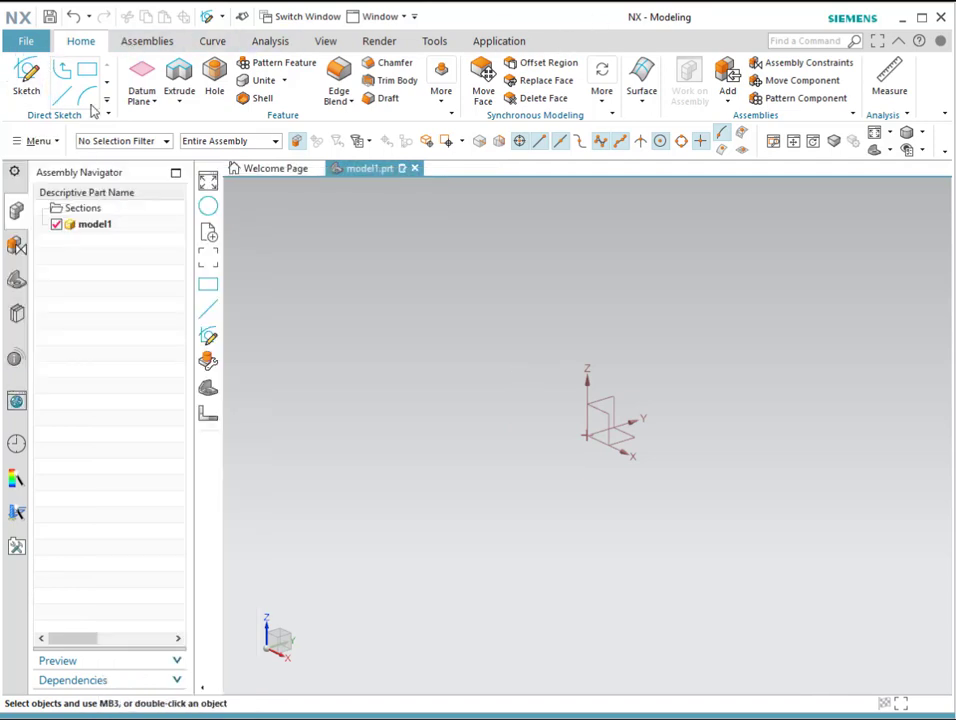
Create an on-plane sketch on the default XY plane of the datum coordinate system
click(25, 77)
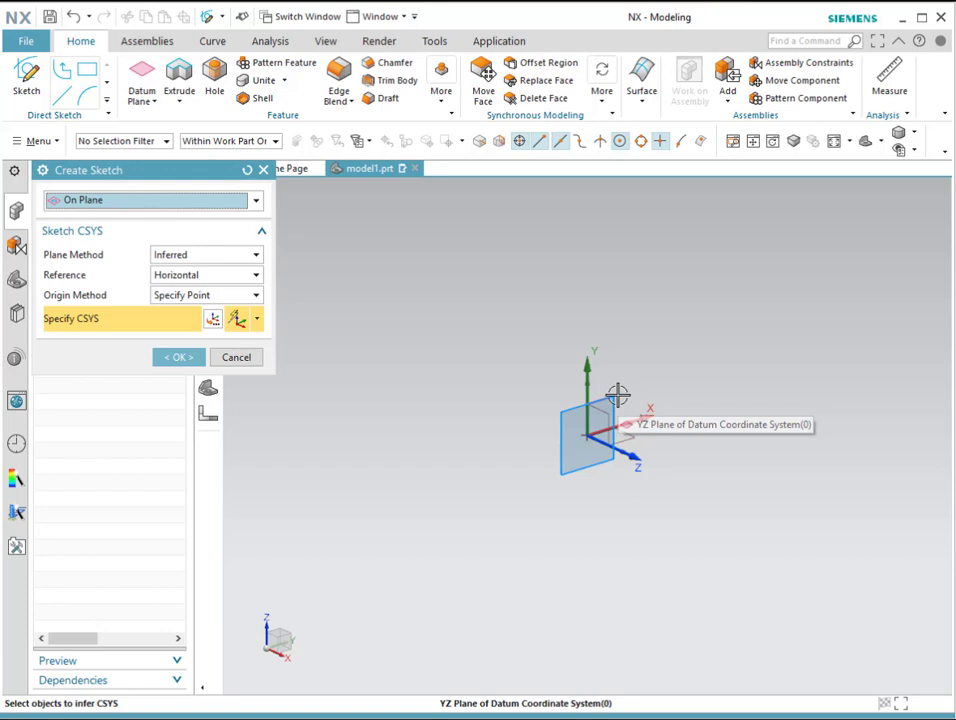
click(179, 358)
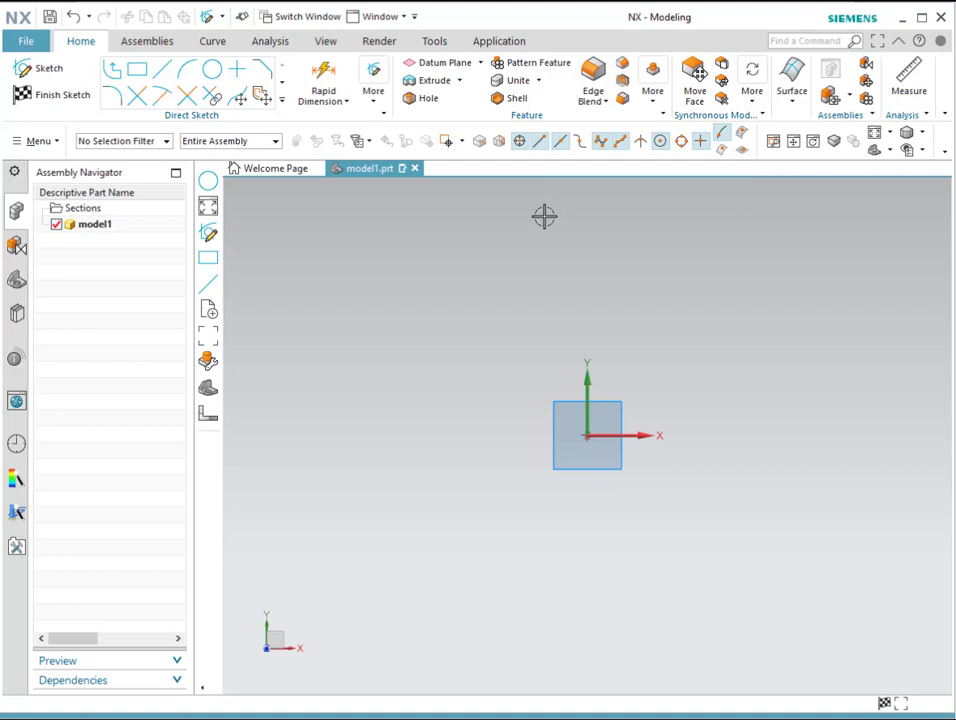
Turn the end point snap off and back on
click(541, 142)
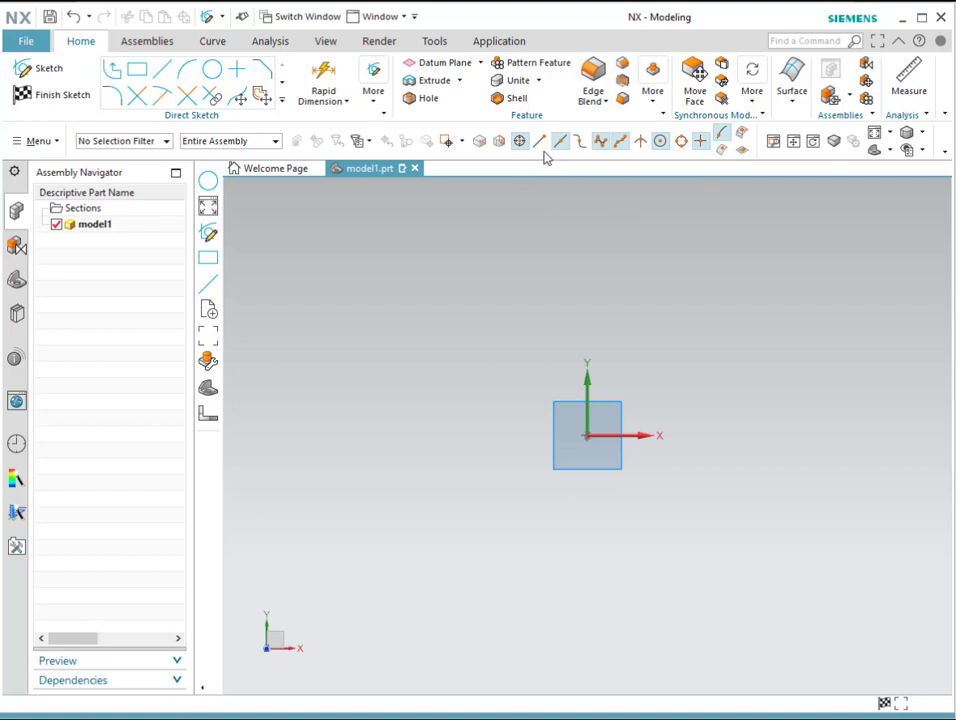
click(541, 145)
key(Escape)
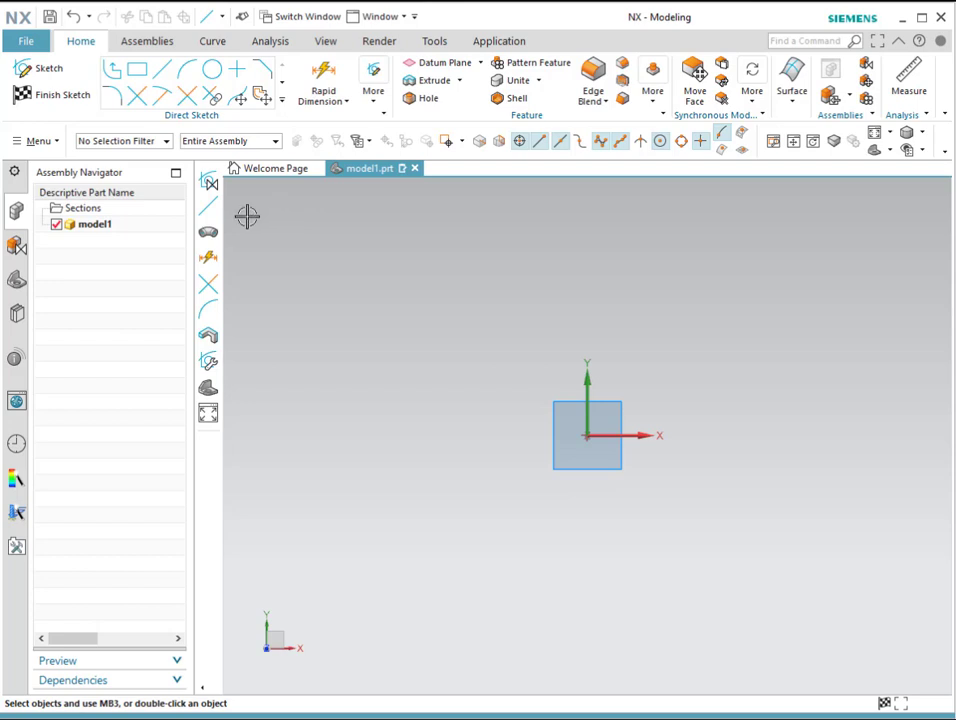
Sketch a freehand line about 81 mm long, rising at about 29°, in the area above and left of the sketch origin
click(164, 74)
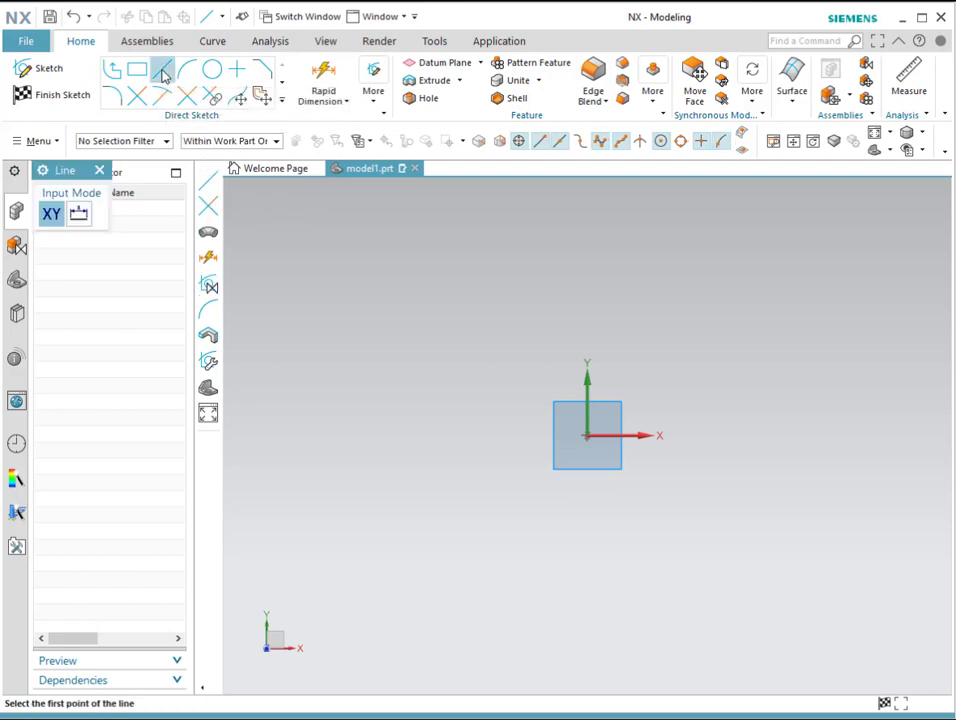
drag(77, 171, 305, 233)
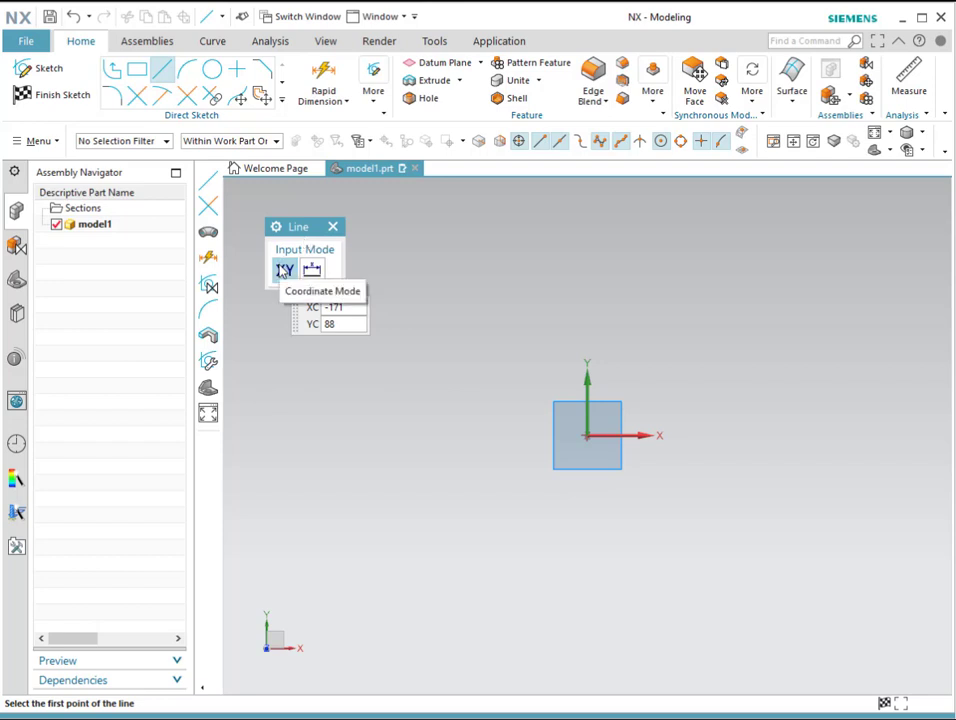
click(325, 271)
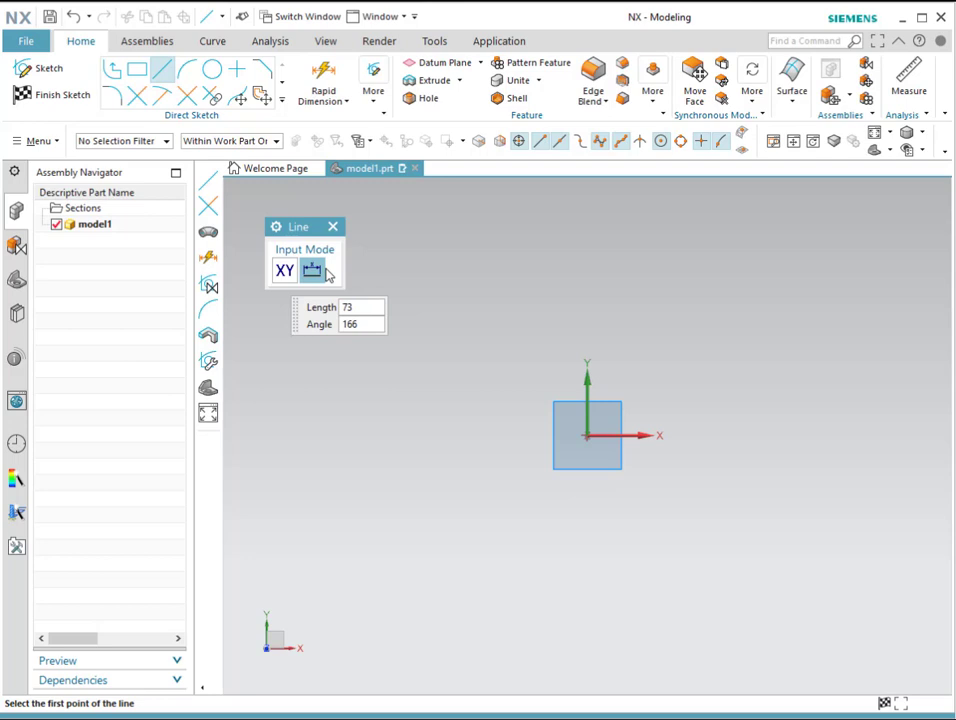
click(284, 276)
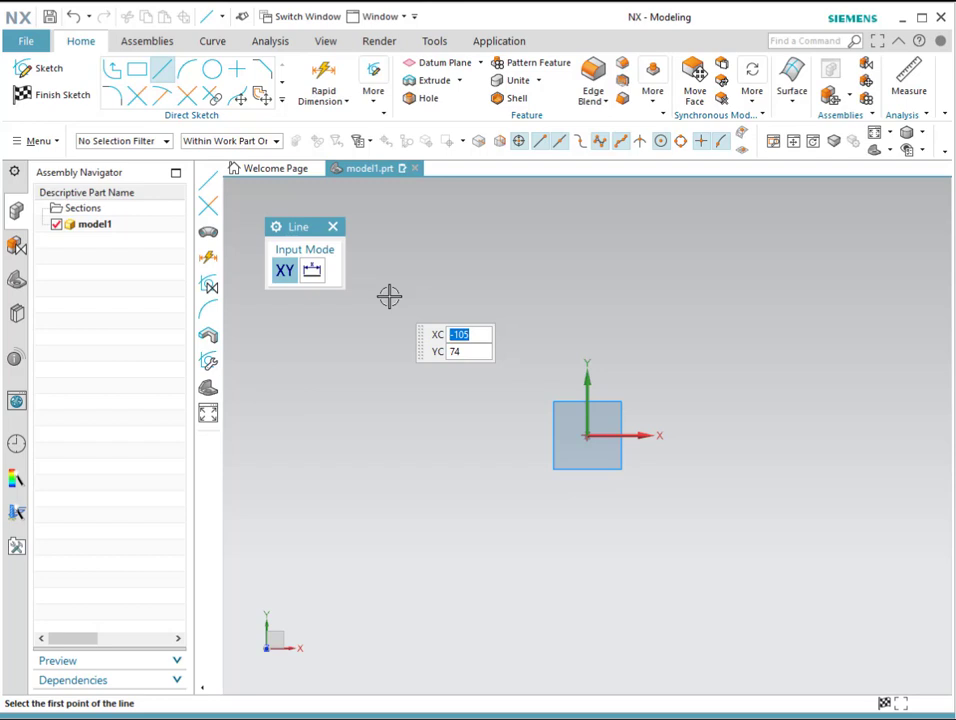
click(441, 293)
click(576, 220)
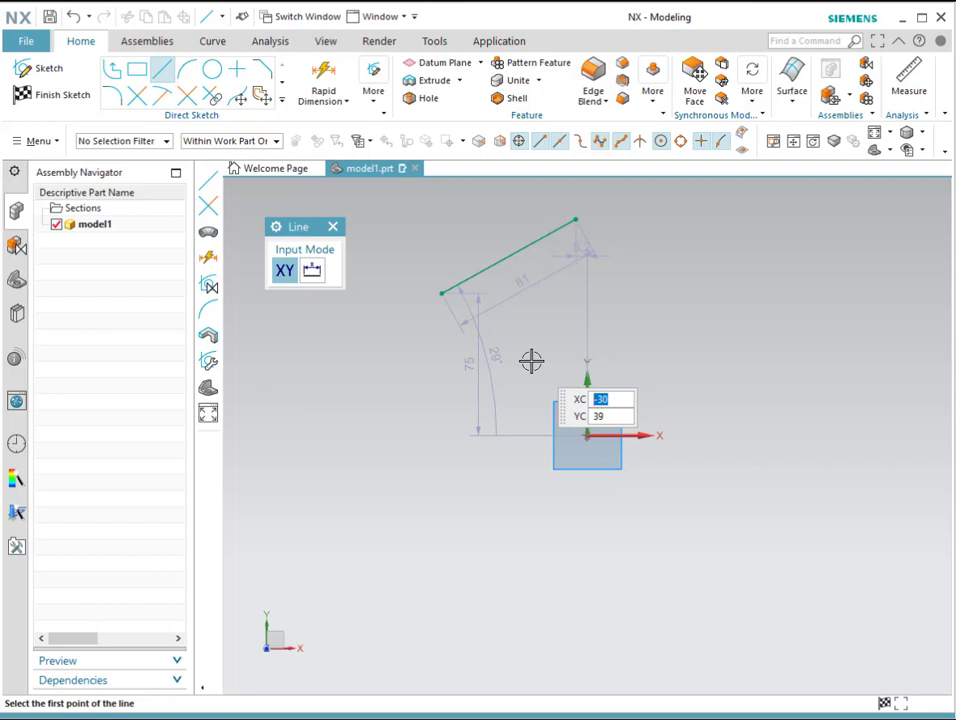
Draw a line by coordinates from XC 0, YC 0 to XC 100, YC 100
text(0)
key(Tab)
text(0)
key(Return)
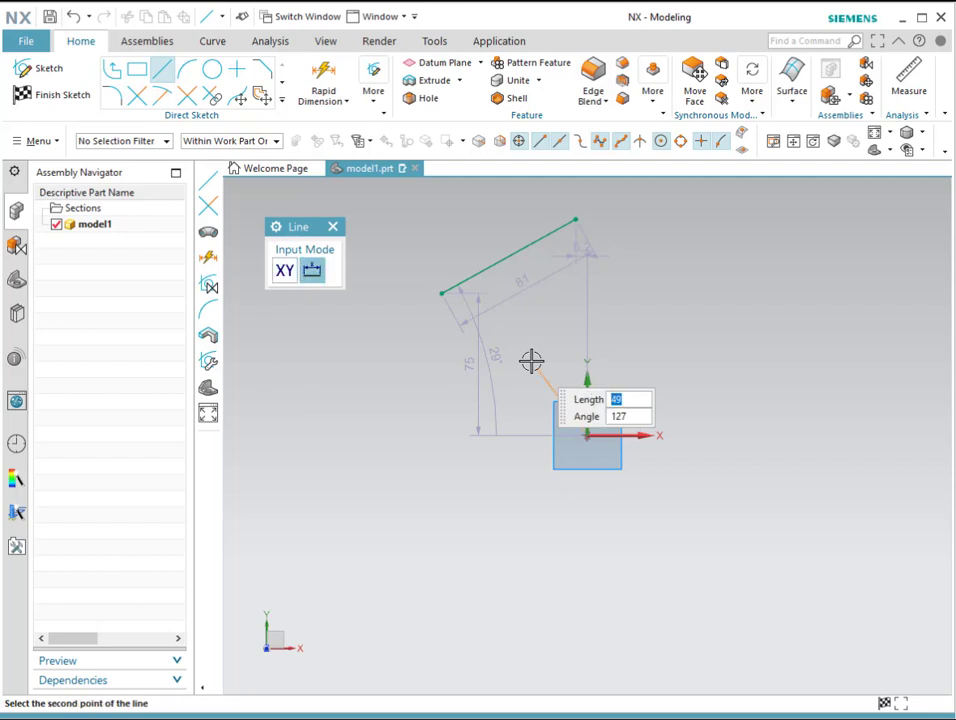
click(286, 271)
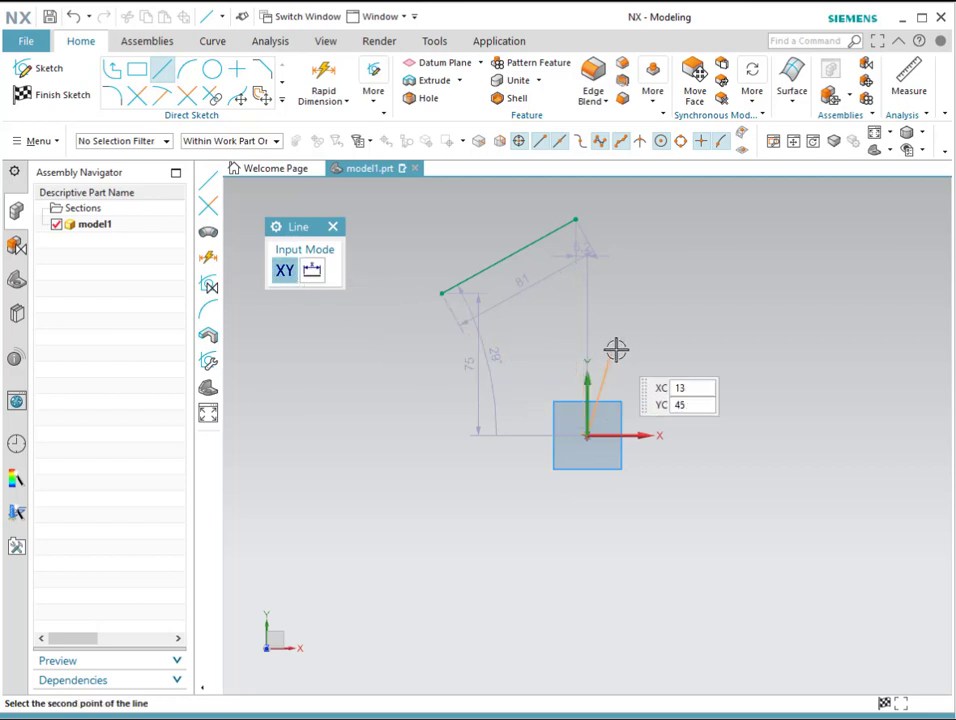
text(100)
key(Tab)
text(100)
key(Return)
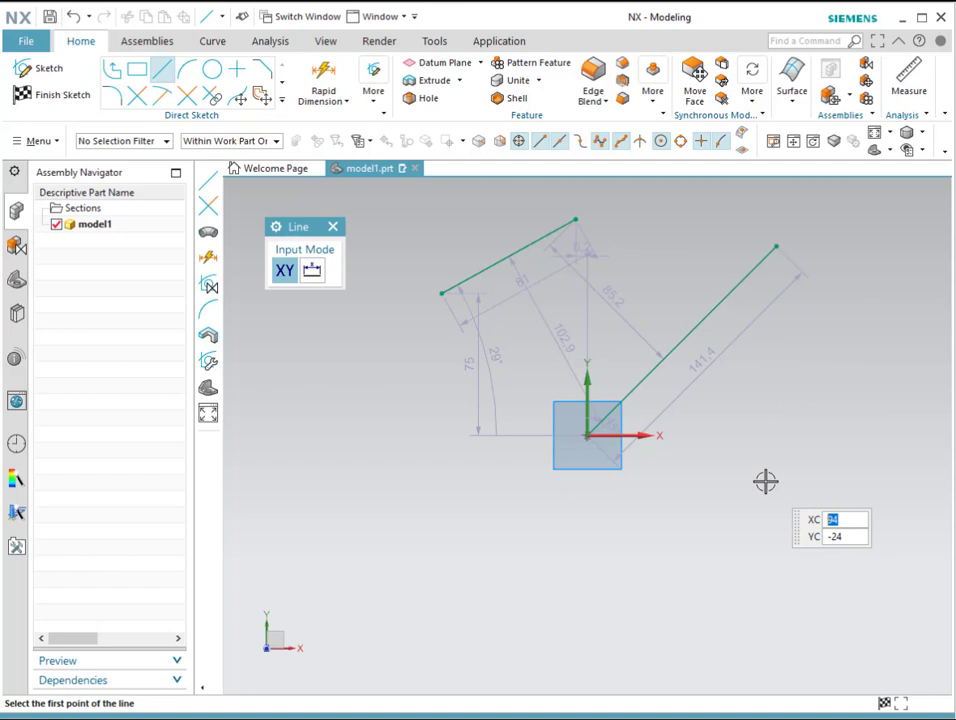
Draw a line by length and angle from the sketch origin, 120 mm long at 30°
click(312, 271)
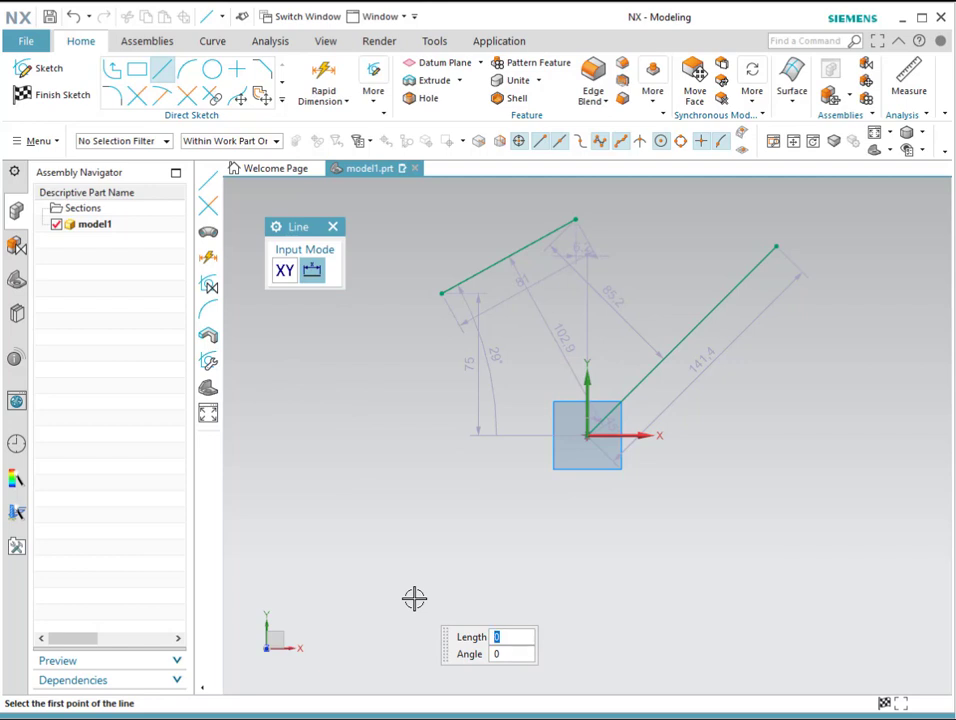
click(587, 435)
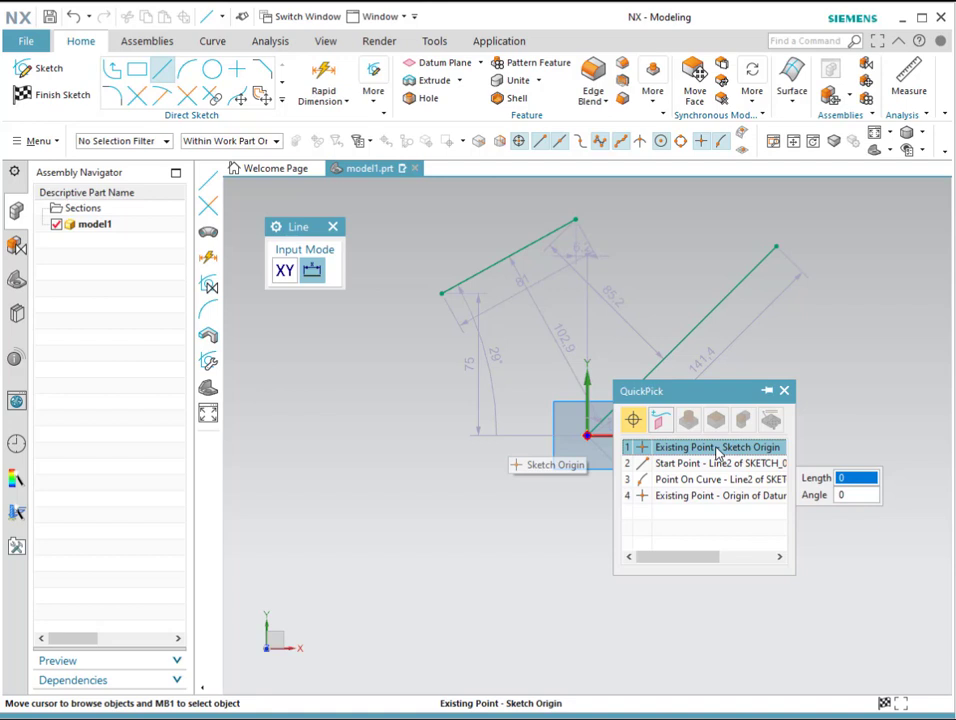
click(717, 450)
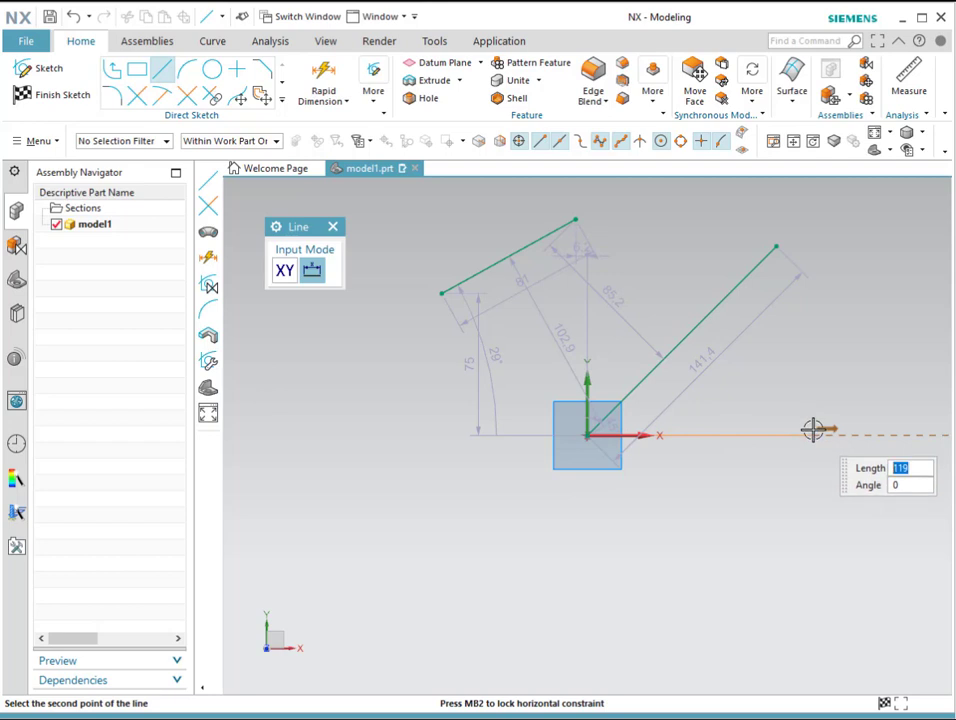
text(120)
key(Tab)
text(30)
key(Return)
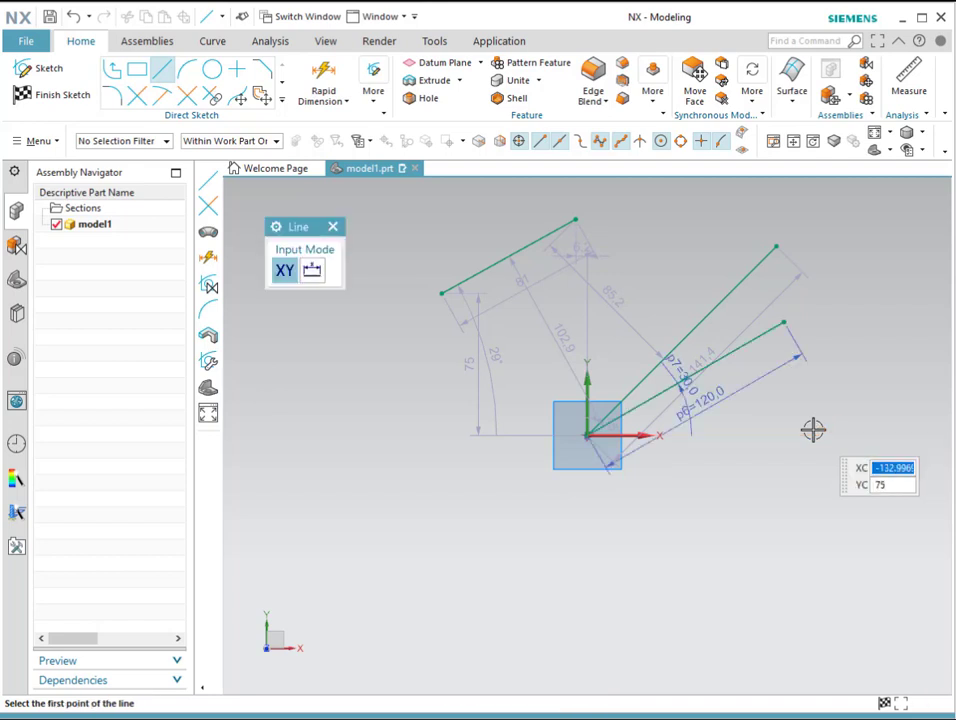
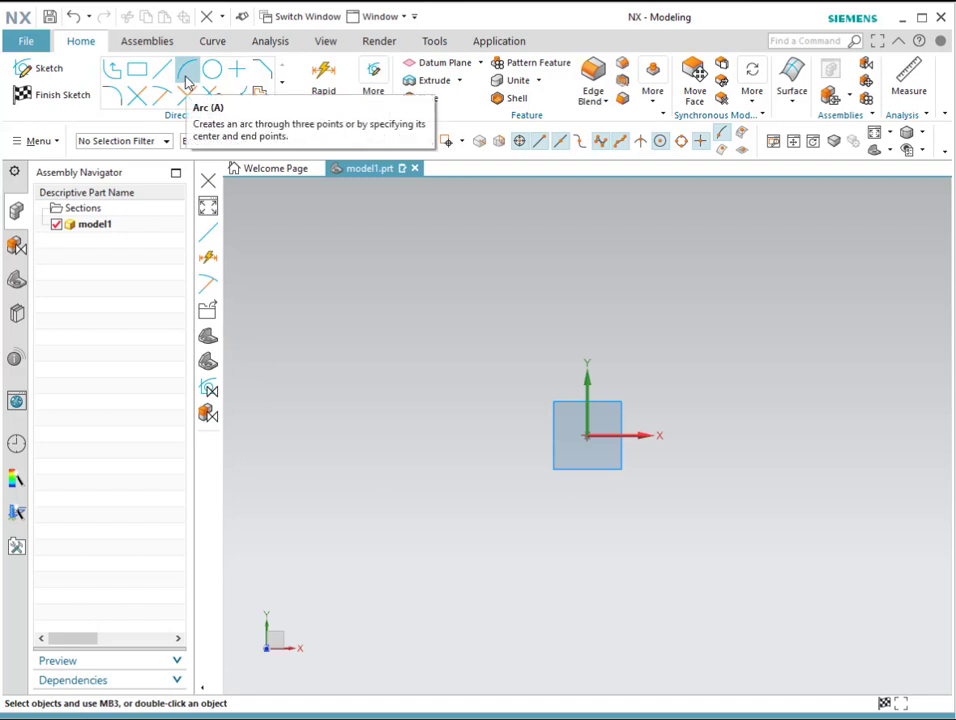
Sketch a three-point arc with a radius of about 82.8 mm above the sketch origin, bulging upward
click(186, 80)
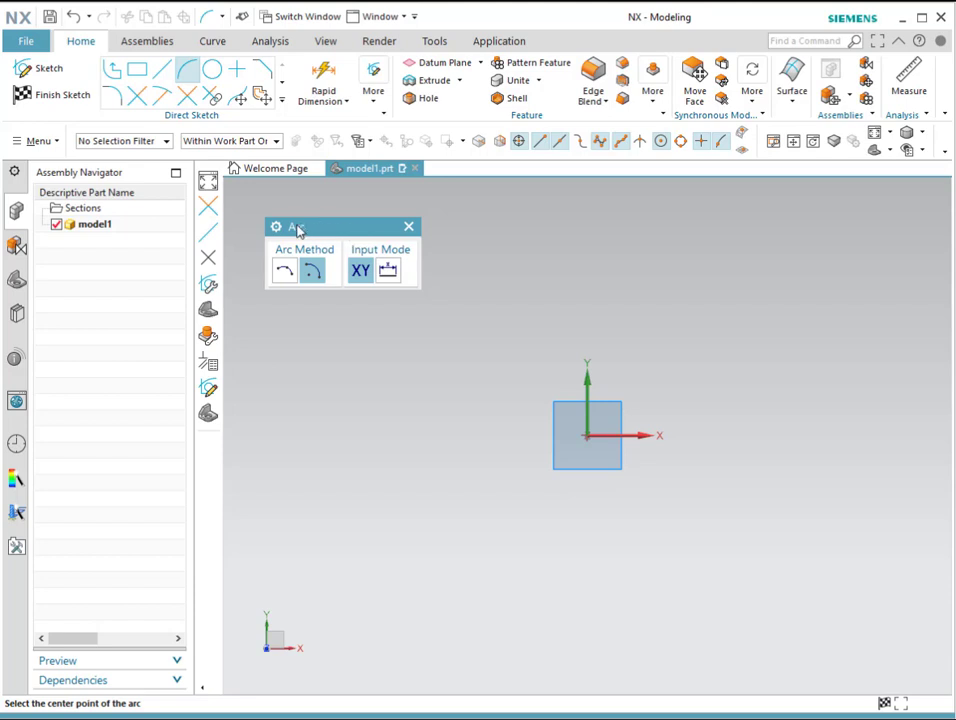
click(284, 273)
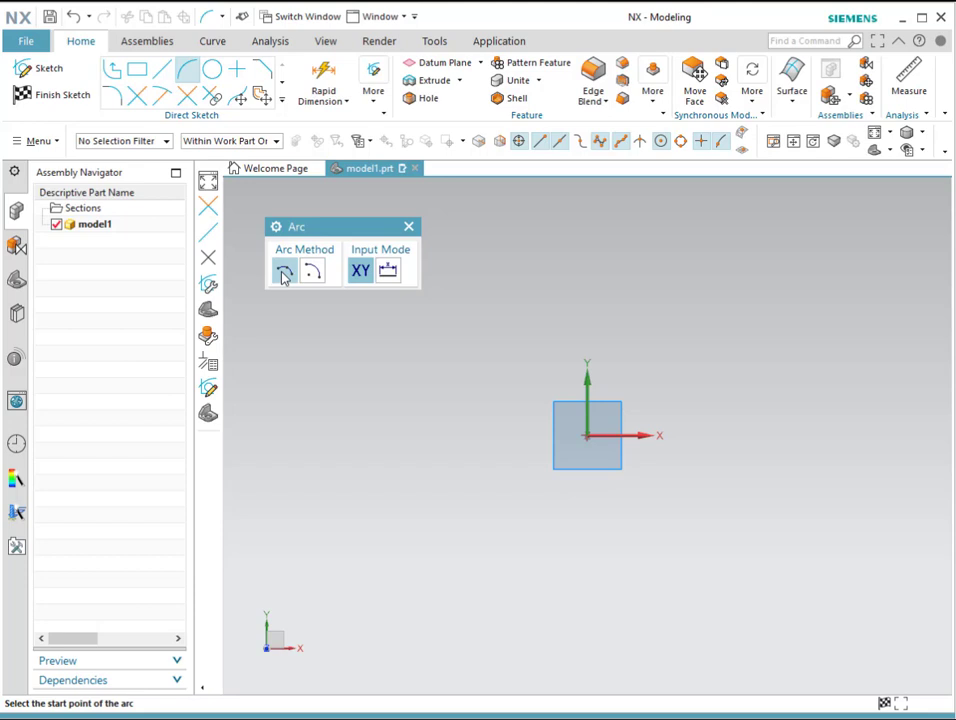
click(536, 268)
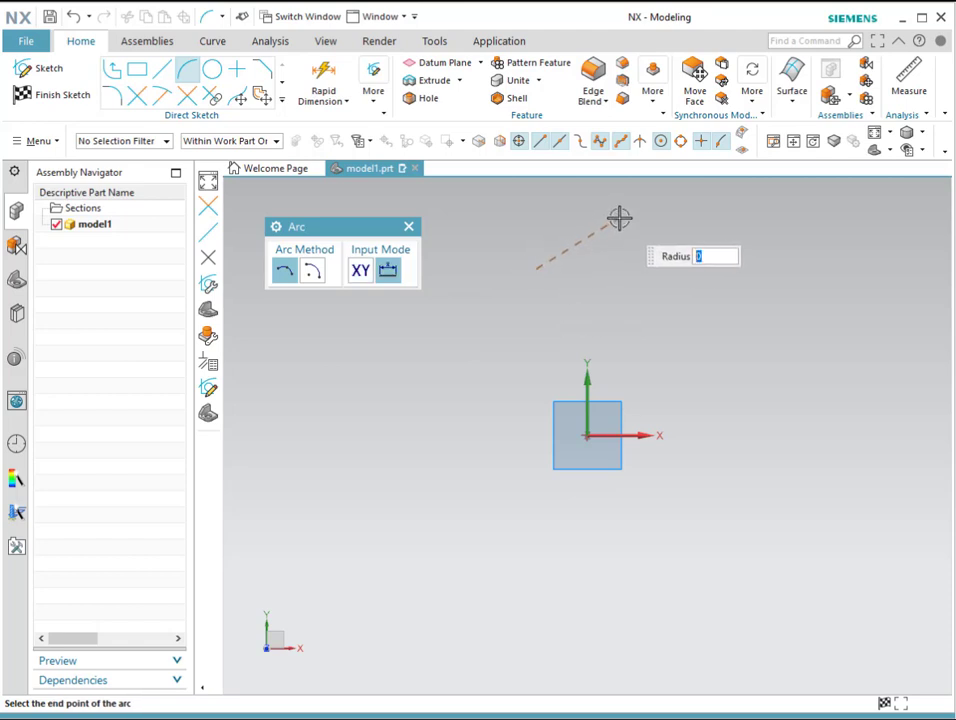
click(619, 217)
click(738, 236)
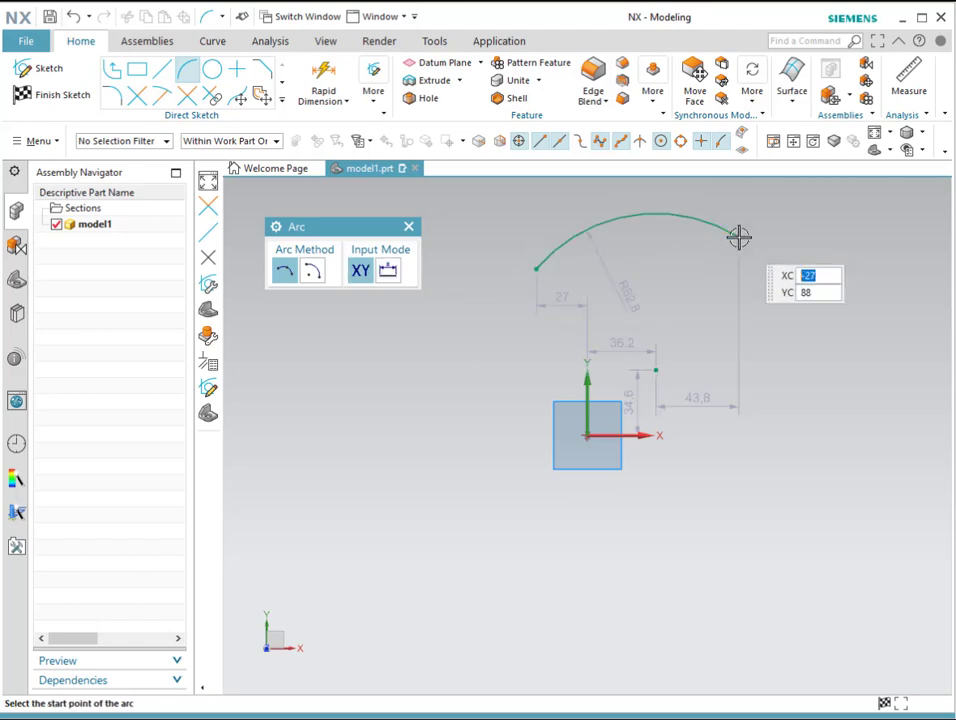
Draw a three-point arc with radius 50 mm above and right of the sketch origin, bulging downward
click(387, 271)
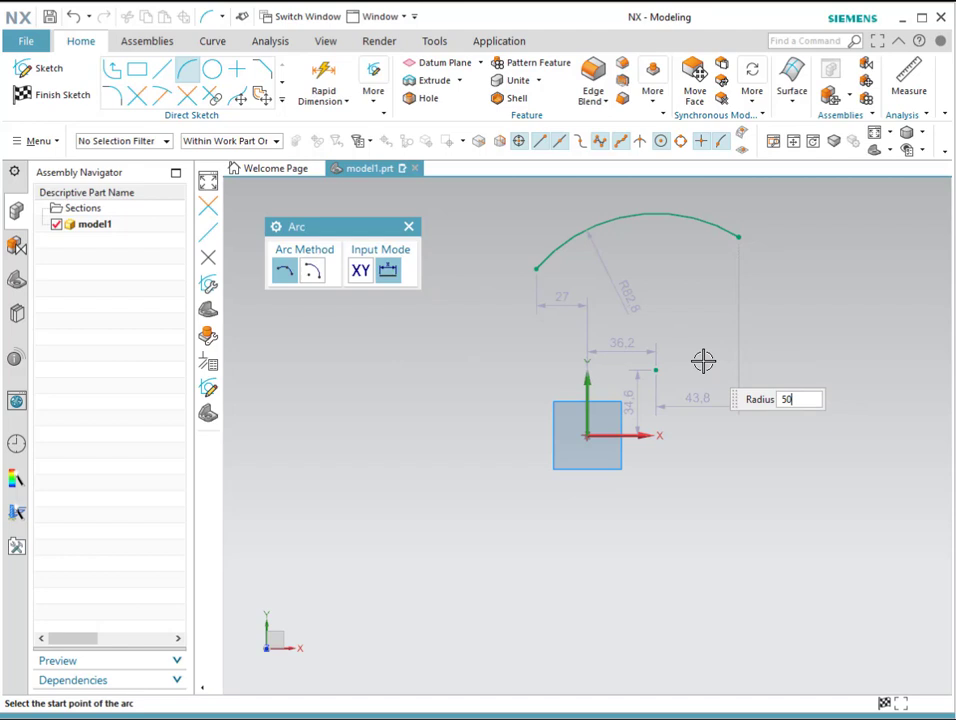
click(710, 358)
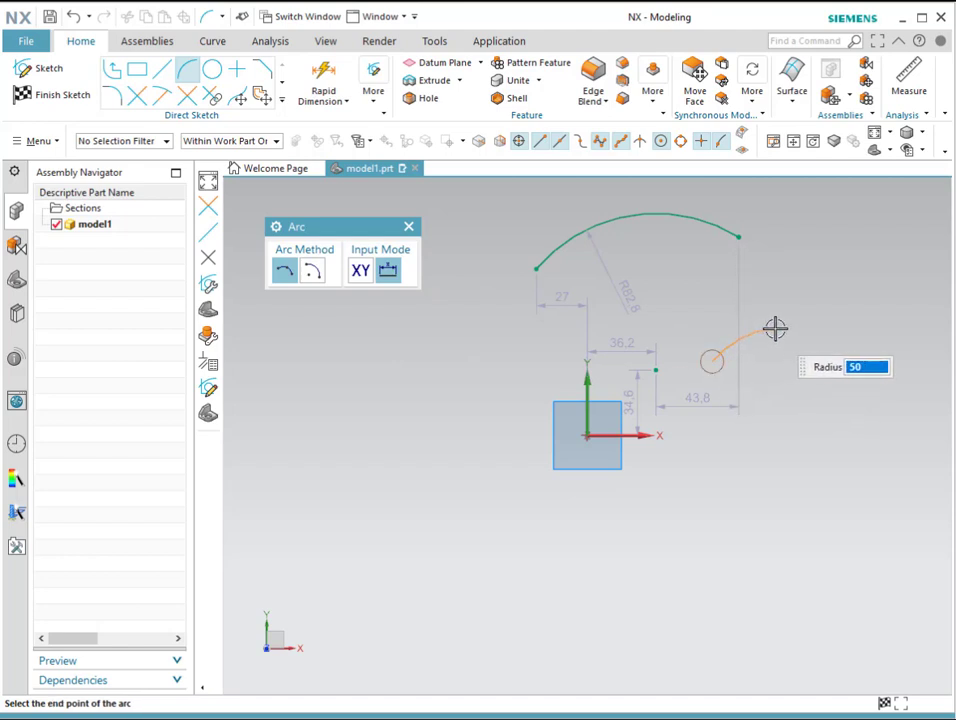
click(871, 342)
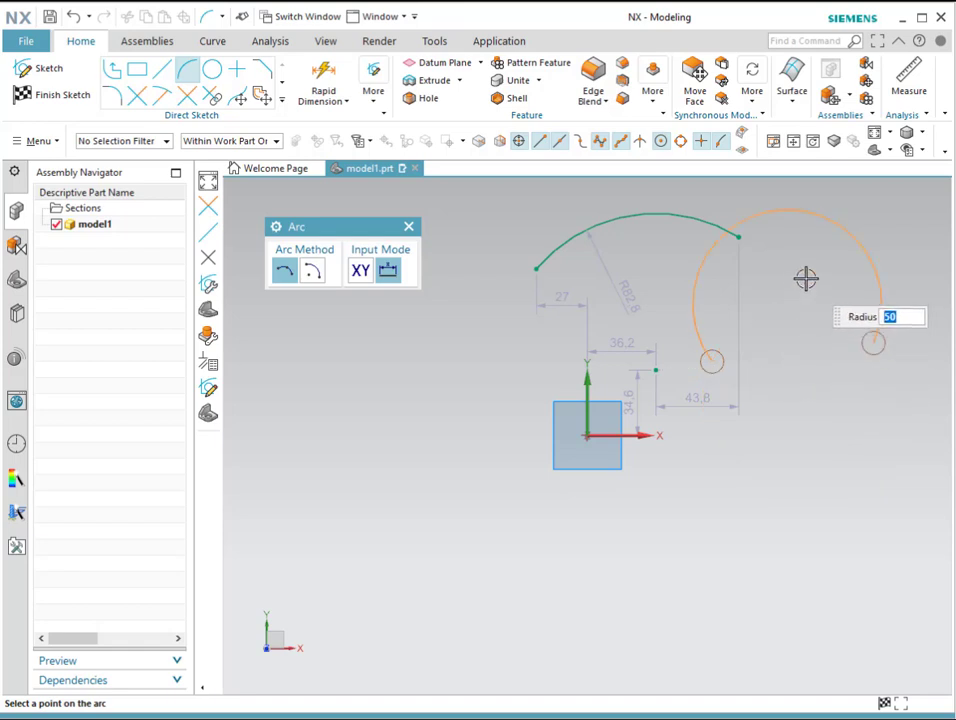
click(804, 380)
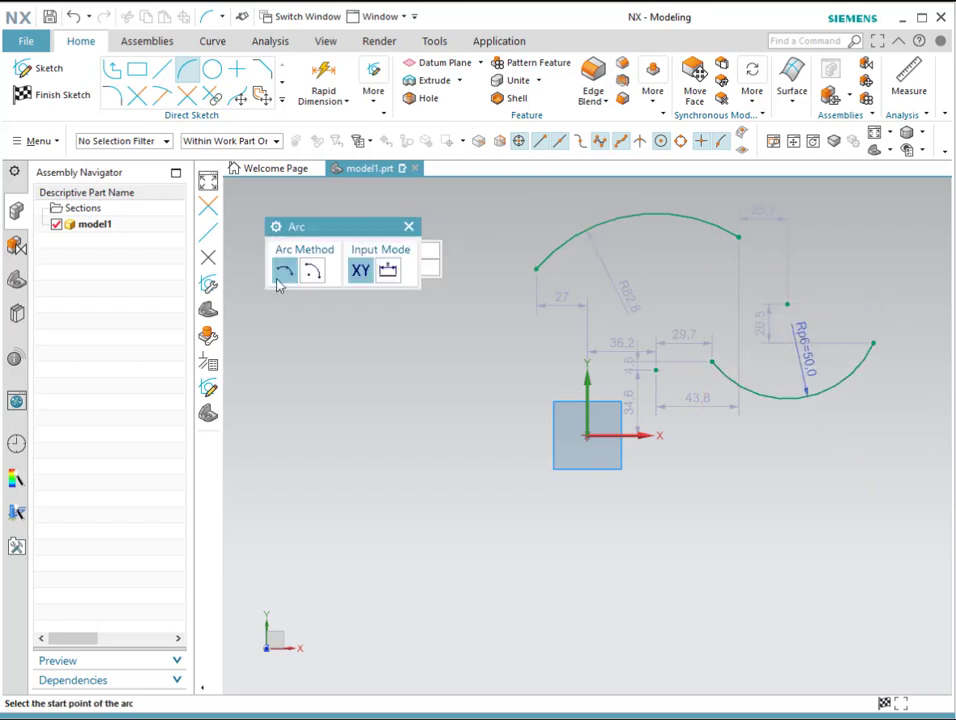
Sketch an arc by center and end points, about 79.2 mm in radius, centered below and left of the sketch origin
click(313, 272)
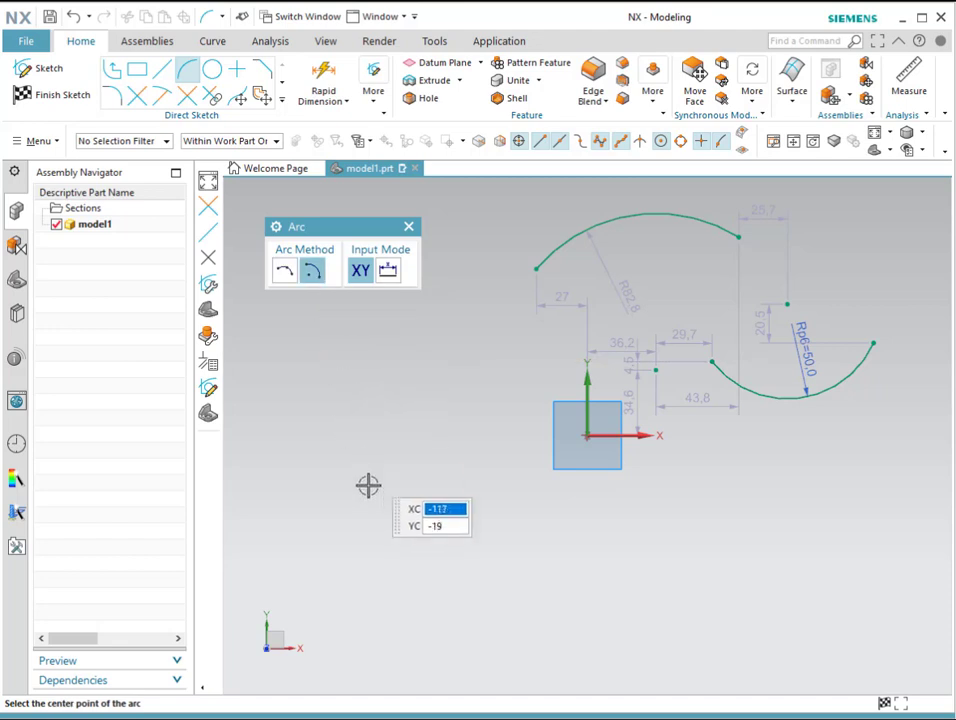
click(425, 580)
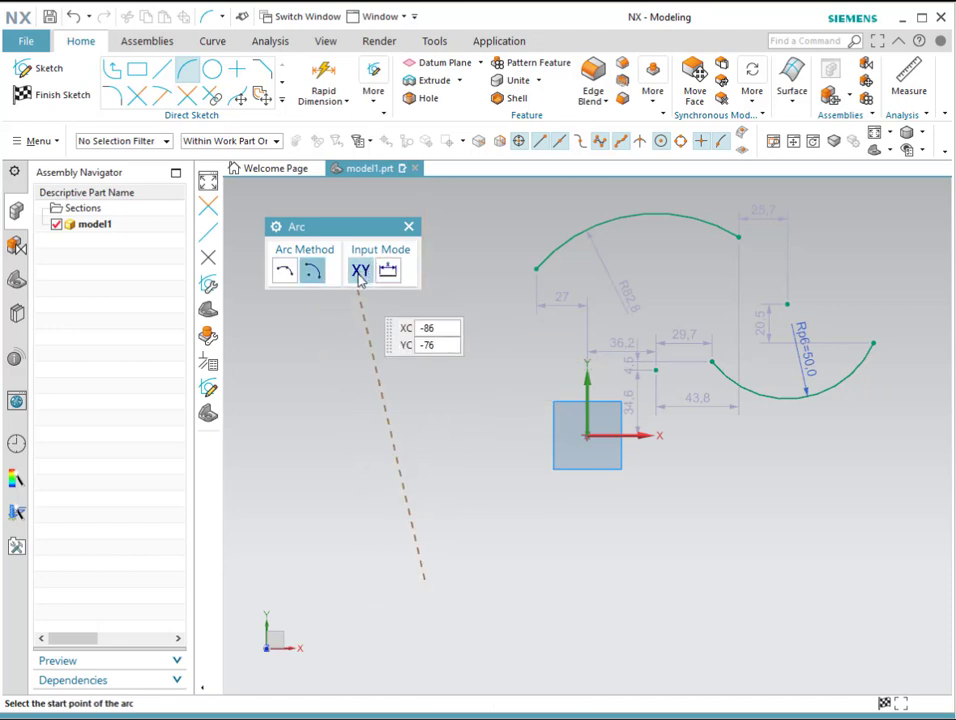
click(301, 495)
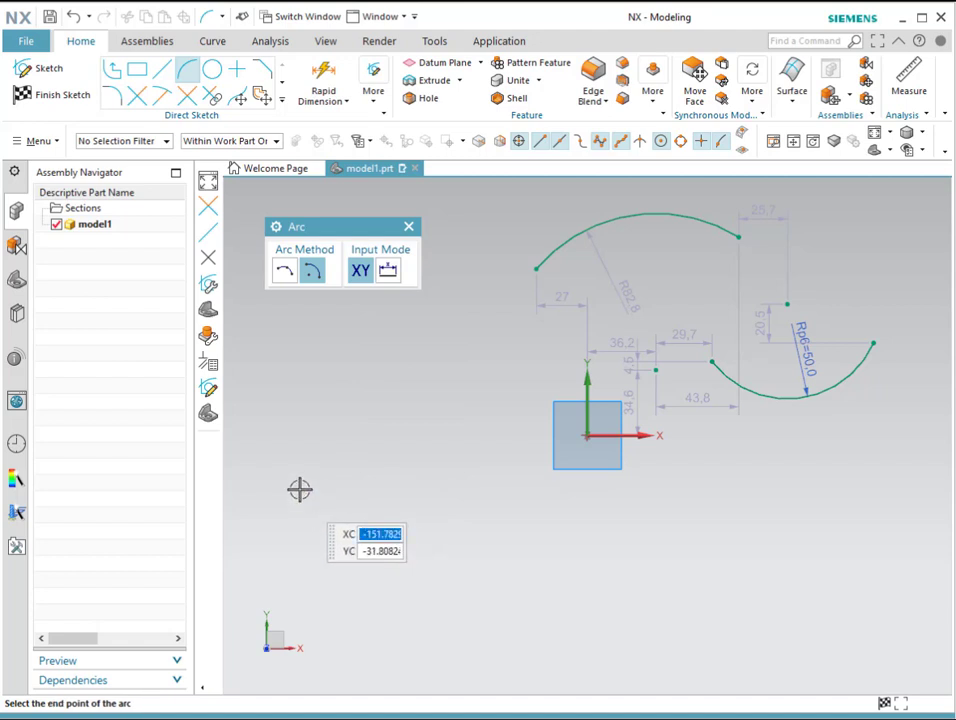
click(516, 462)
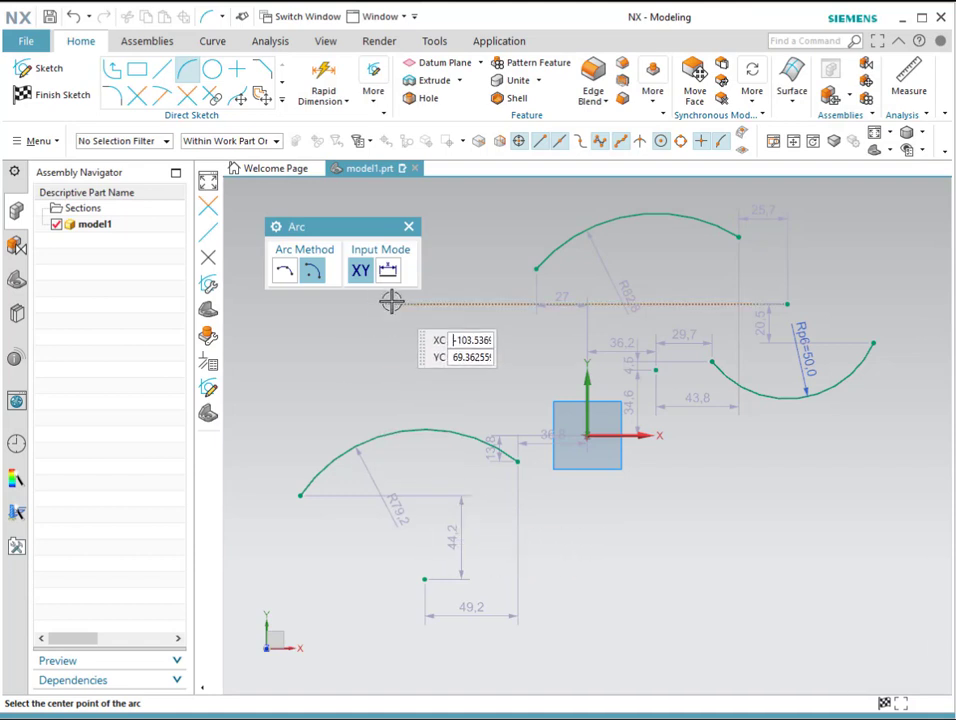
Draw an arc by center with radius 75 mm and sweep angle 60°, below and right of the origin, and clear the arcs from the sketch
click(388, 270)
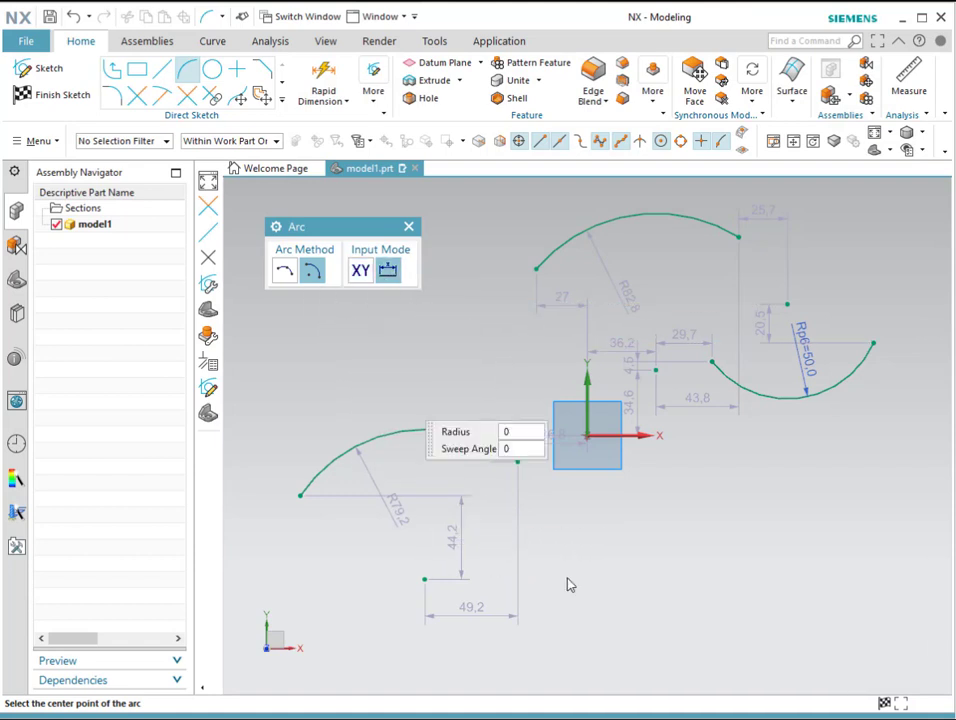
click(808, 604)
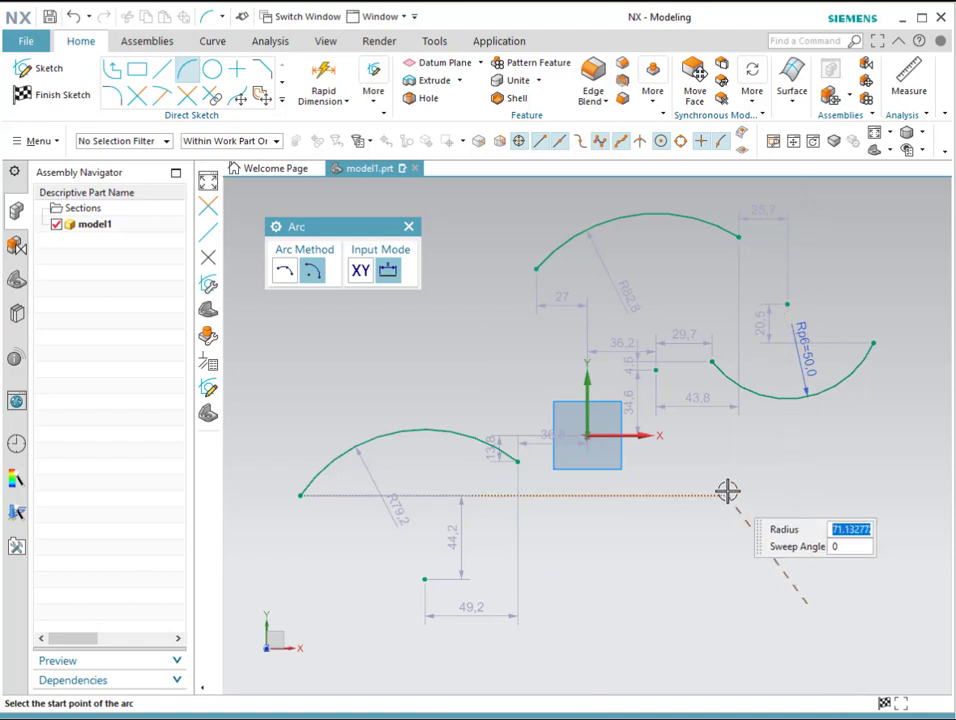
text(75)
key(Tab)
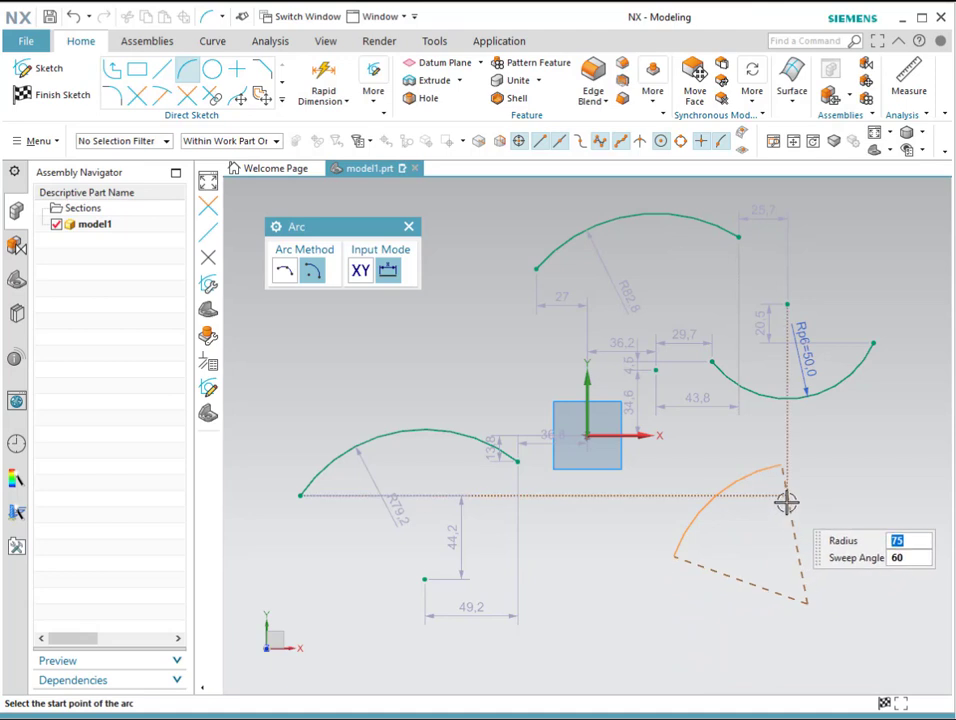
click(837, 470)
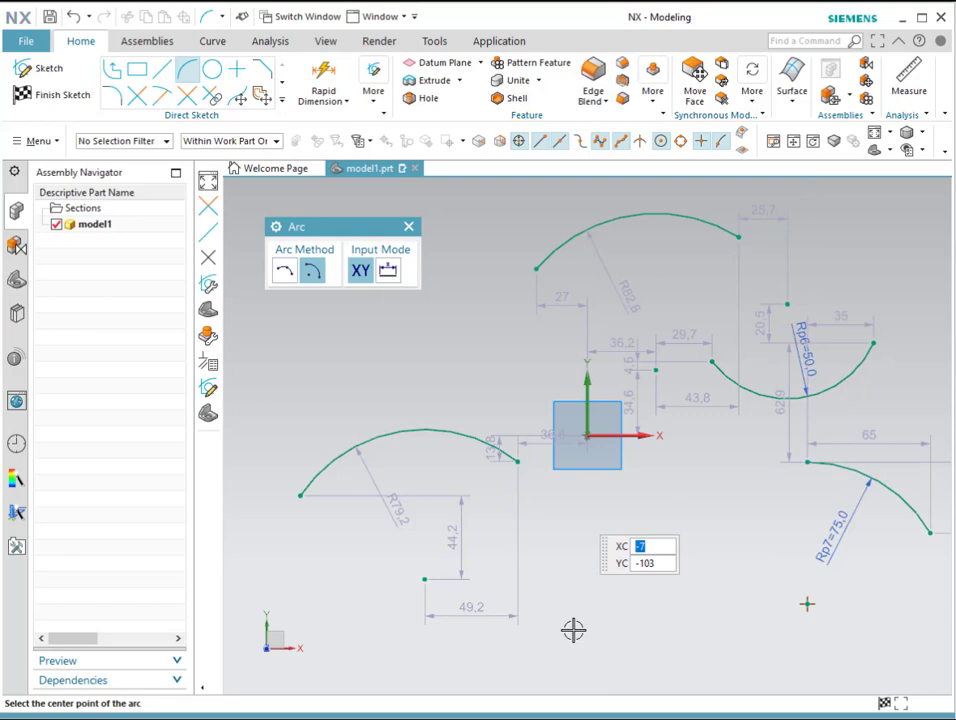
key(ctrl+q)
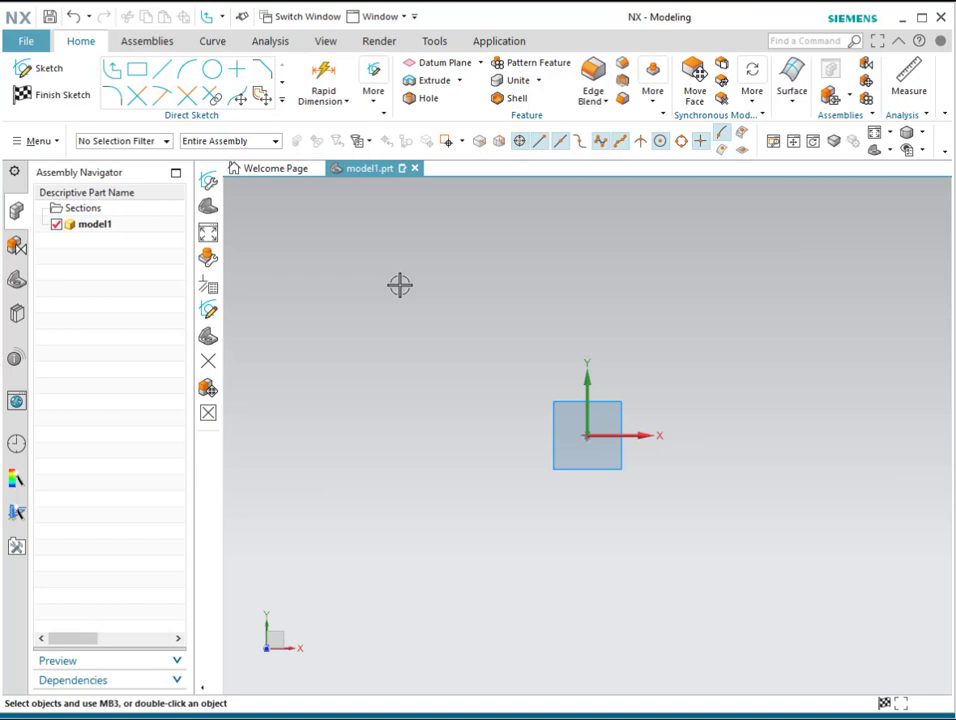
Start a profile with a line about 121 mm long at about 43° and continue it with an arc of about 34.6 mm radius
click(113, 70)
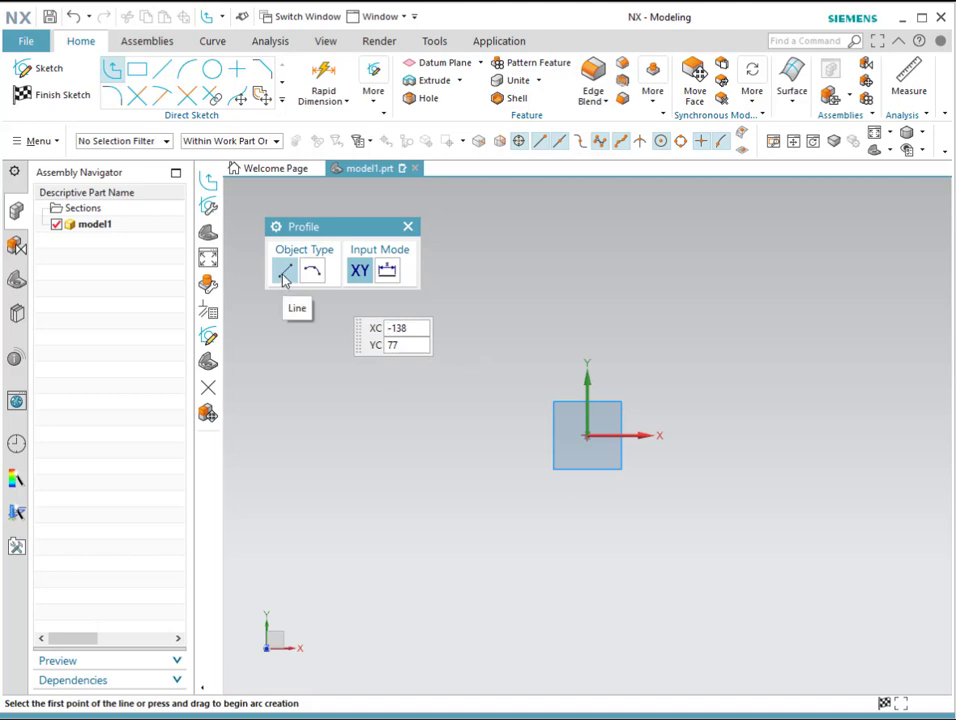
click(450, 415)
click(616, 260)
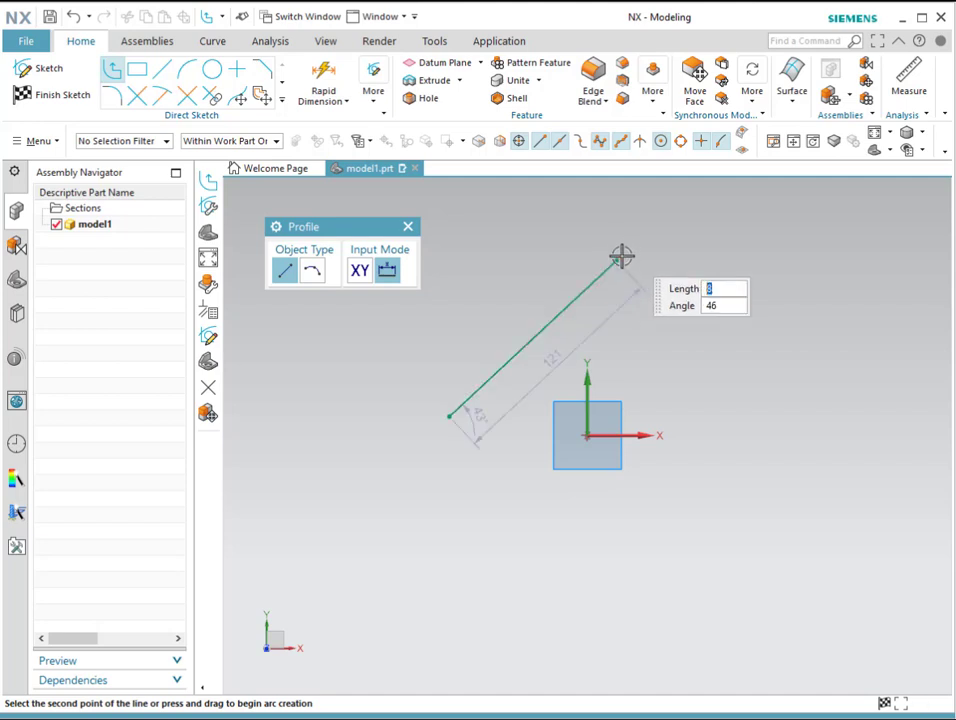
click(318, 275)
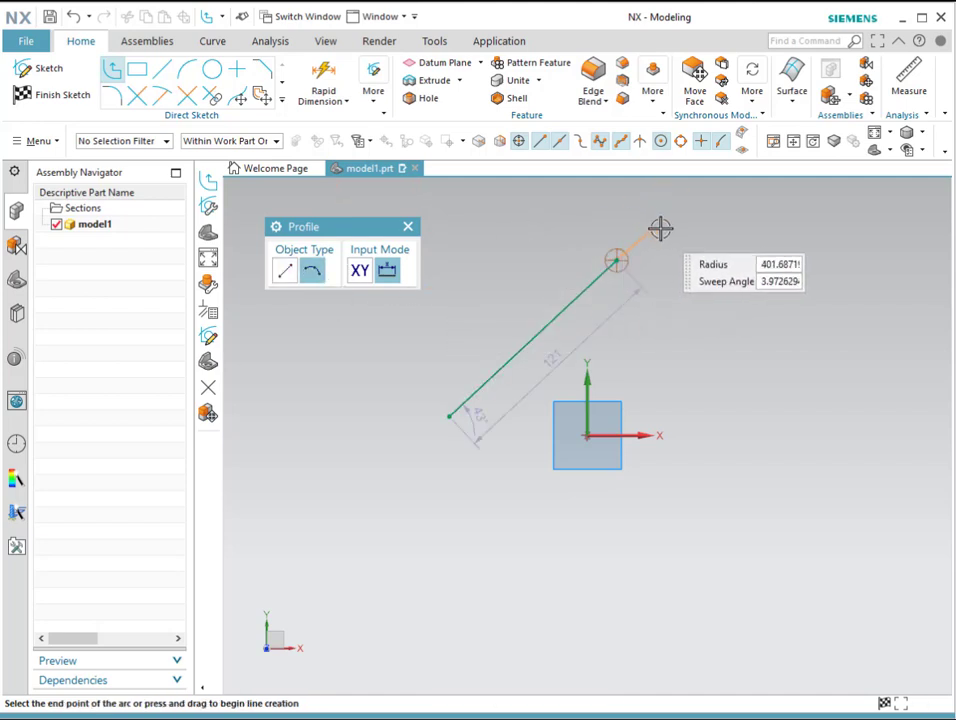
click(719, 340)
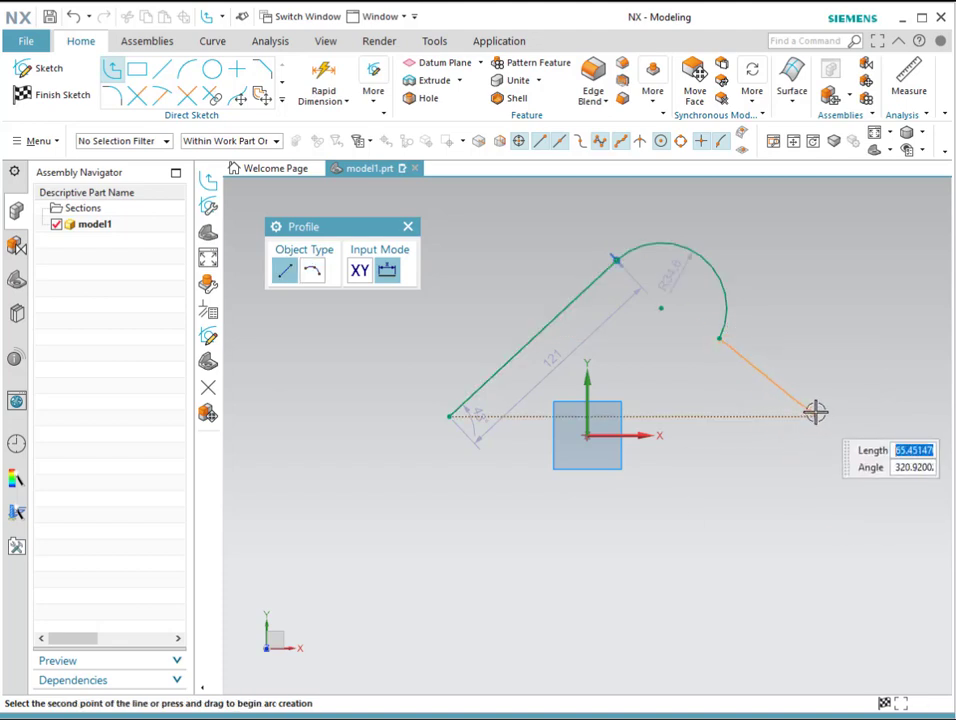
Close the profile with a second arc of about 28.8 mm radius and a horizontal line to its start point, and undo the profile
drag(440, 318, 507, 421)
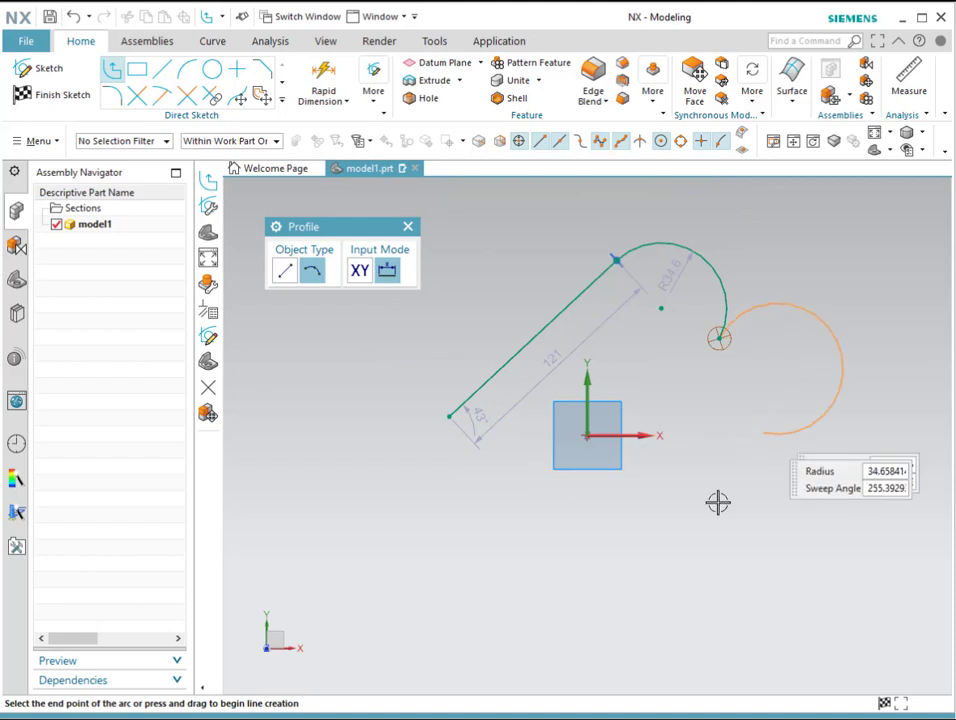
click(781, 412)
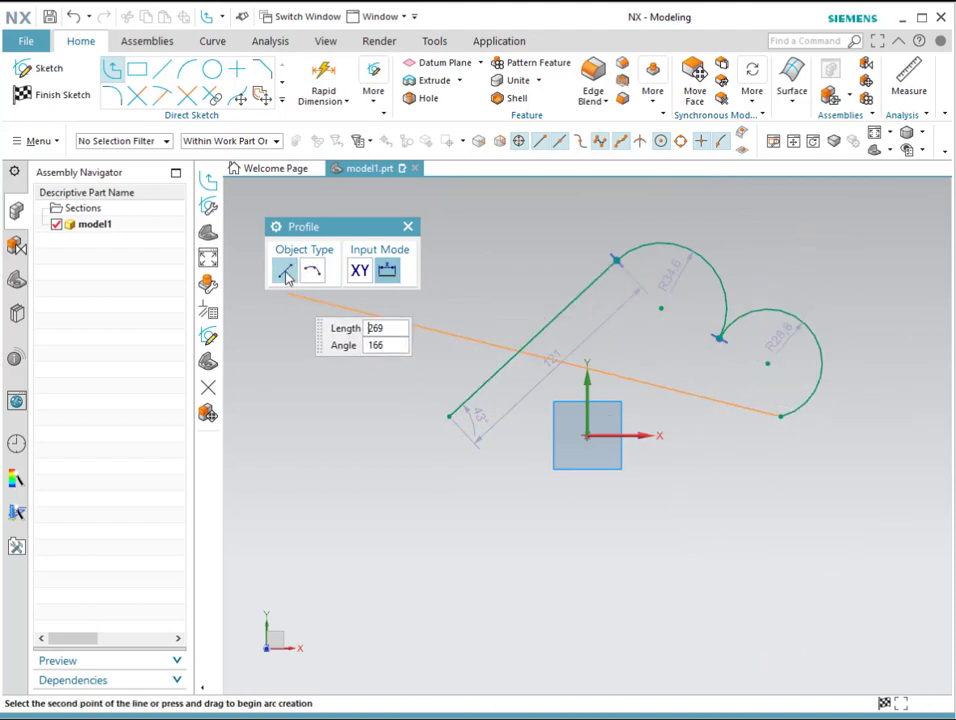
click(450, 417)
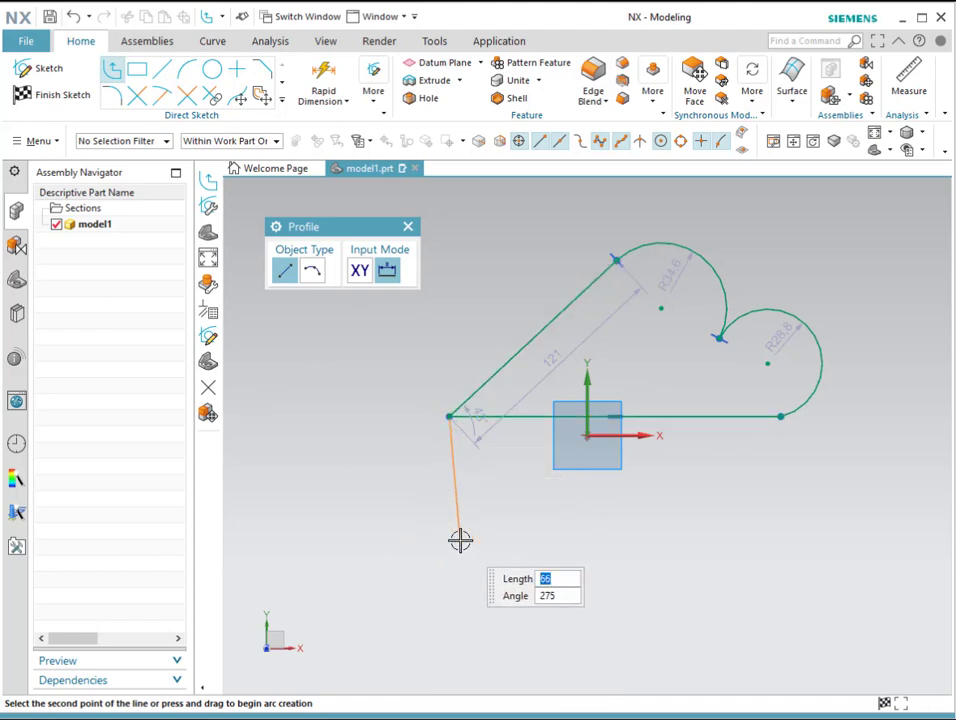
key(Escape)
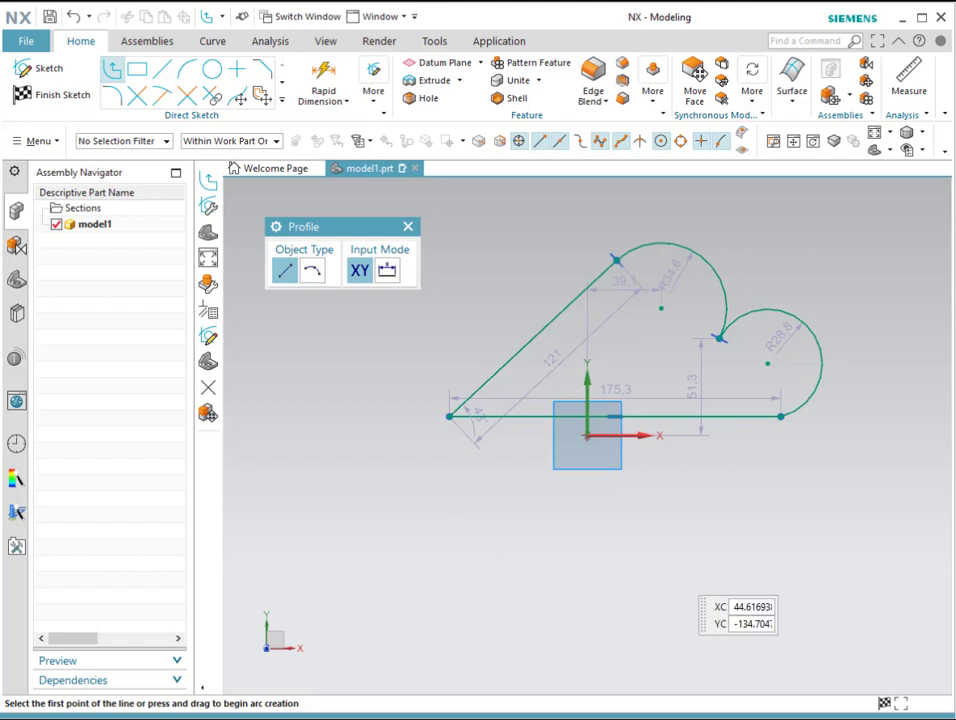
key(ctrl+z)
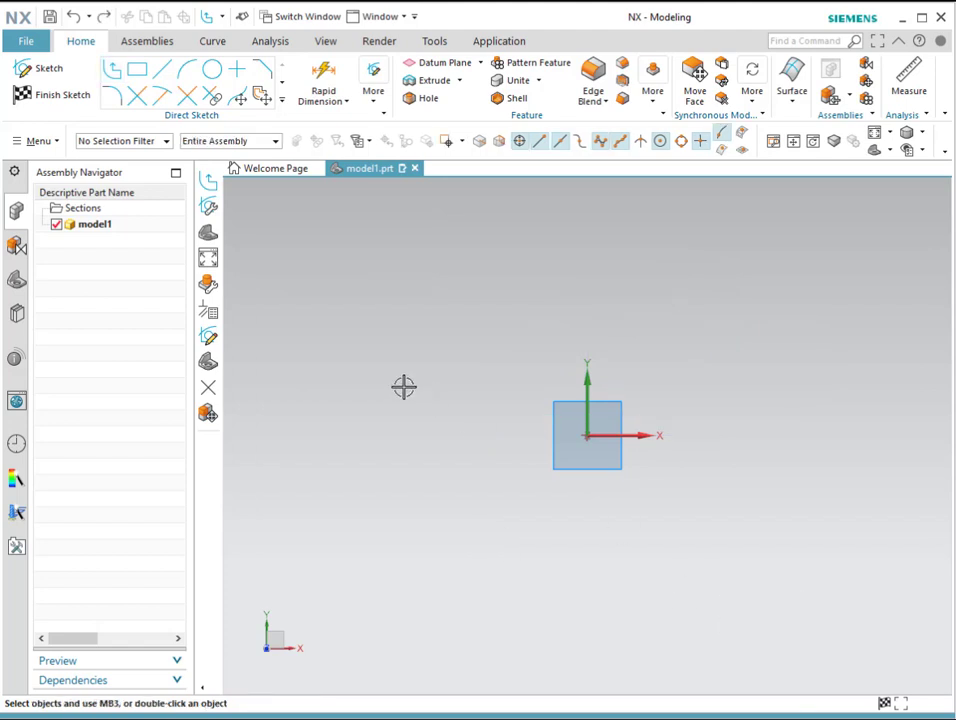
Sketch a circle by center and diameter, about 119.1 mm in diameter, centered about 90 mm left of and 7 mm above the origin
click(213, 70)
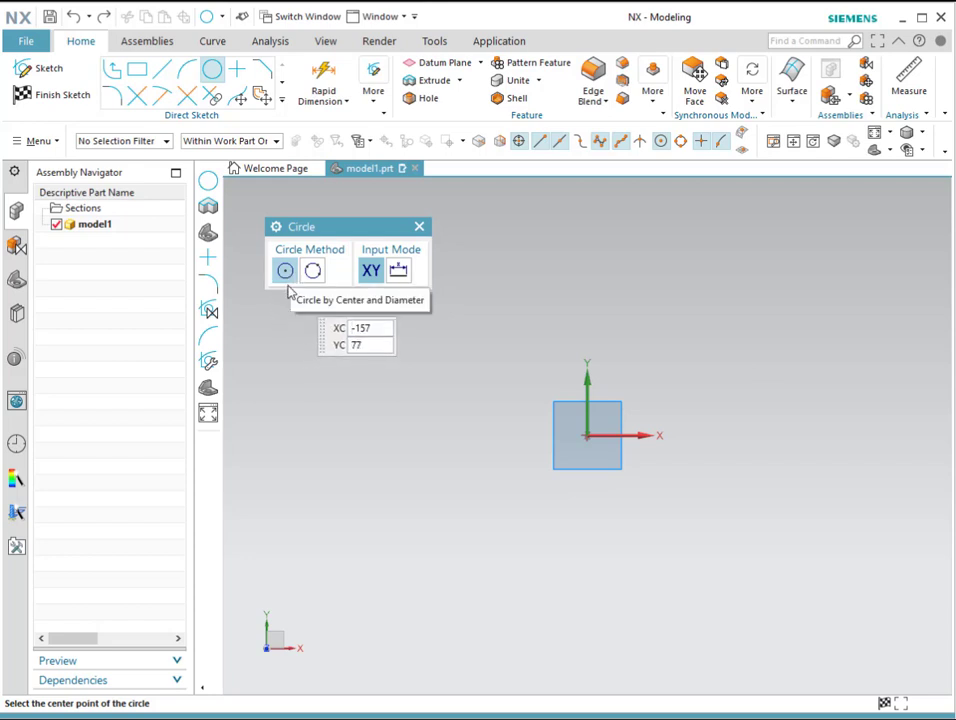
click(417, 421)
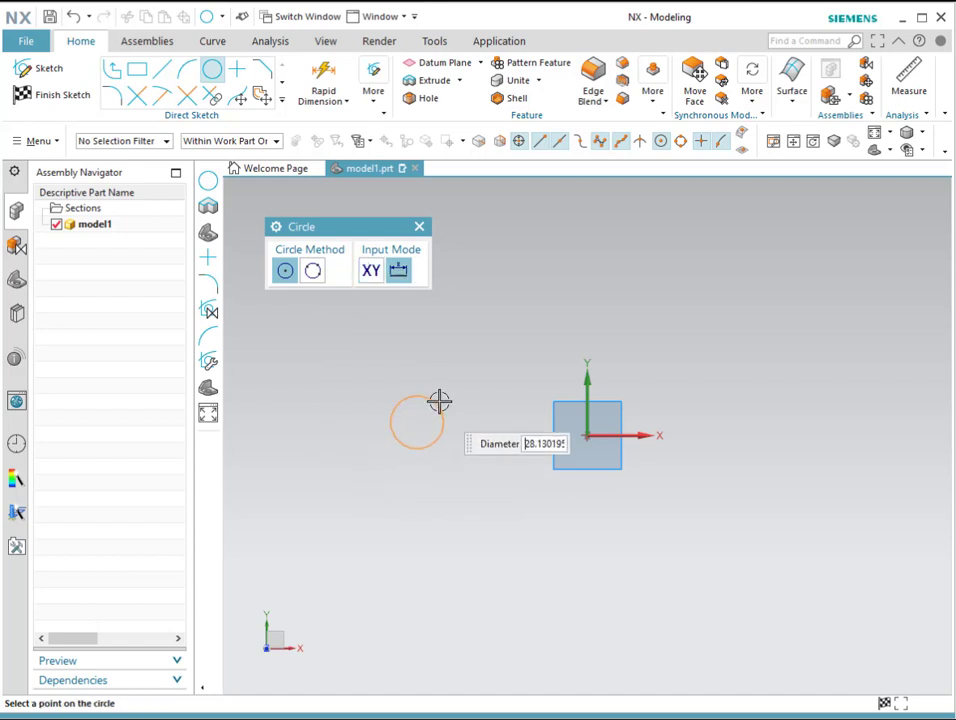
click(471, 323)
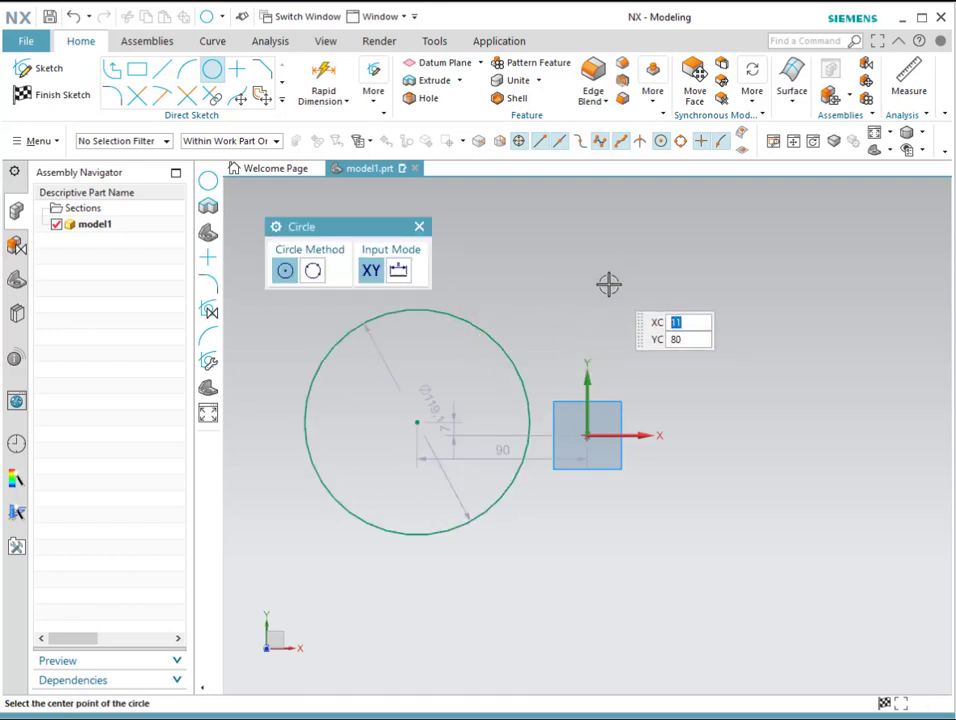
Sketch a circle by three points, about 75.4 mm in diameter, centered about 94 mm right of and 85.3 mm above the origin
click(313, 271)
click(696, 288)
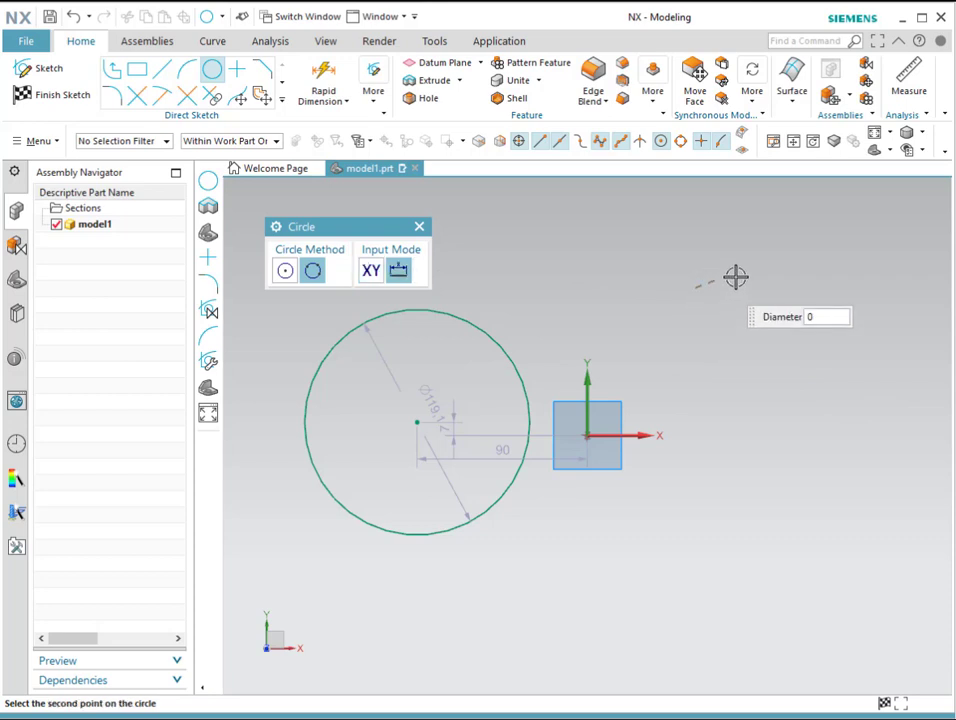
click(818, 320)
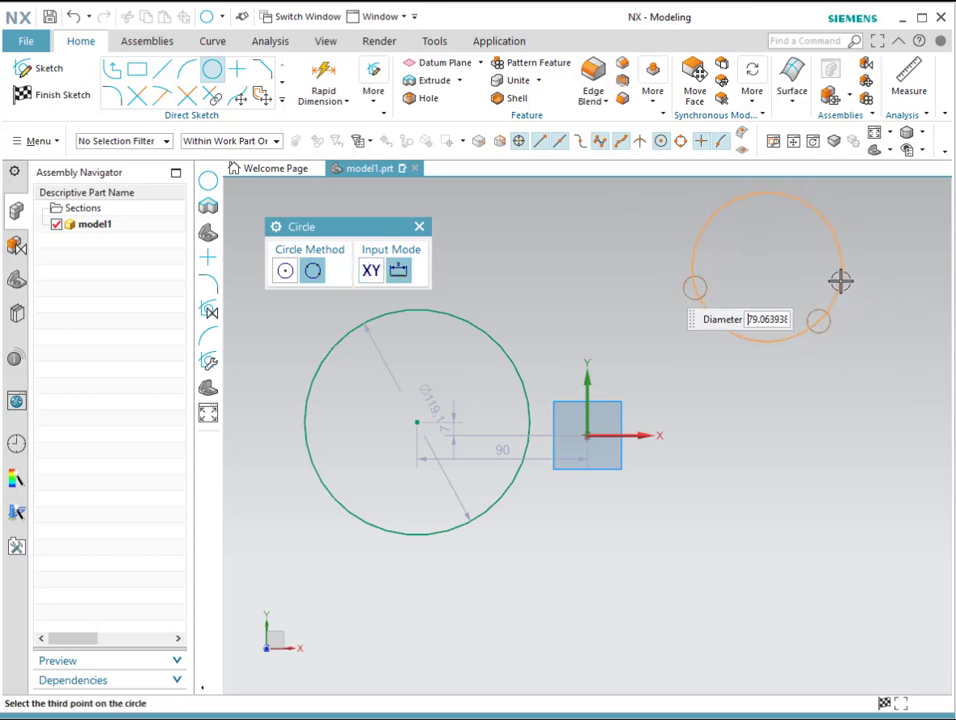
click(836, 274)
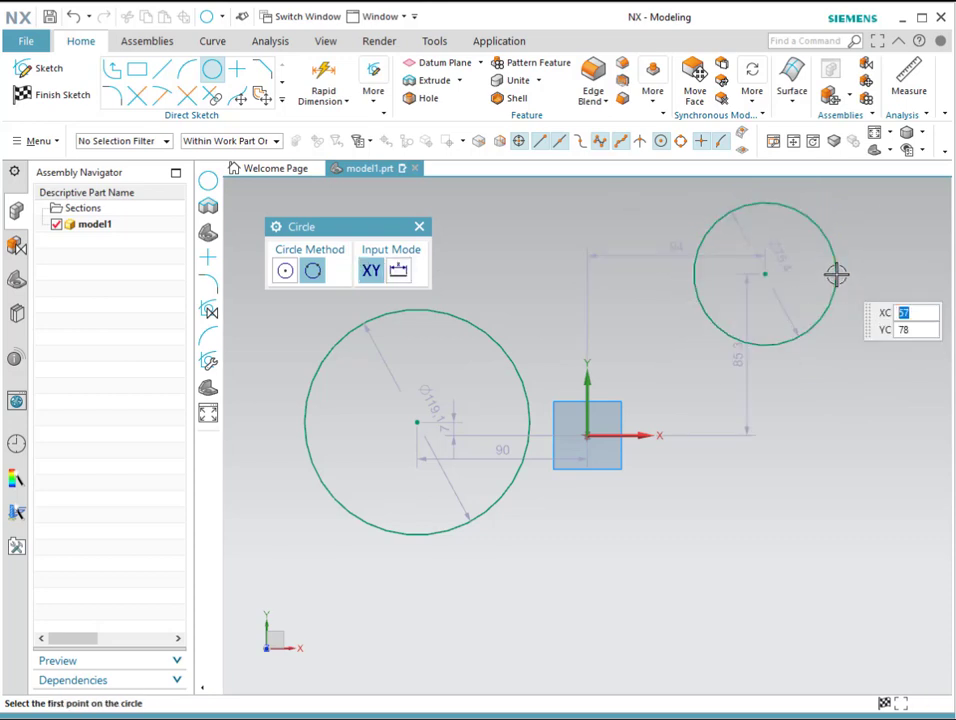
Sketch a circle by center with a 100 mm diameter, centered about 86.9 mm right of and 83.9 mm below the origin
click(398, 272)
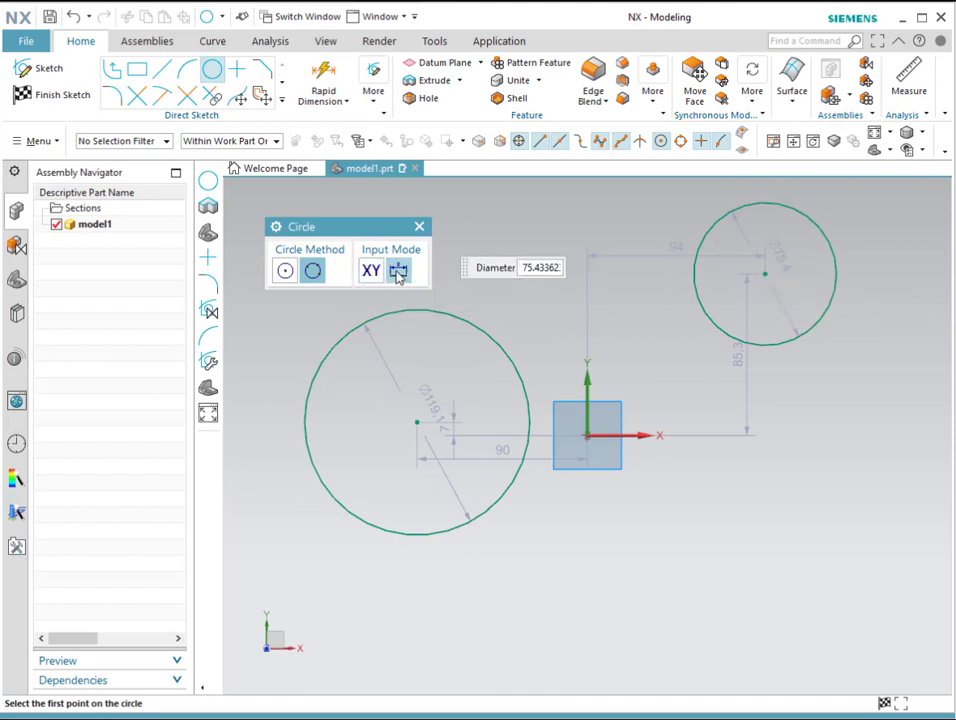
click(285, 271)
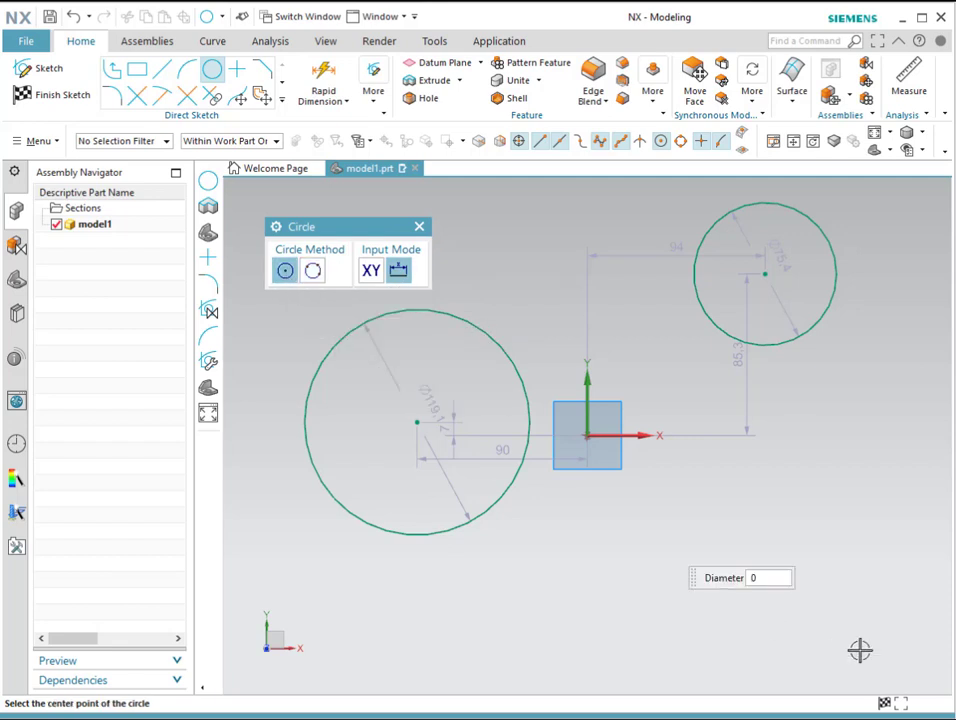
click(751, 594)
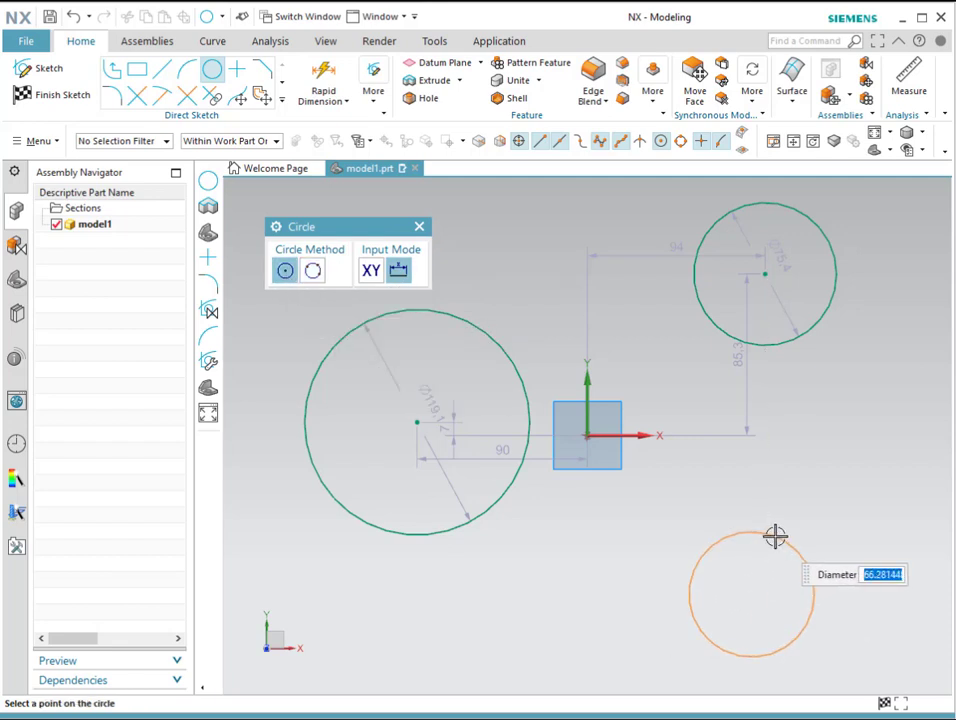
text(100)
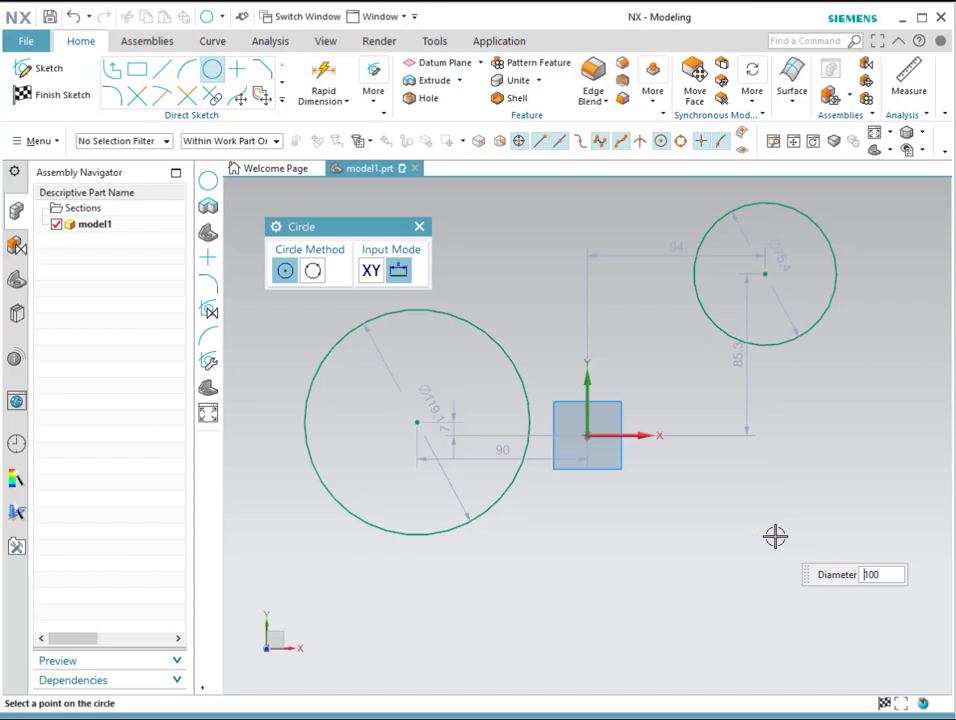
key(Return)
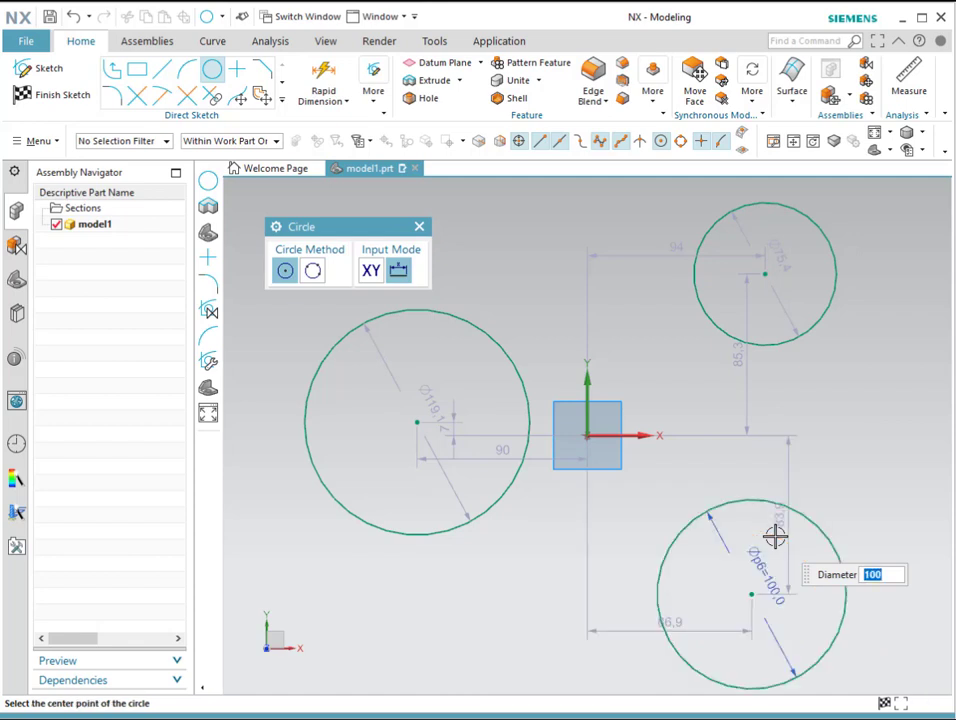
Draw a circle through points with a 100 mm diameter below and left of the origin, and clear the circles from the sketch
click(314, 272)
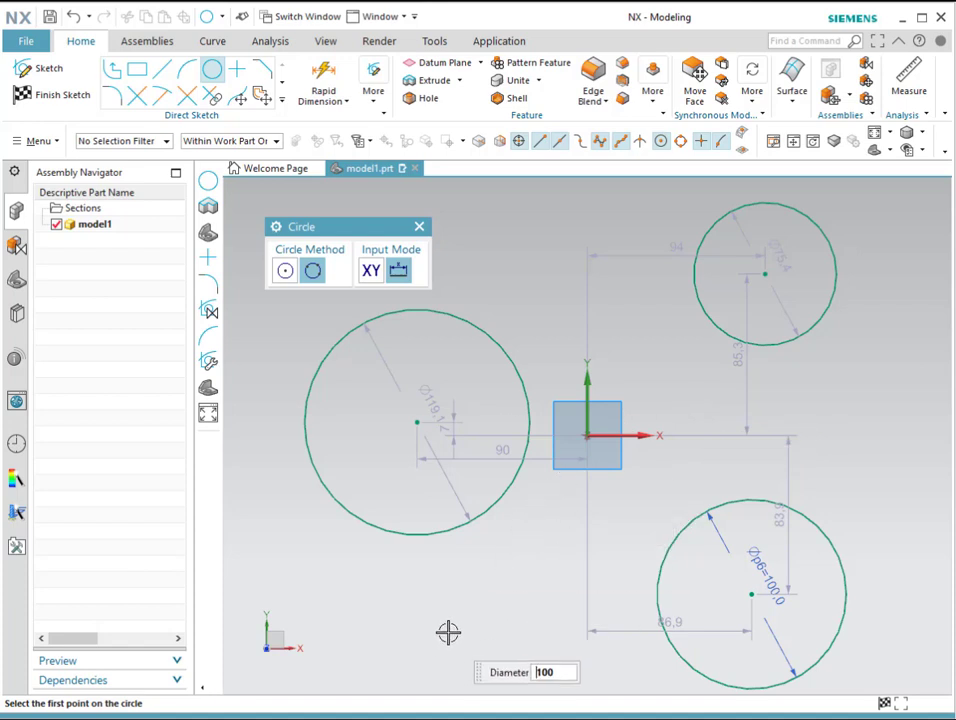
text(1)
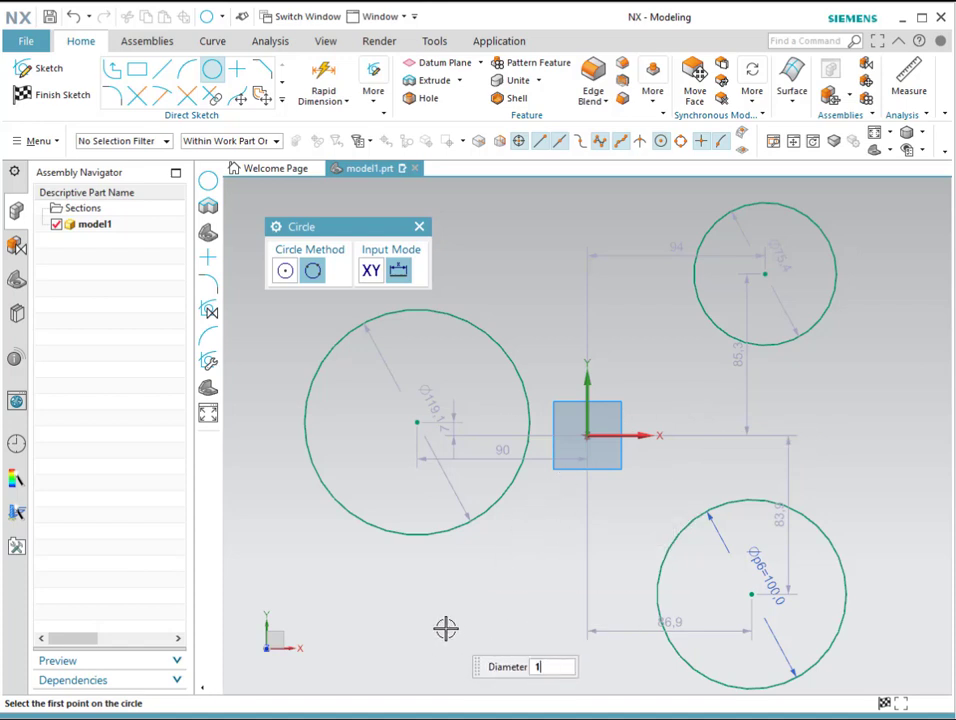
key(Tab)
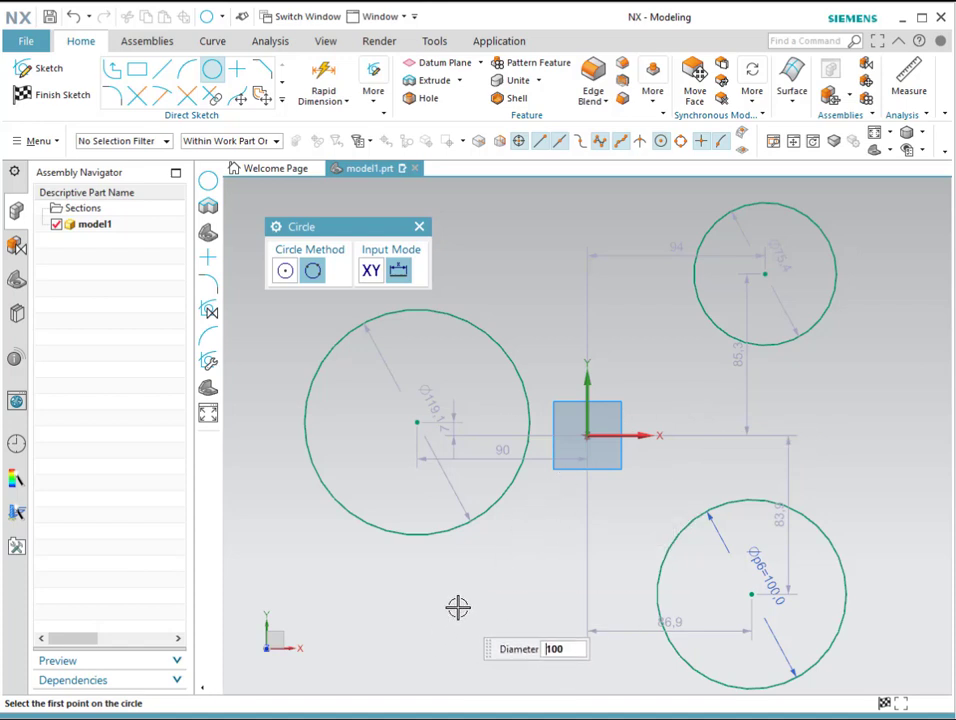
click(441, 611)
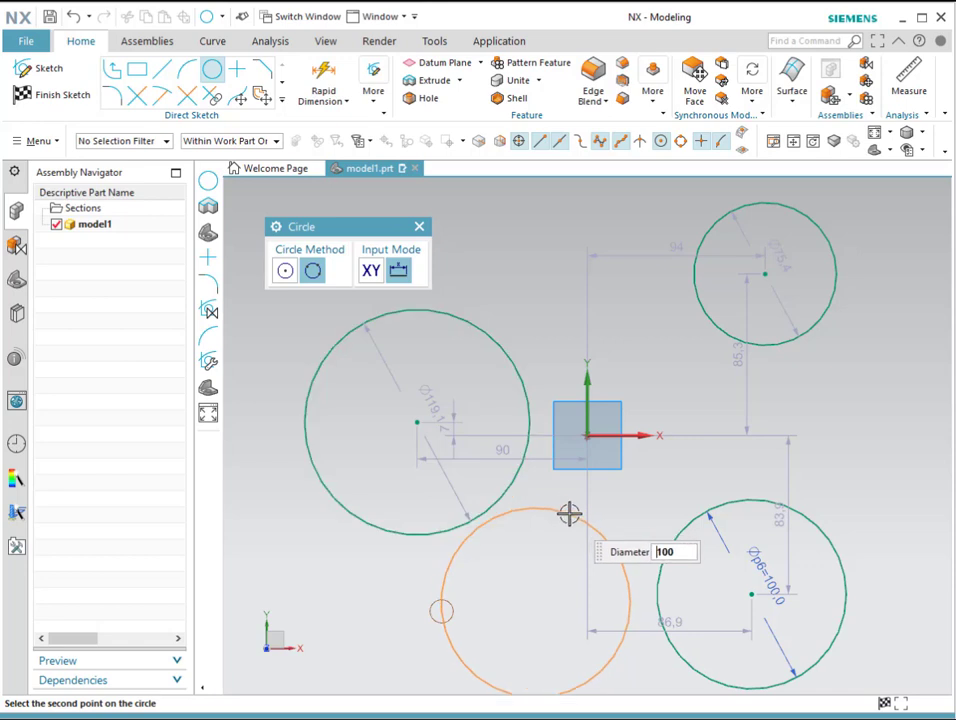
click(574, 519)
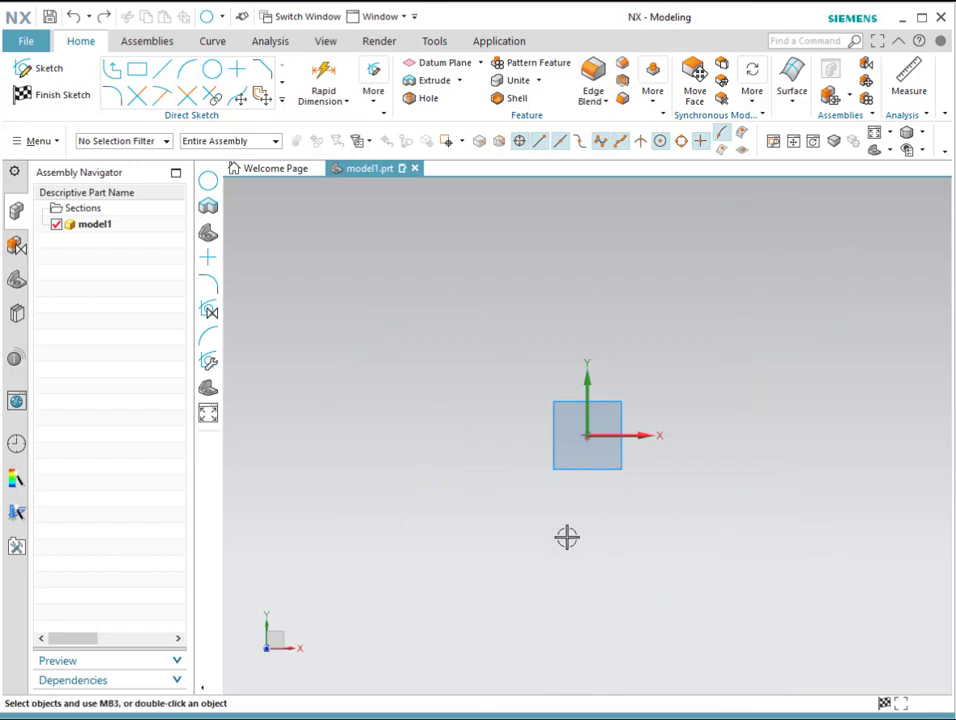
Sketch a rectangle by two points, about 134 mm wide and 69 mm high, left of the origin
click(136, 70)
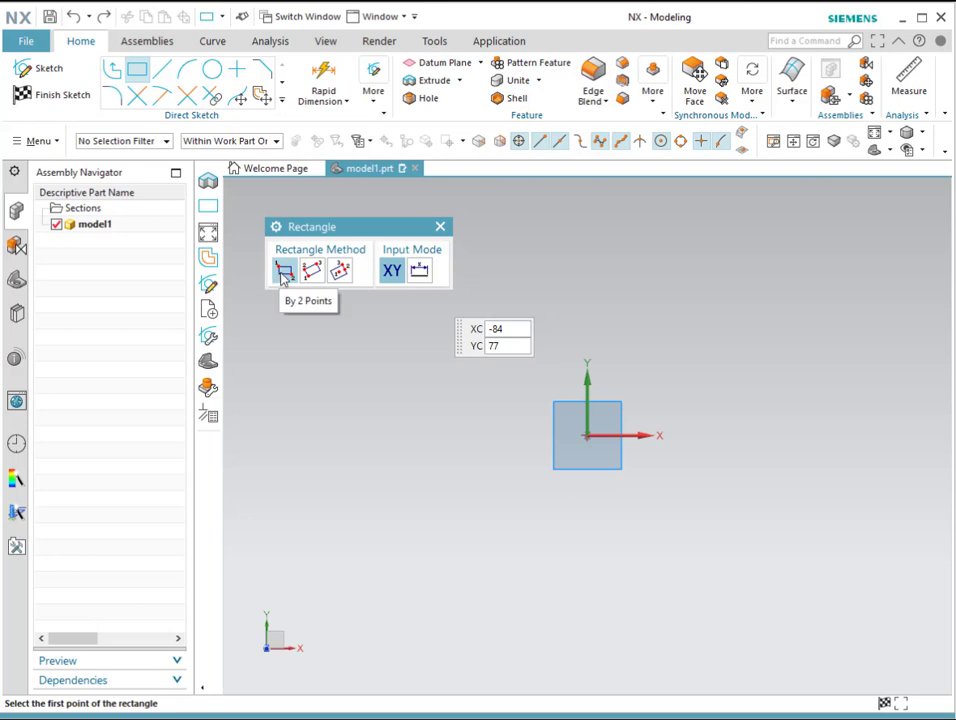
click(267, 317)
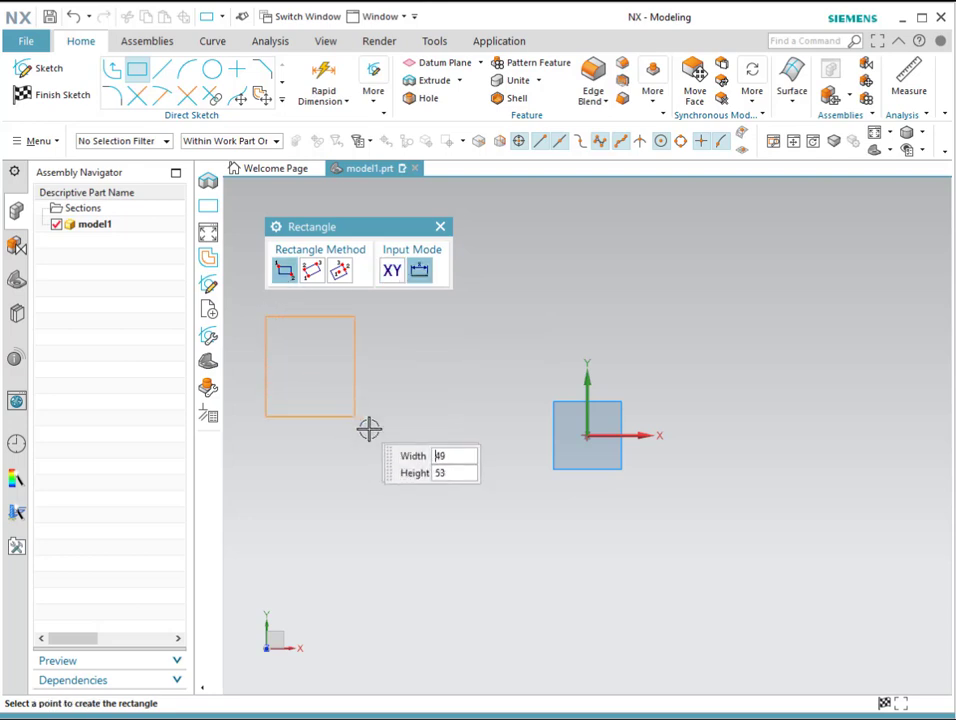
click(519, 446)
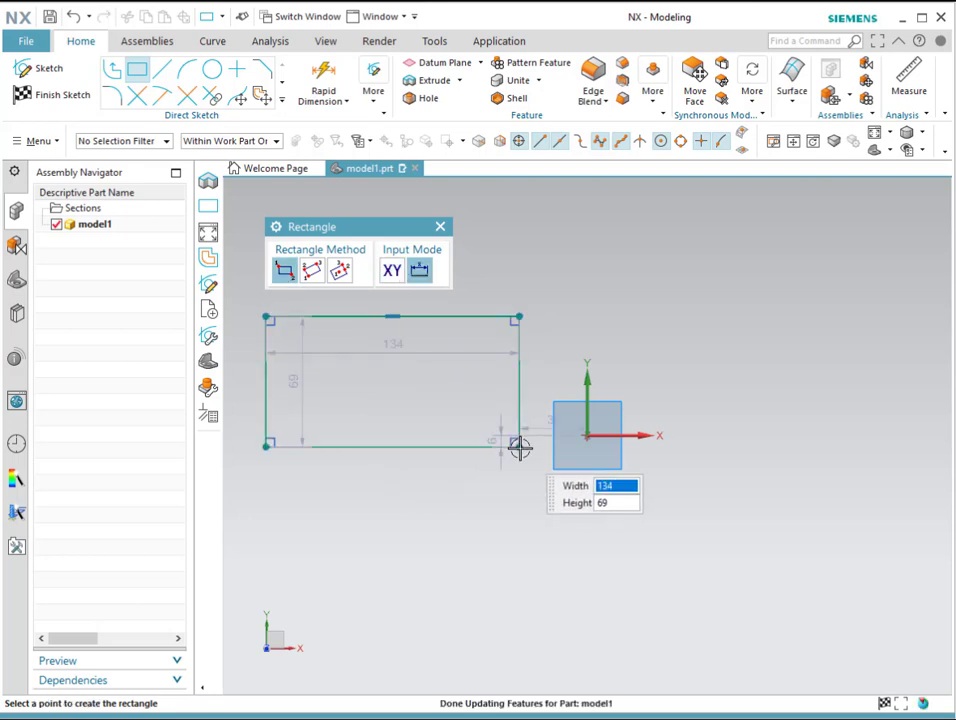
Sketch a tilted rectangle by three points, about 42 mm by 89.2 mm at 122°, above and right of the origin
click(312, 270)
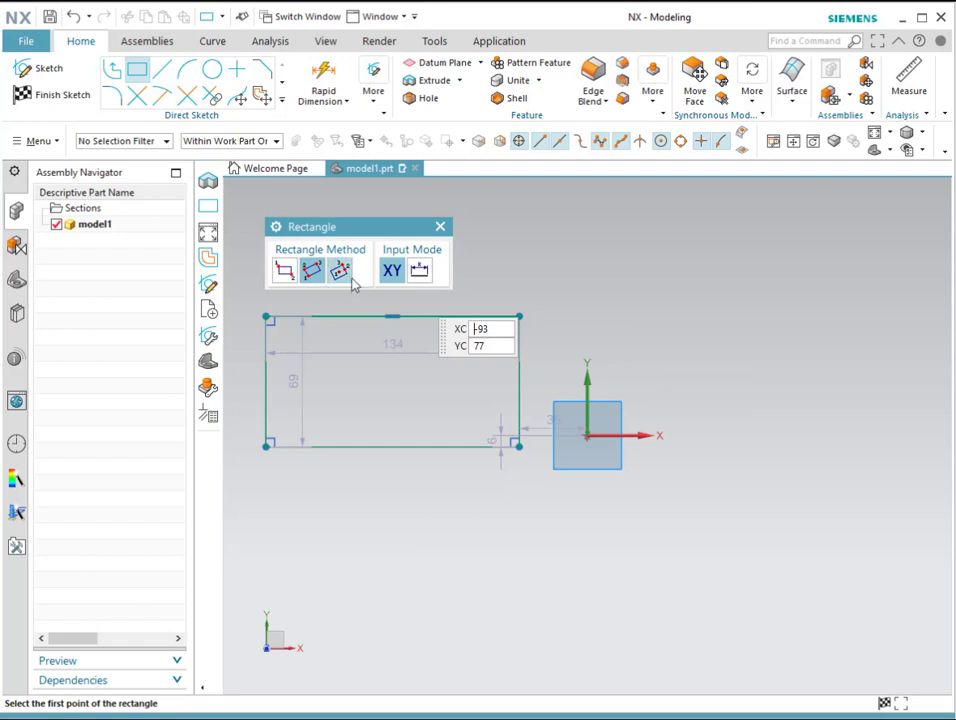
click(622, 333)
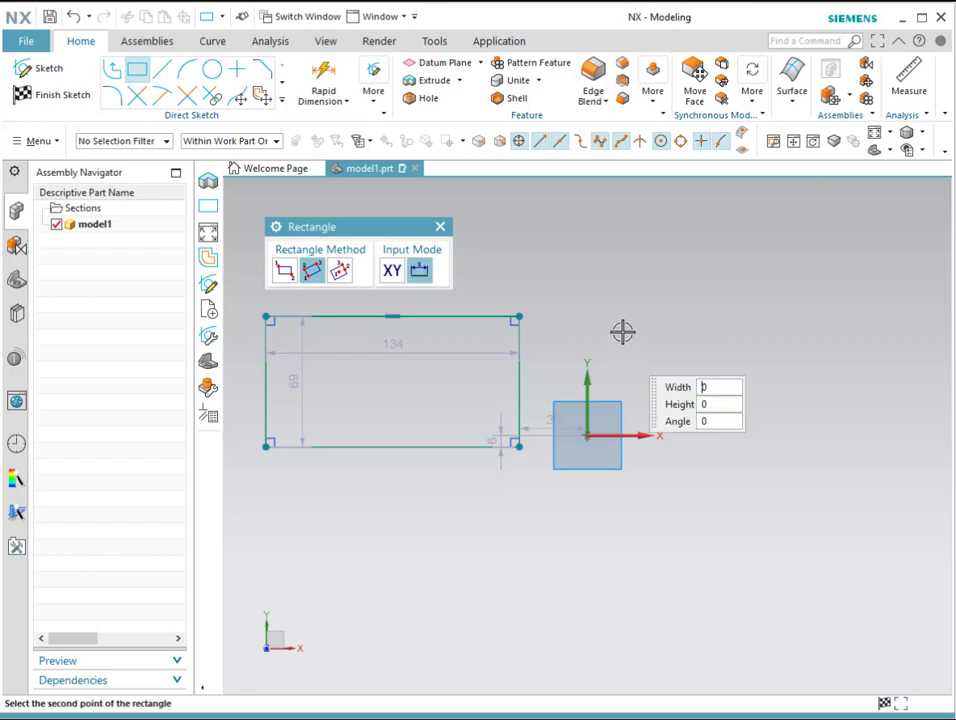
click(592, 267)
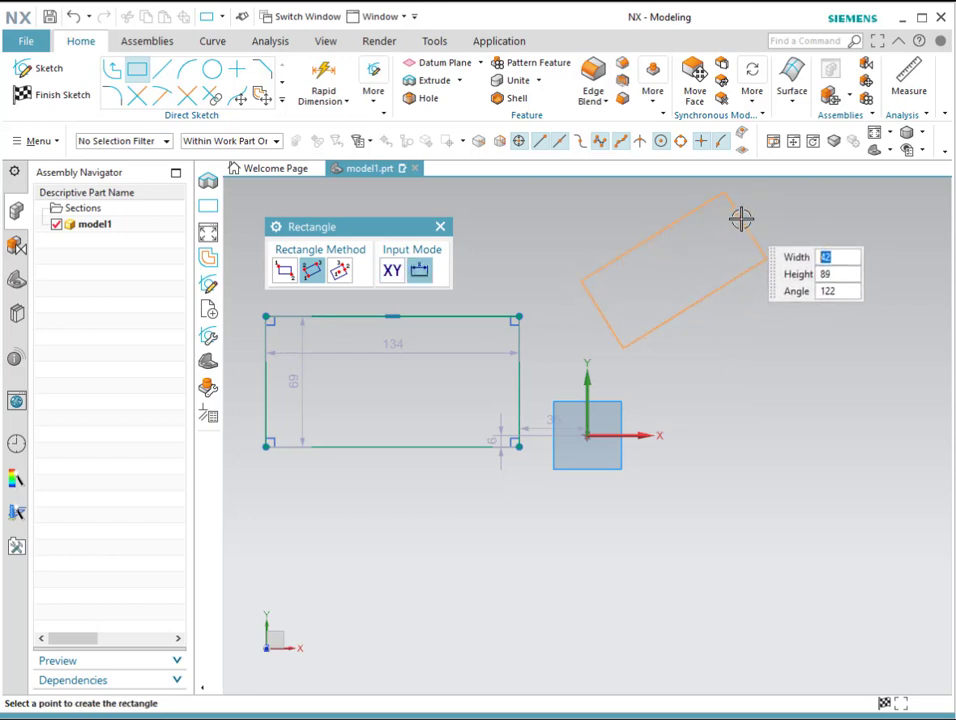
click(741, 219)
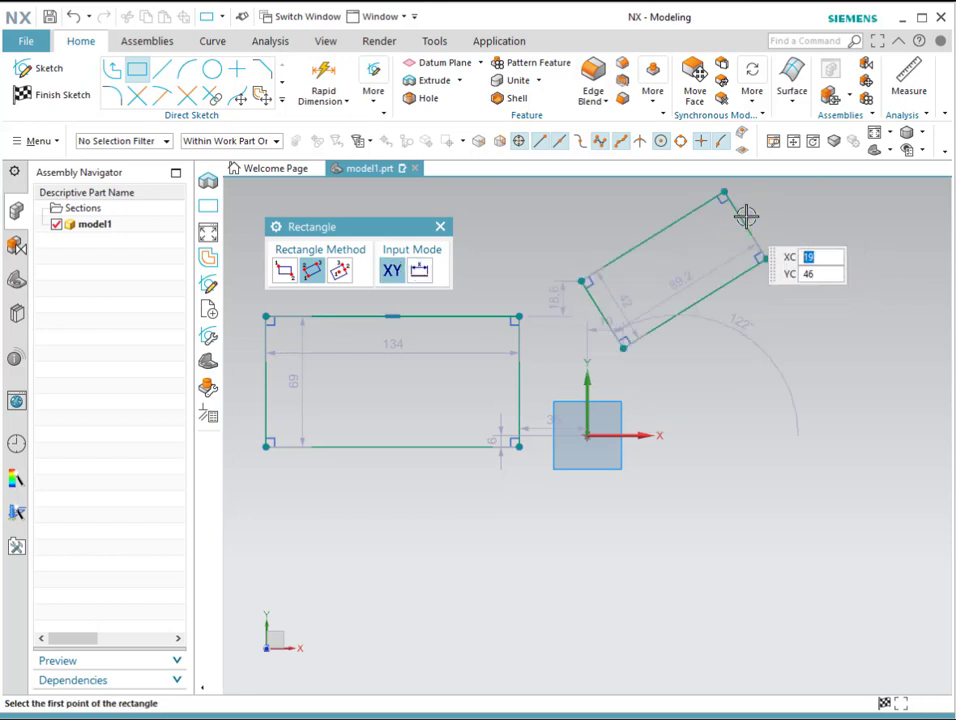
Sketch a rectangle from its center, about 138 mm by 53.6 mm at 41°, below and right of the origin
click(341, 272)
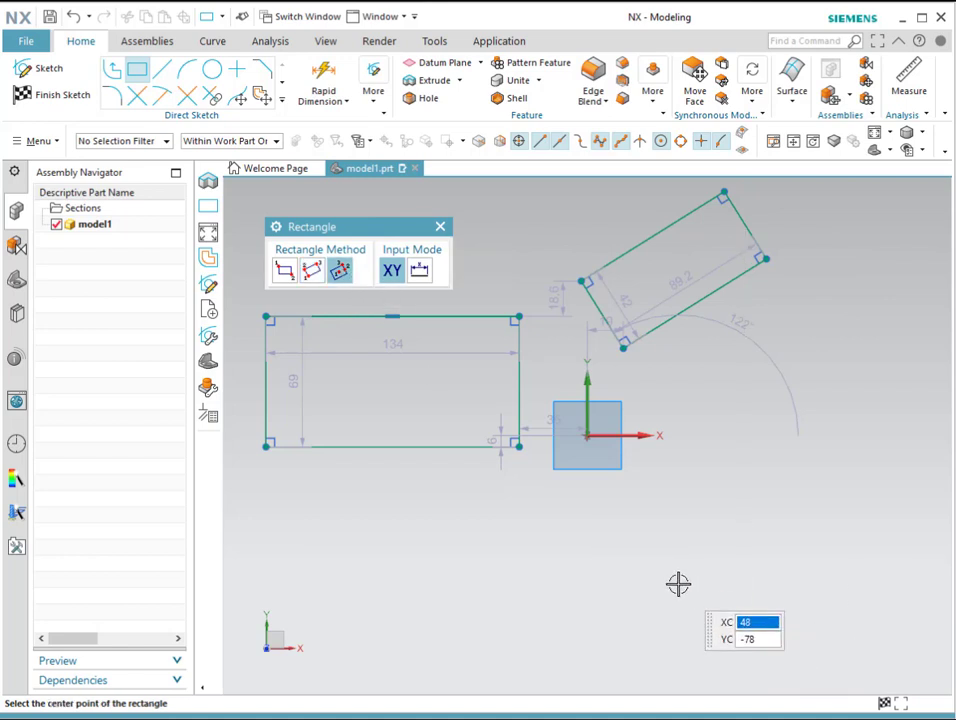
click(716, 553)
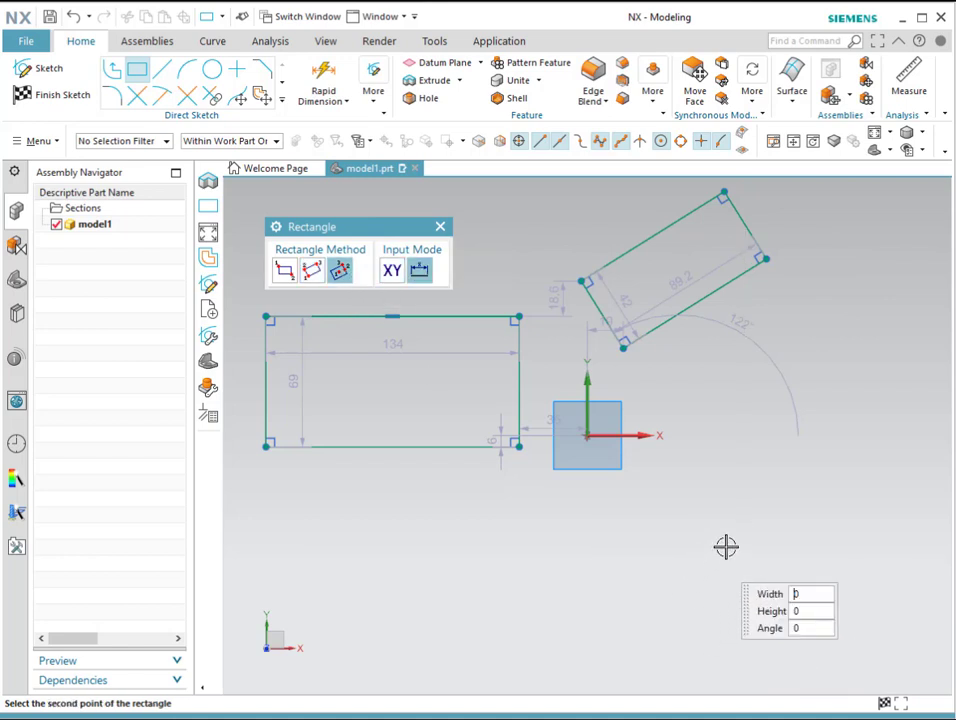
click(810, 472)
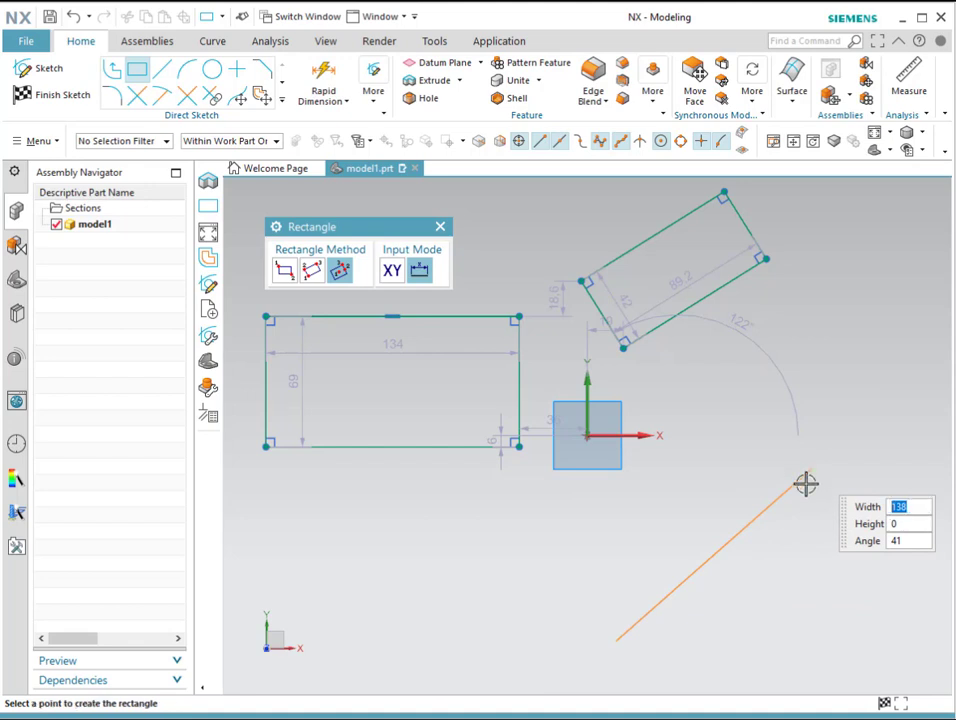
click(803, 544)
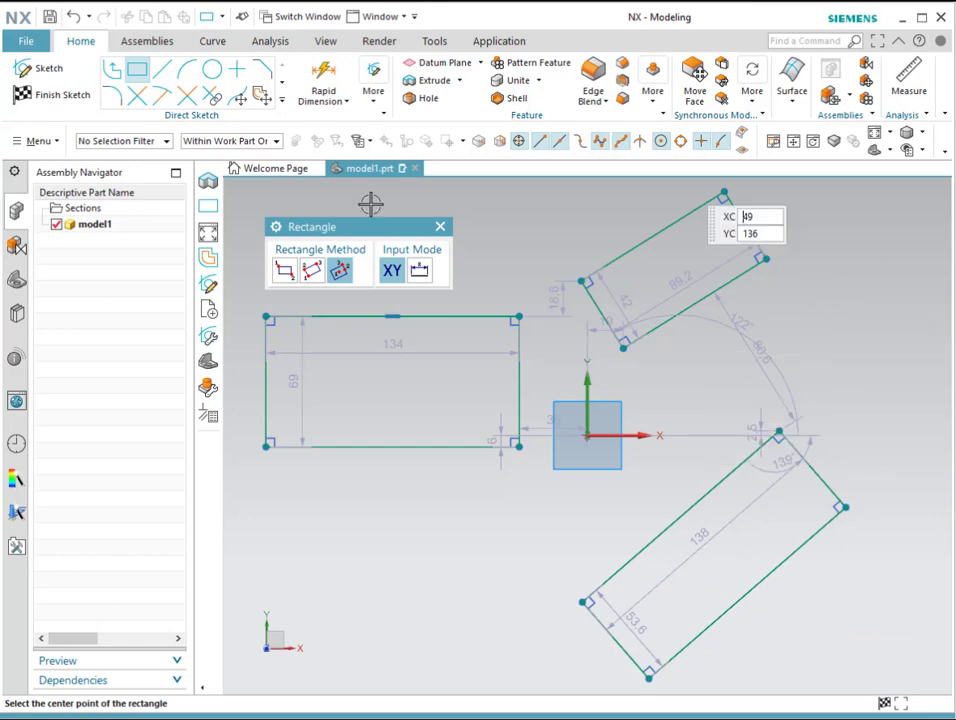
Place a rectangle from center with width 10 mm, height 15 mm and angle 0° below the large left rectangle, and clear the rectangles
click(420, 271)
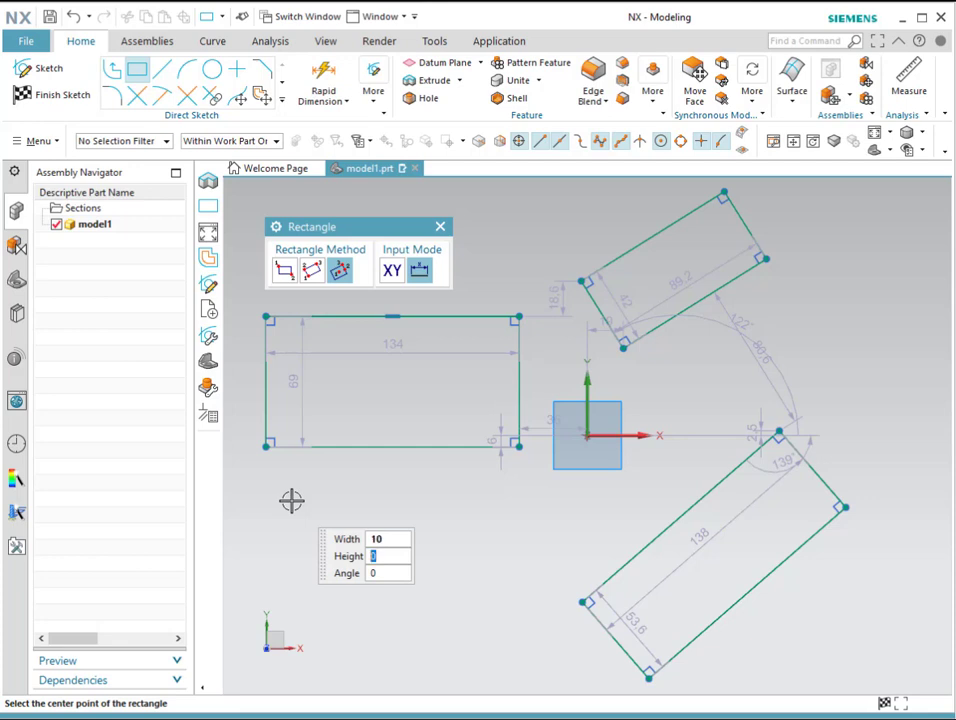
key(Tab)
key(Tab)
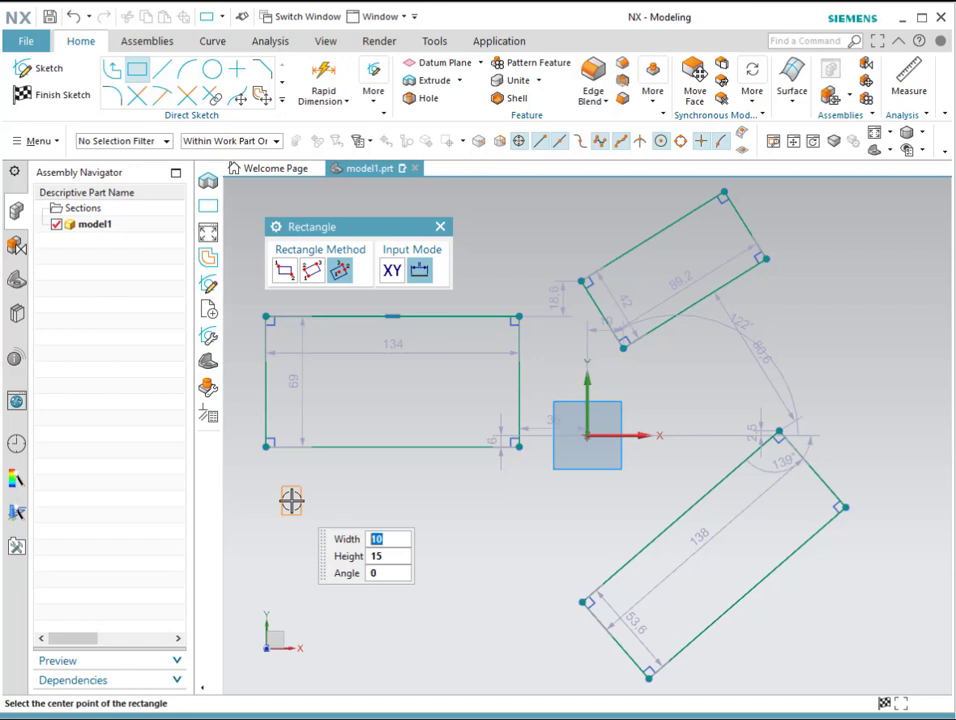
click(370, 516)
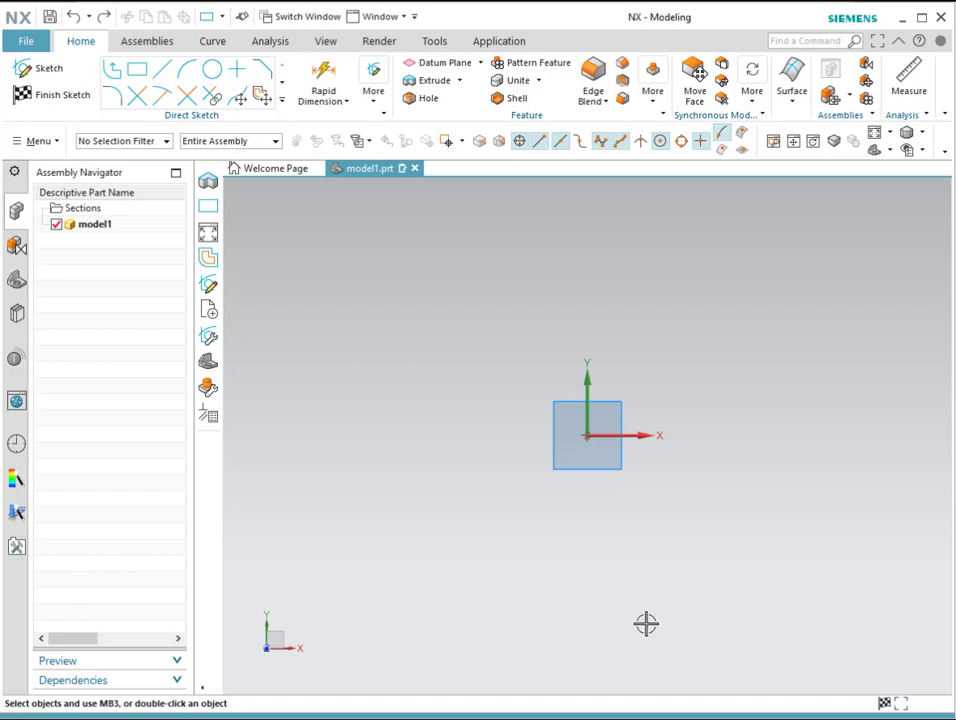
Place four sketch points, two left of the origin and two right of it, and clear them from the sketch
click(237, 78)
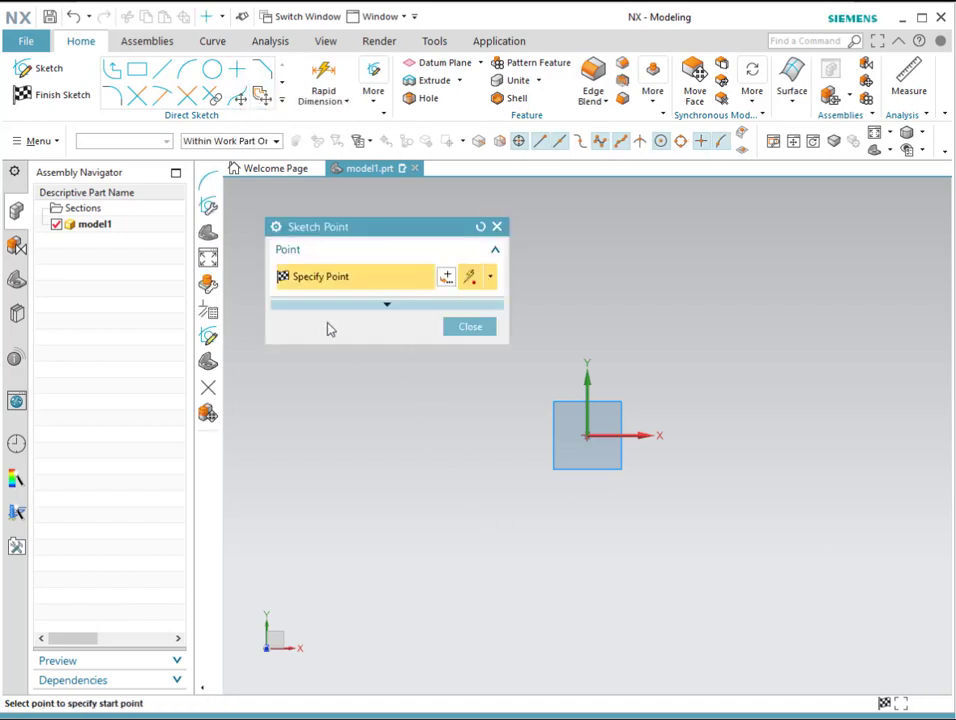
click(377, 444)
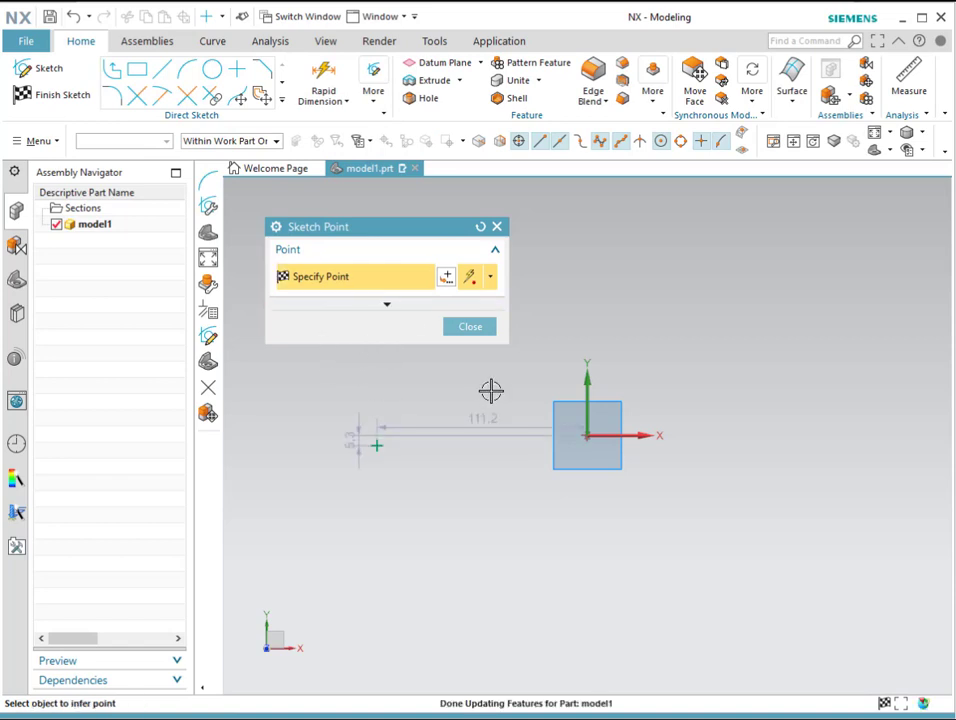
click(477, 534)
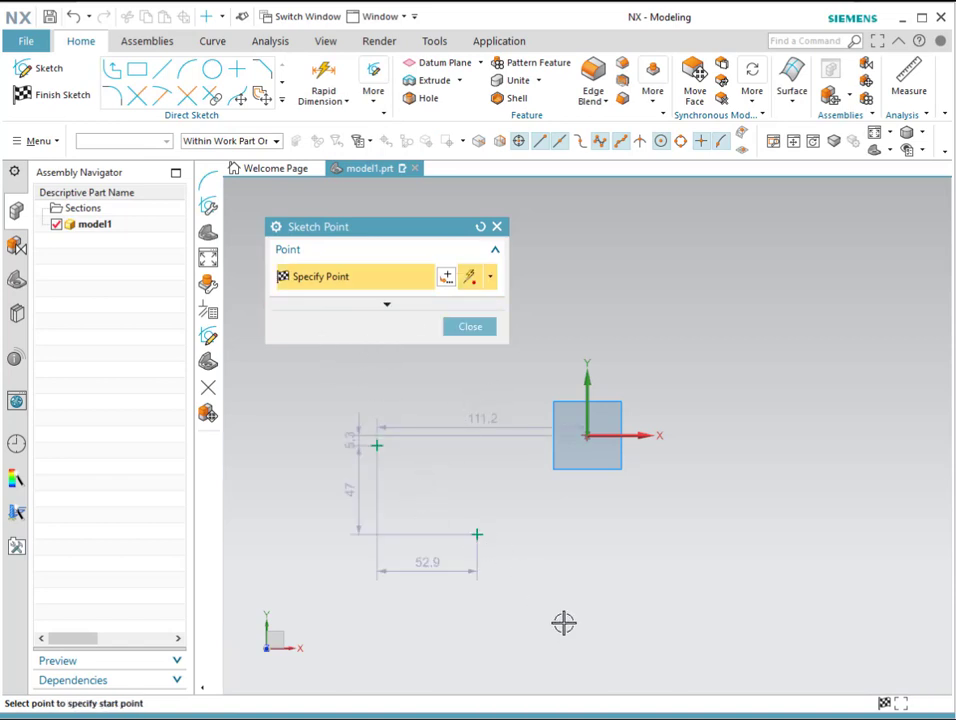
click(708, 554)
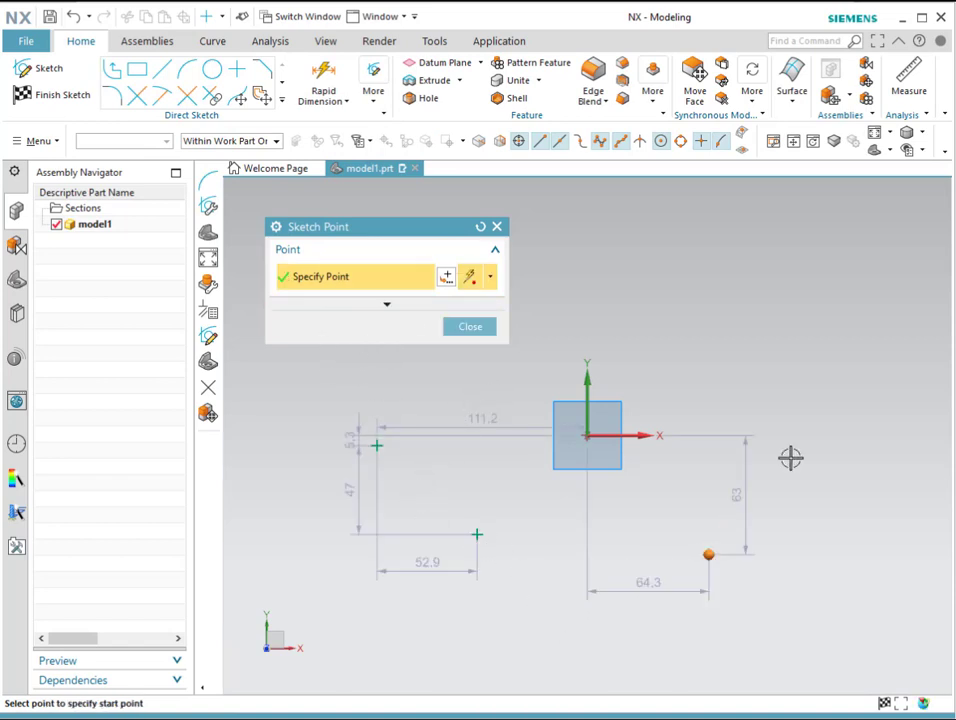
click(766, 320)
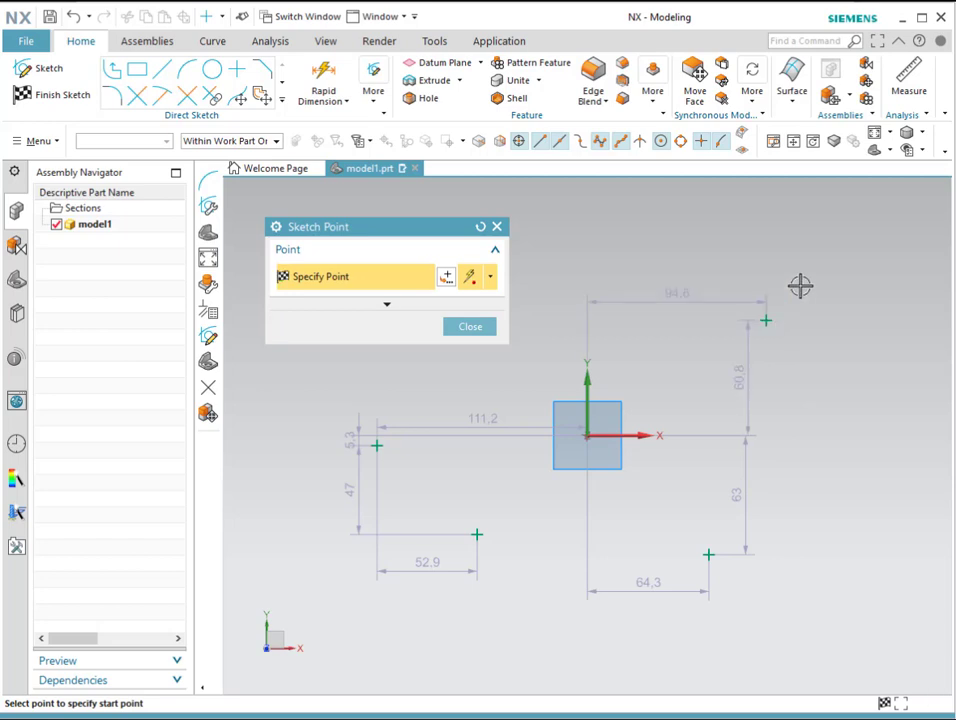
key(ctrl+q)
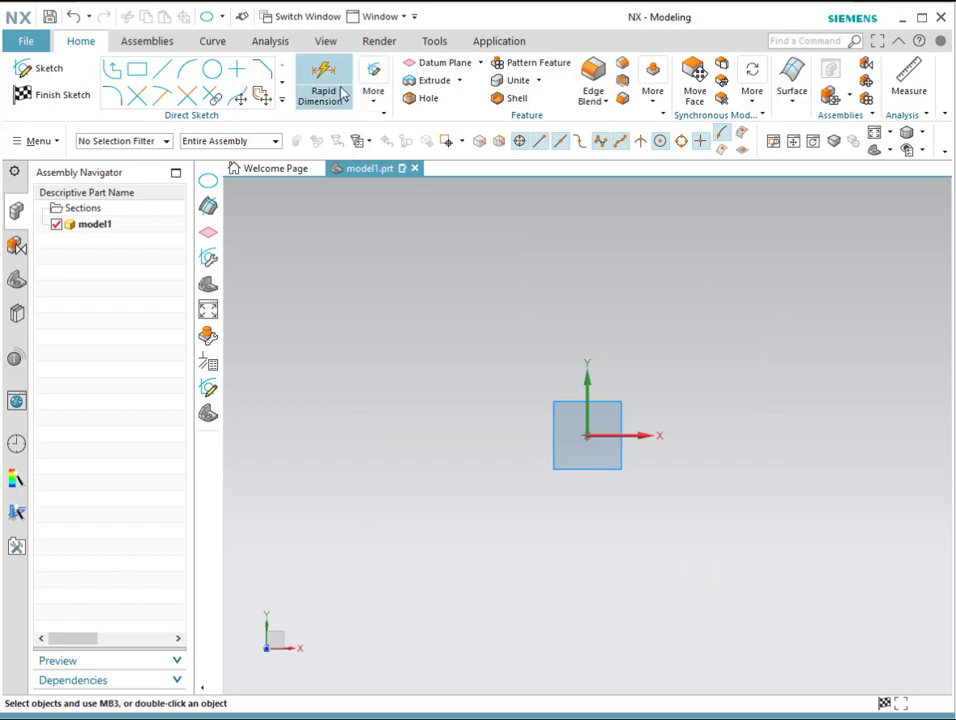
Sketch an ellipse centered about 80.9 mm right of and 63.4 mm above the origin, with radii 50 mm and 25 mm, rotated 60°
click(283, 88)
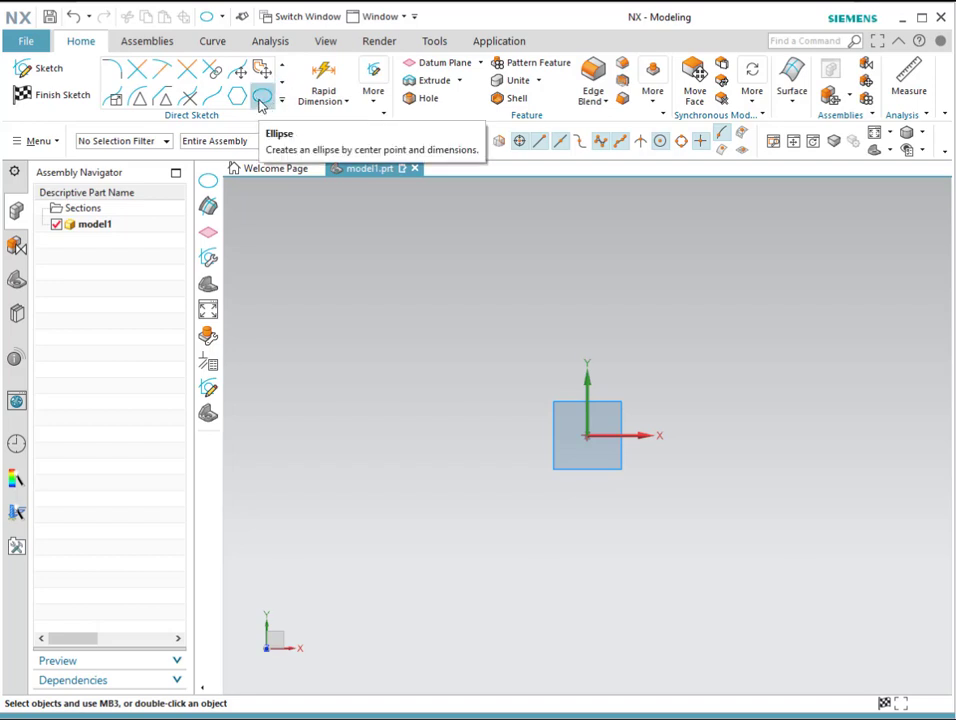
click(260, 100)
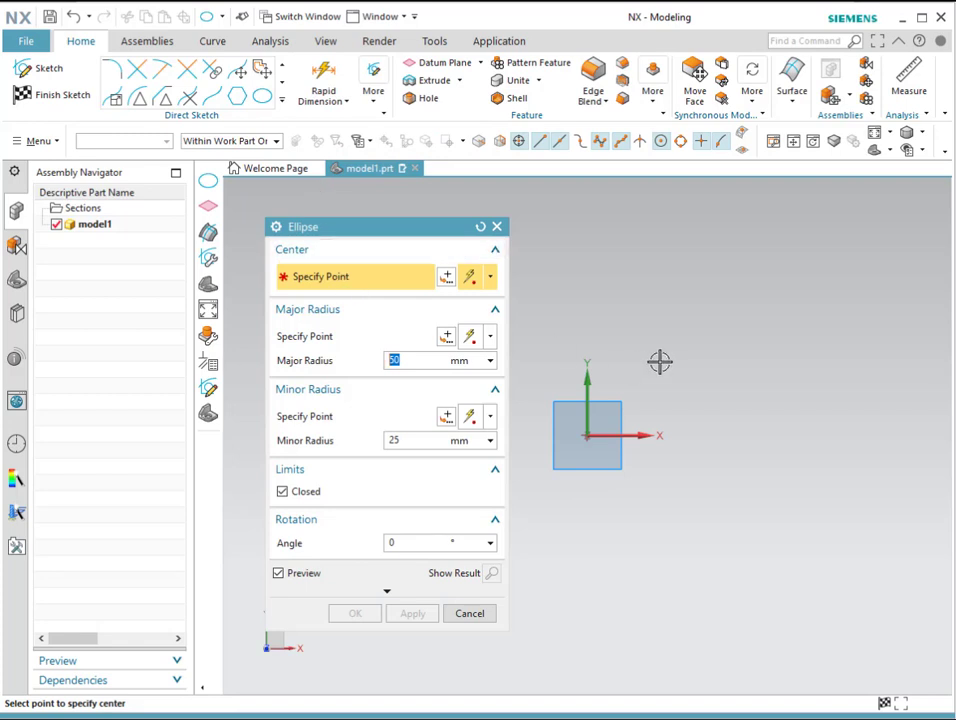
click(740, 315)
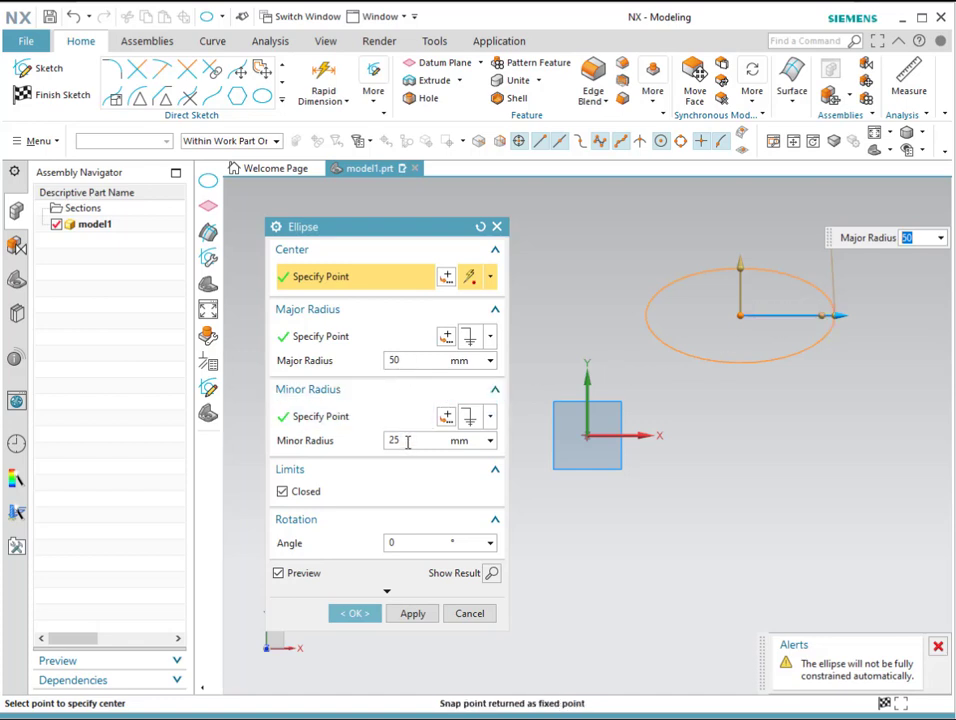
click(393, 360)
click(405, 542)
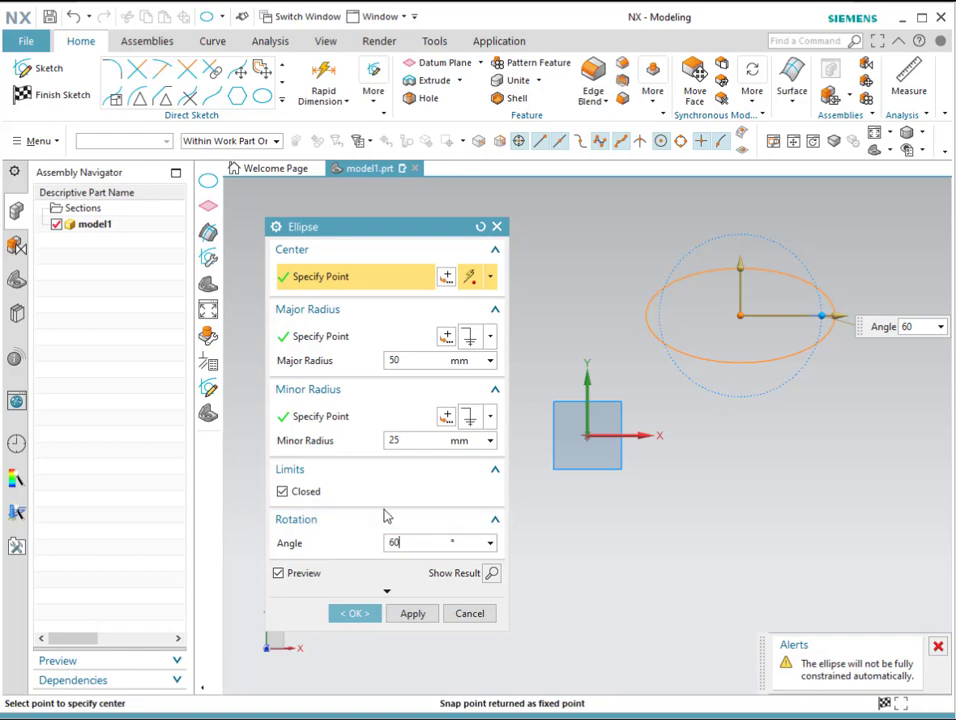
click(412, 615)
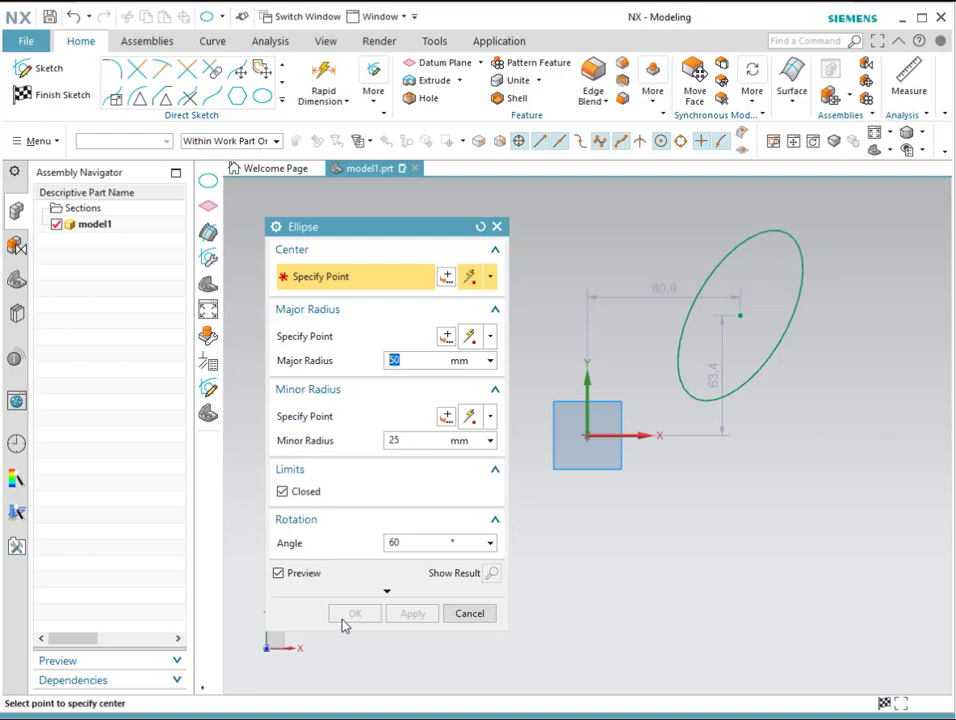
click(476, 615)
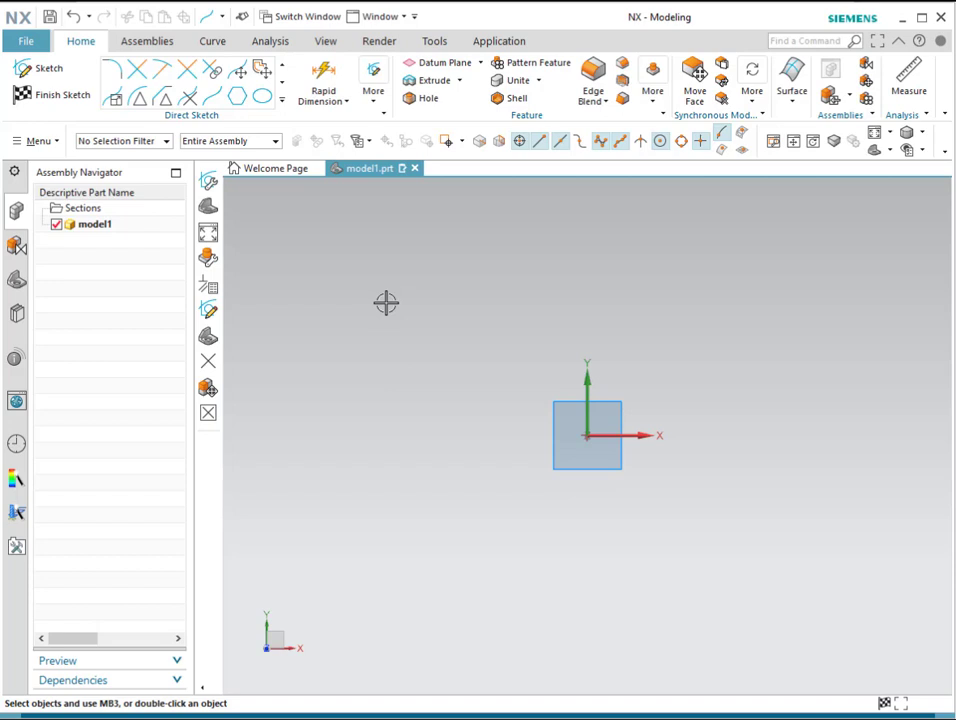
Sketch a degree 3 studio spline through six points, forming a wave above and right of the origin
click(213, 97)
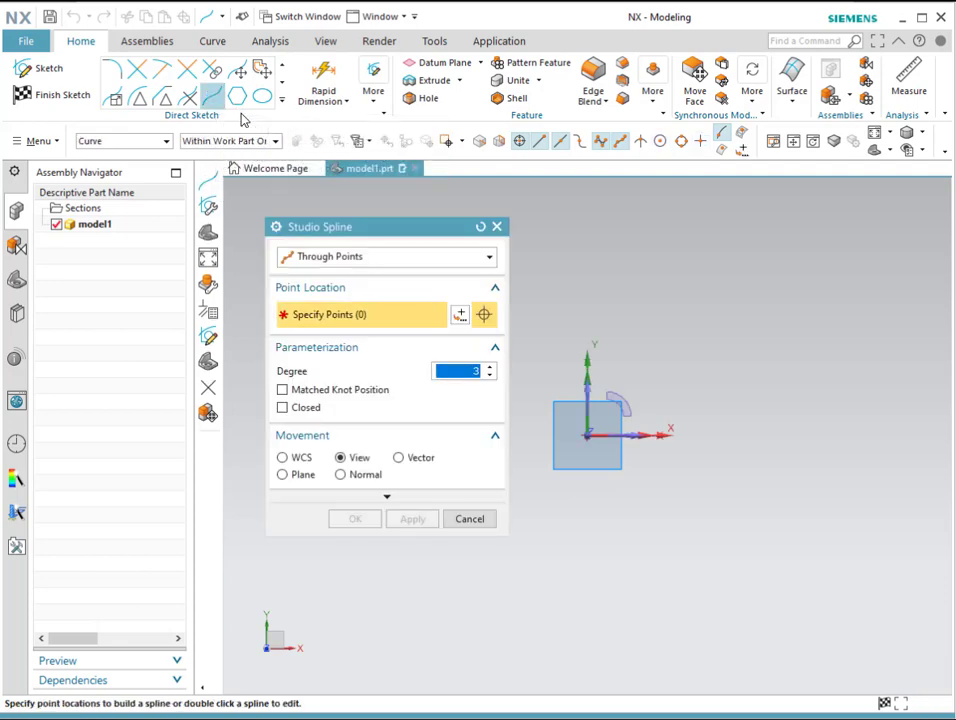
click(398, 258)
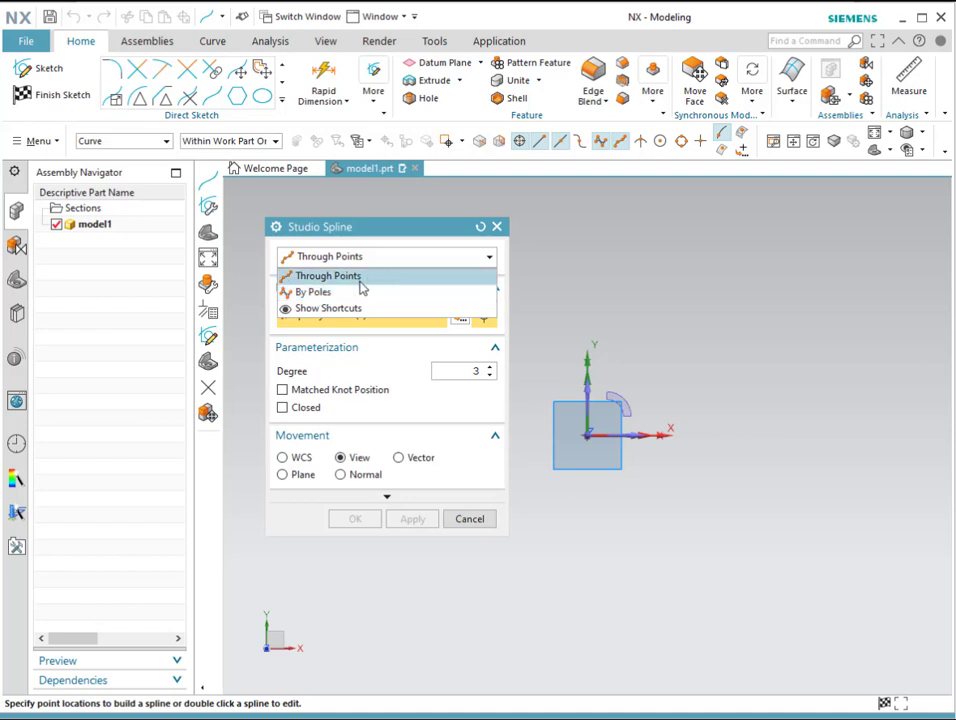
click(361, 281)
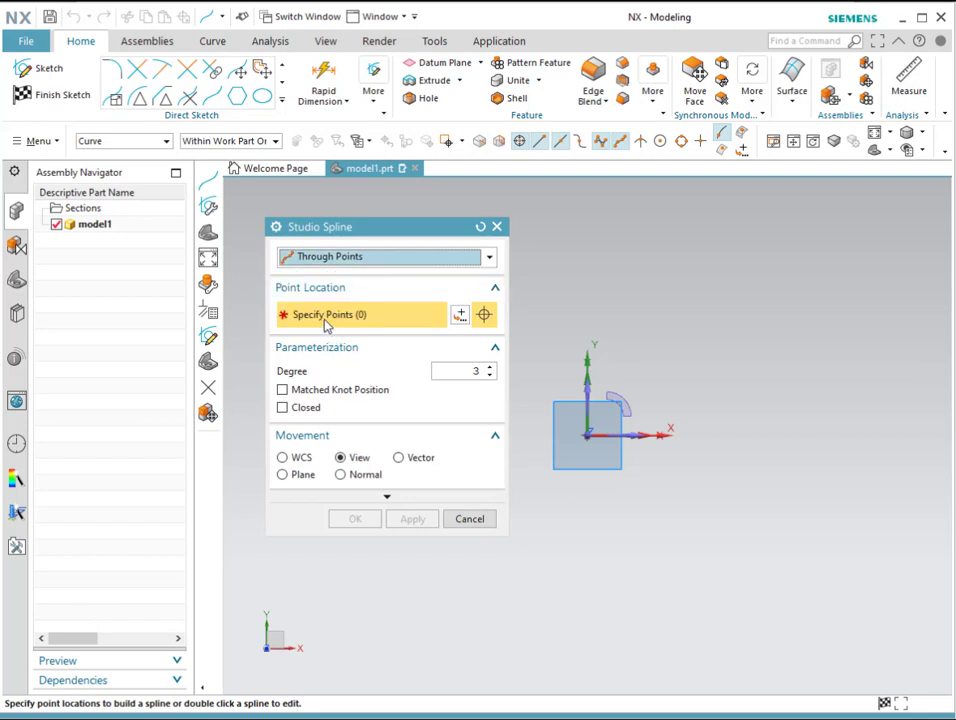
click(605, 313)
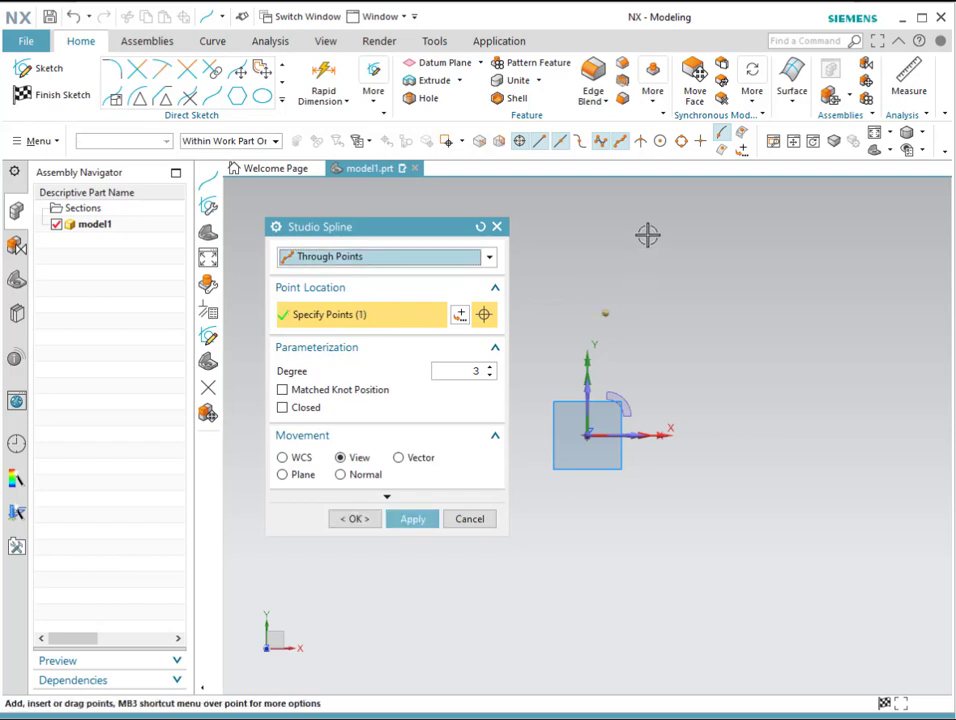
click(648, 232)
click(712, 273)
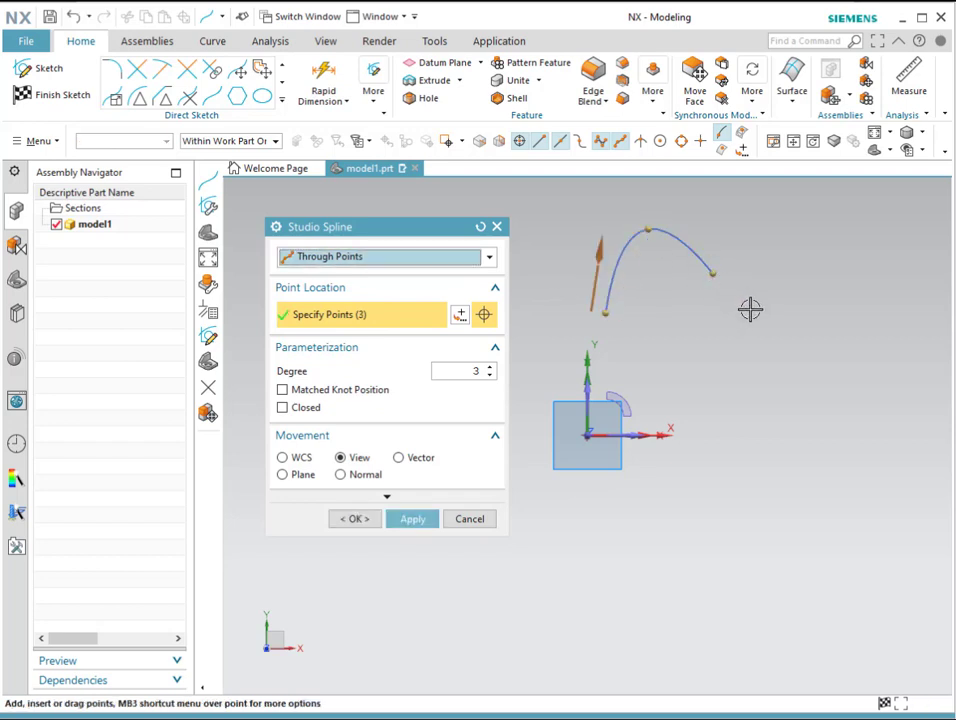
click(758, 311)
click(807, 278)
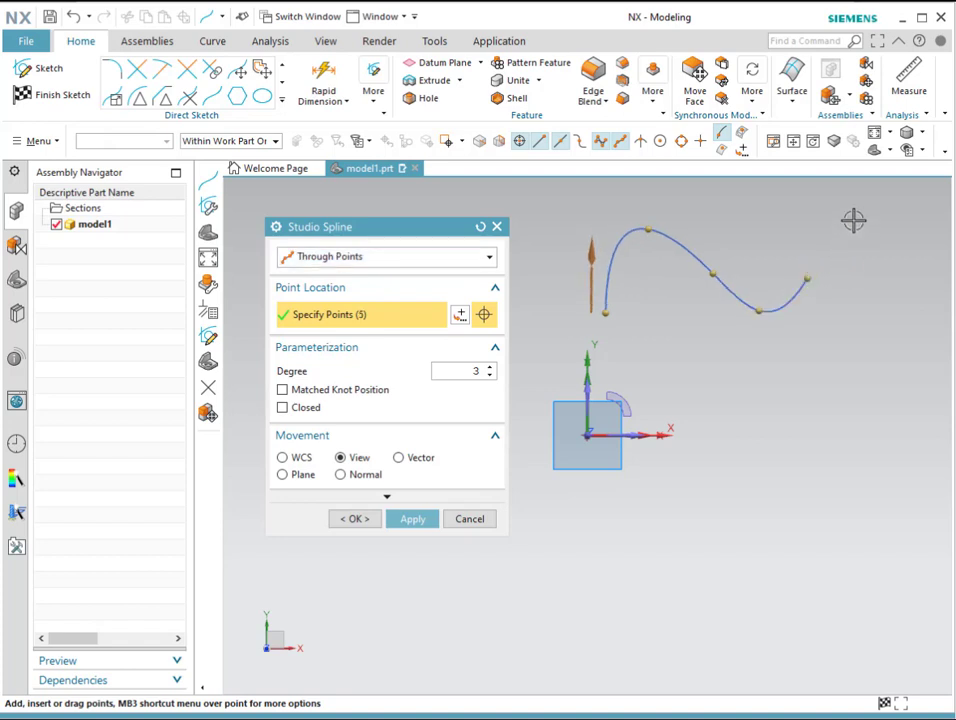
click(853, 220)
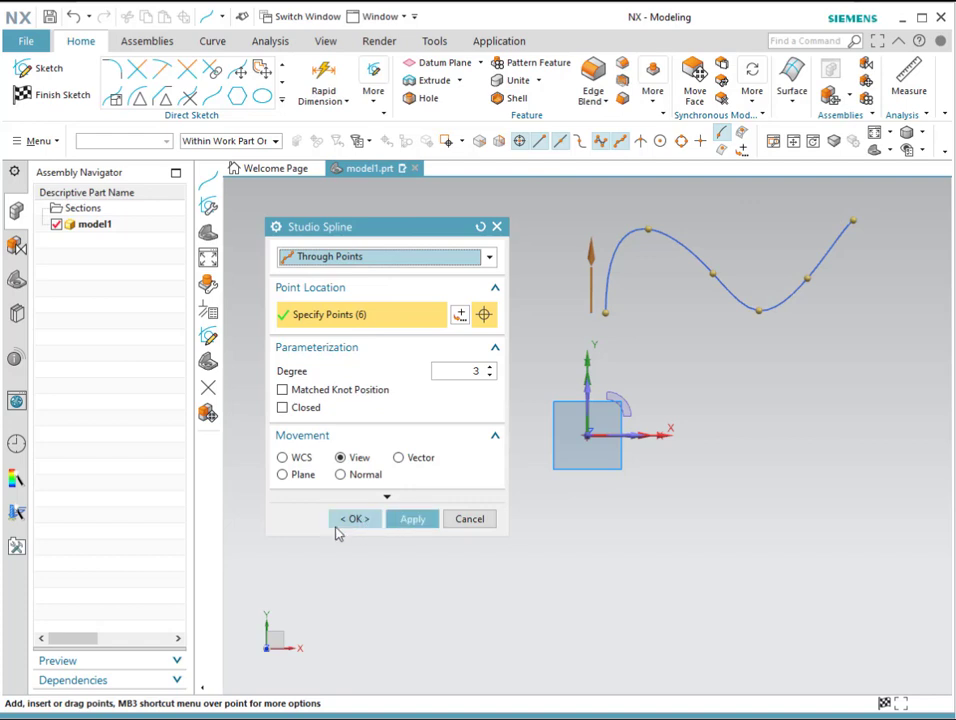
click(413, 520)
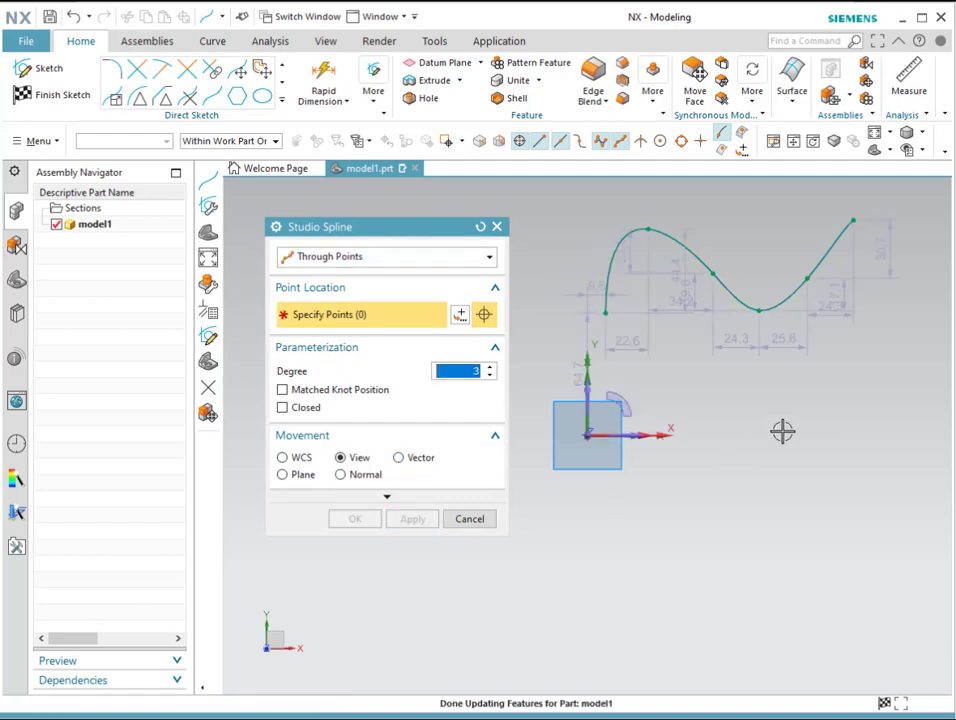
Sketch a degree 3 studio spline by ten poles, running from below the origin and curling around to its right
click(385, 260)
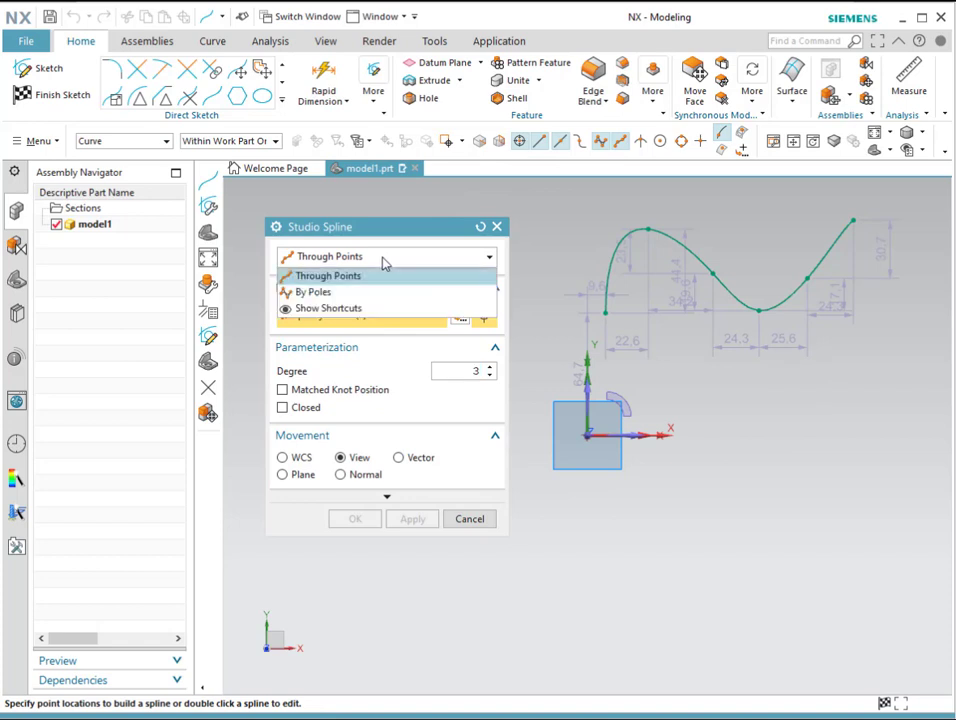
click(322, 291)
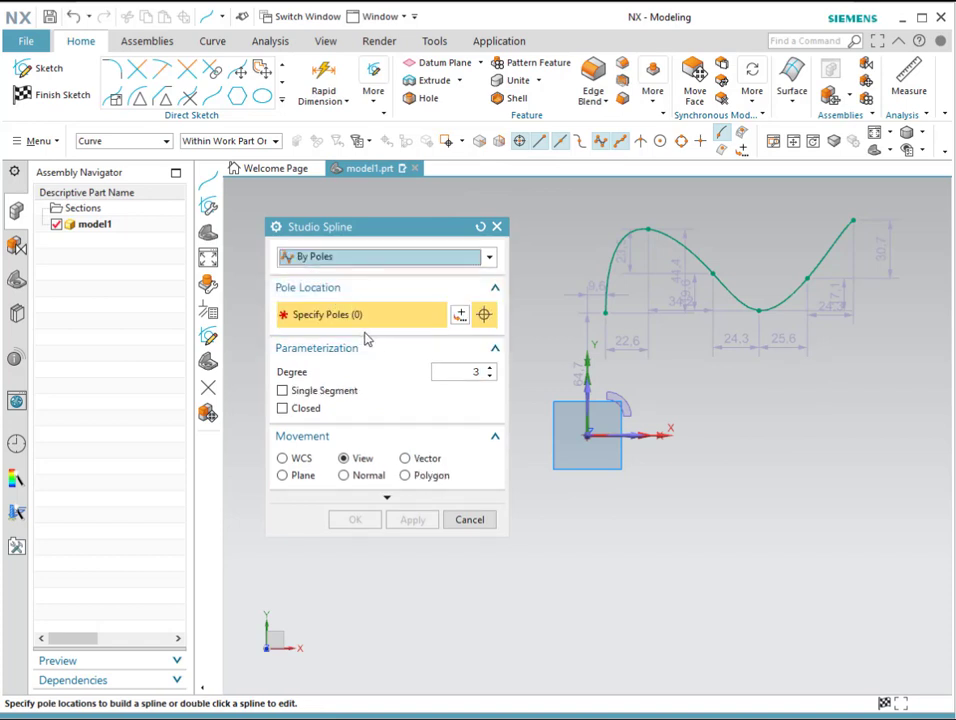
click(565, 570)
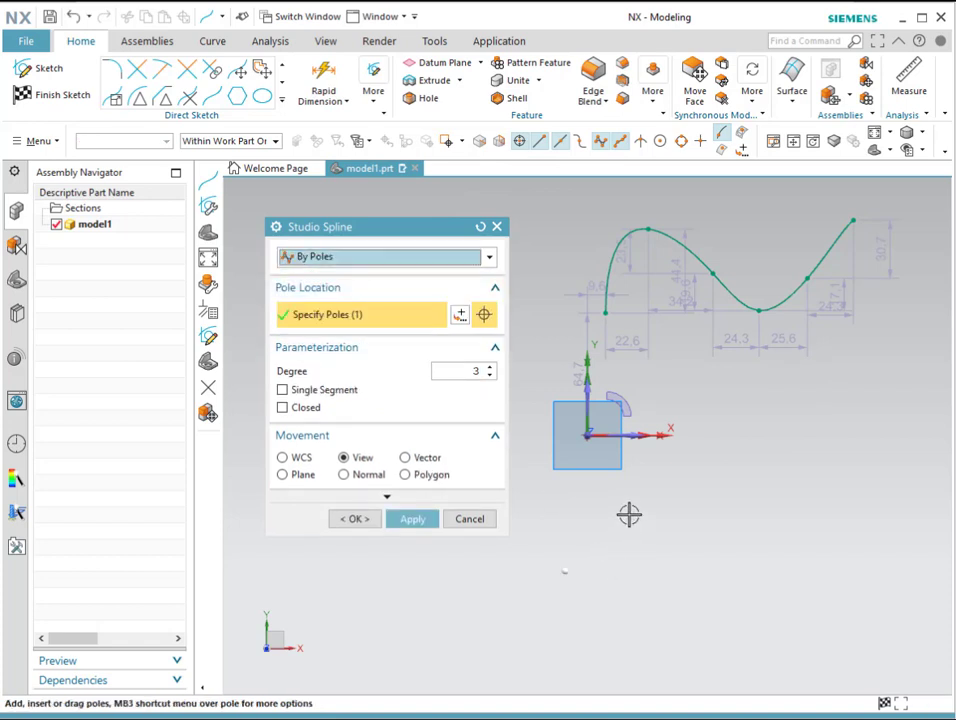
click(628, 516)
click(702, 580)
click(765, 568)
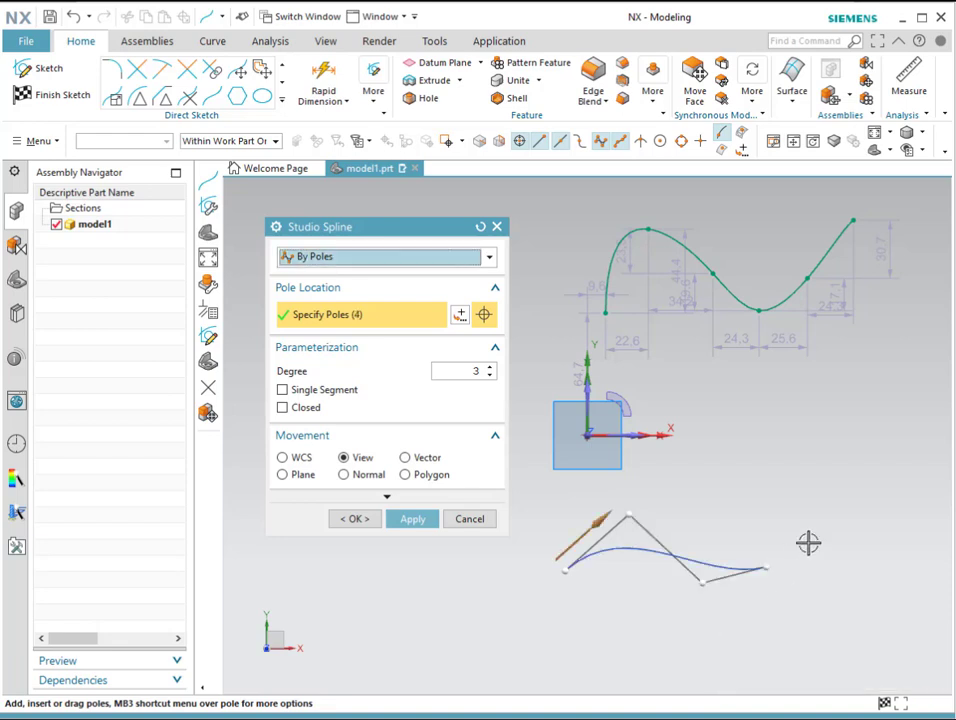
click(834, 486)
click(842, 433)
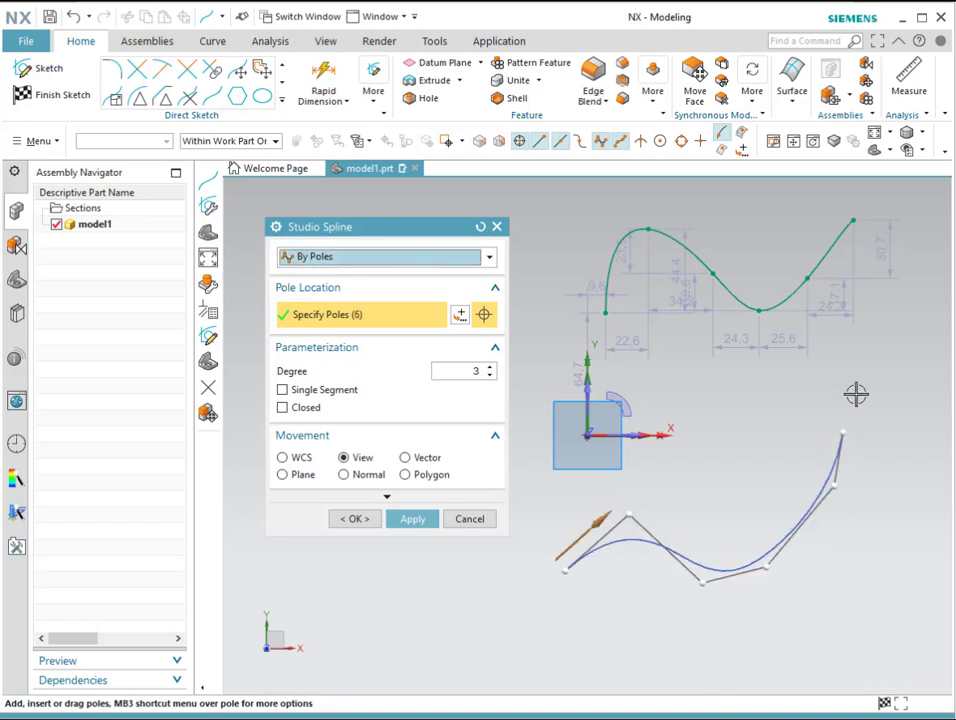
click(845, 380)
click(786, 380)
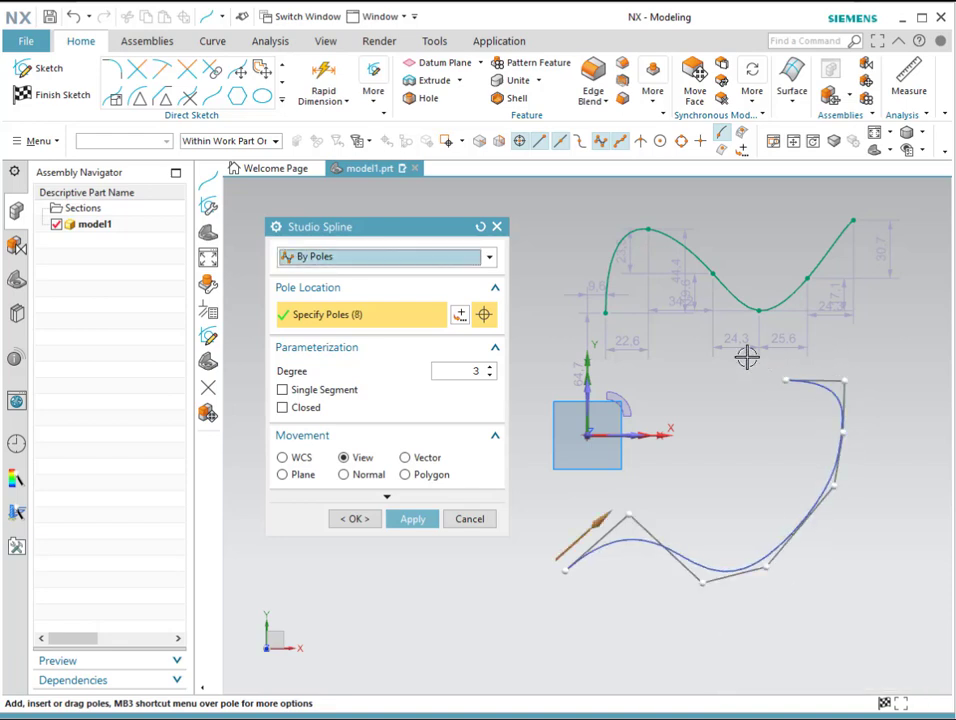
click(700, 389)
click(714, 448)
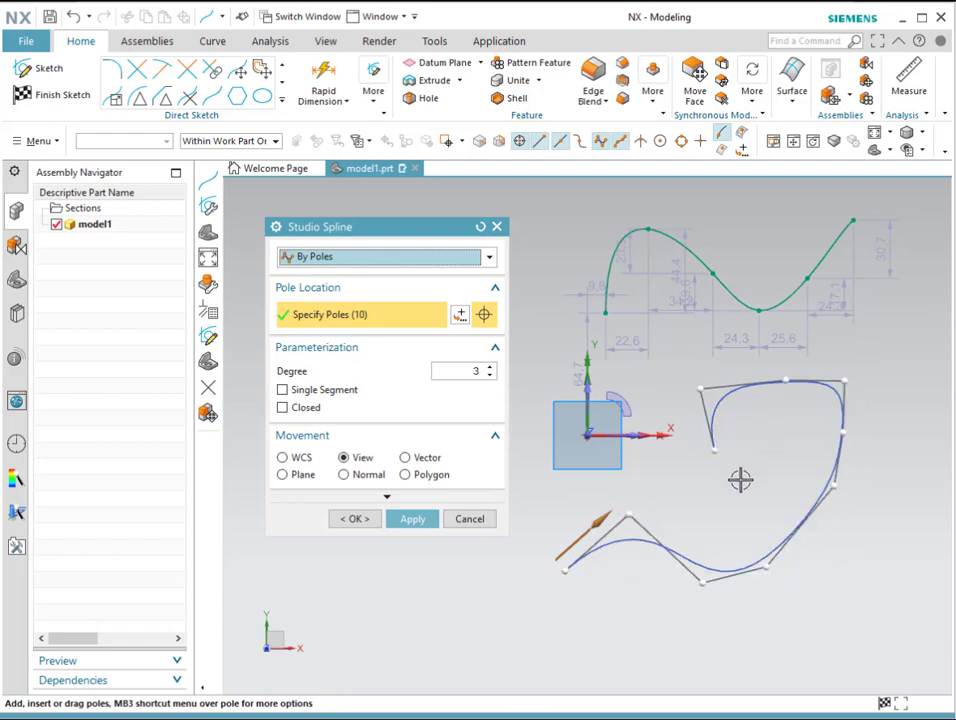
click(346, 522)
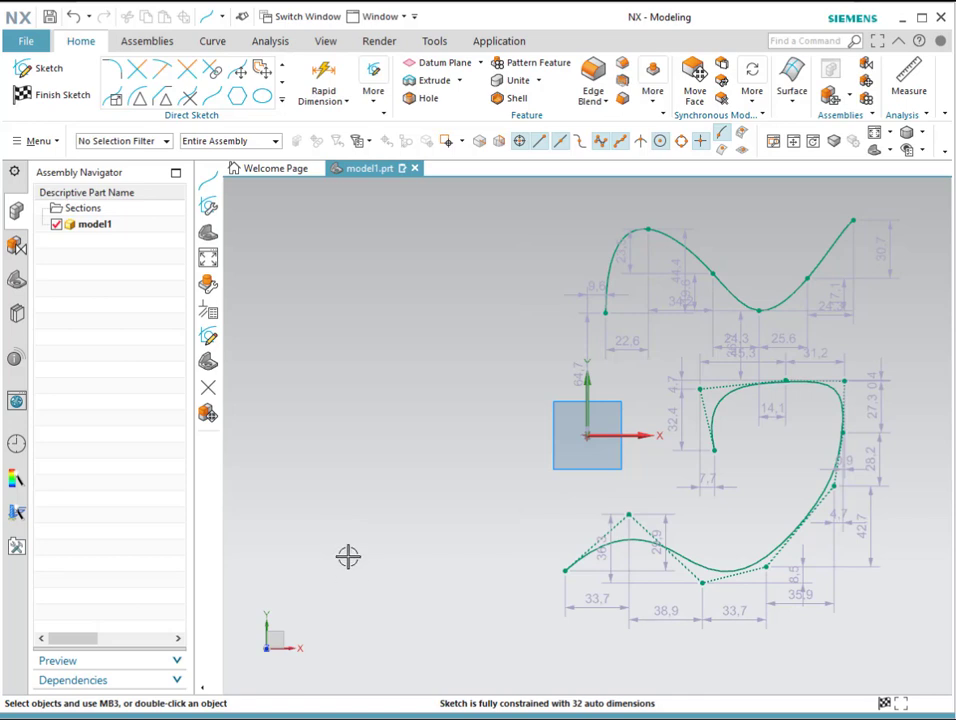
Reshape both splines by moving three defining points of the upper wave and two upper poles of the lower spline
click(651, 222)
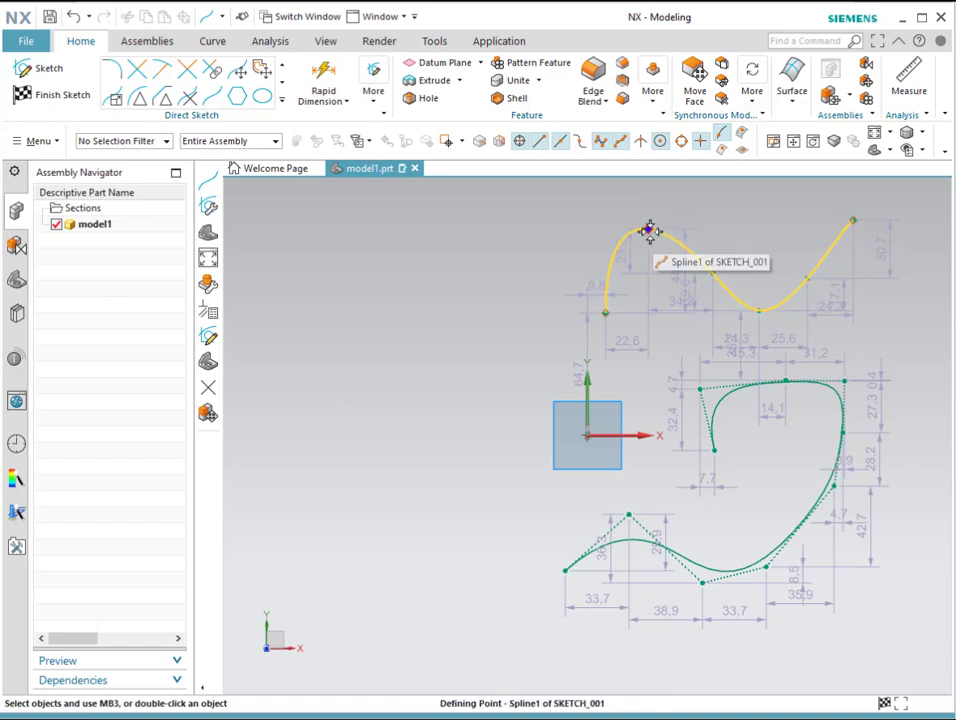
drag(651, 230, 640, 195)
drag(724, 264, 751, 245)
drag(812, 282, 840, 293)
drag(789, 378, 794, 352)
drag(697, 389, 662, 380)
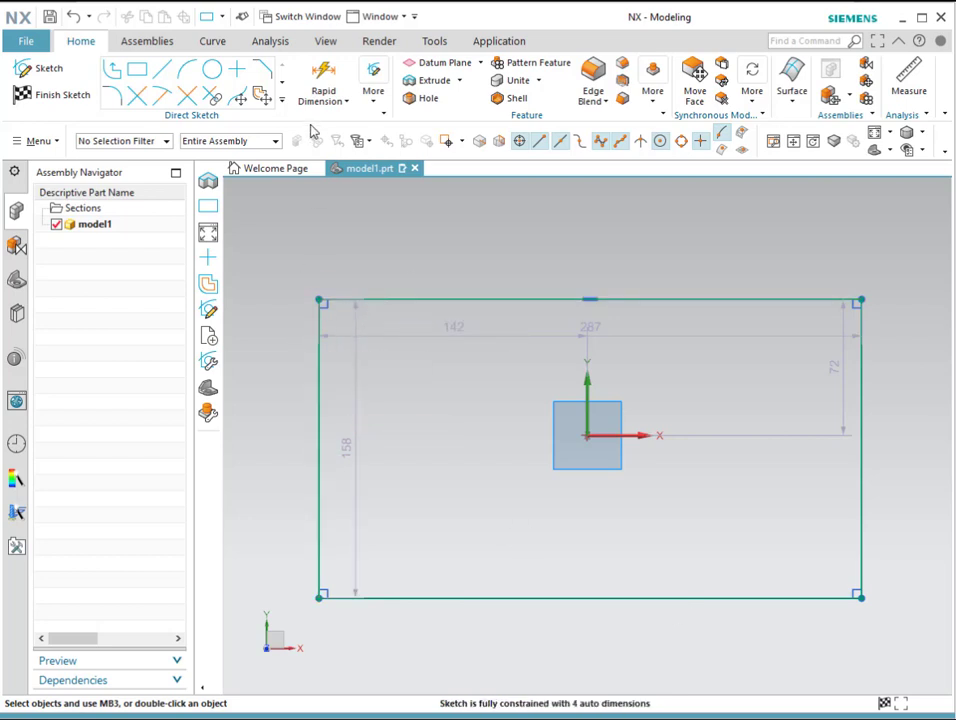
Fillet the rectangle's upper left corner with a 50 mm radius, trimming the corner lines
click(113, 97)
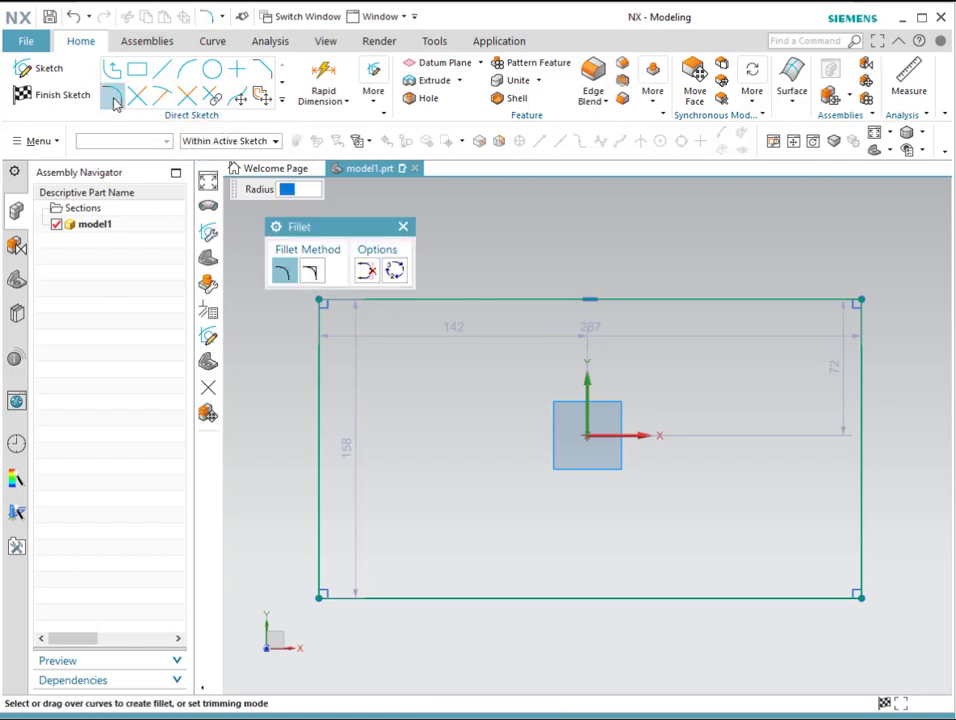
drag(339, 224, 332, 186)
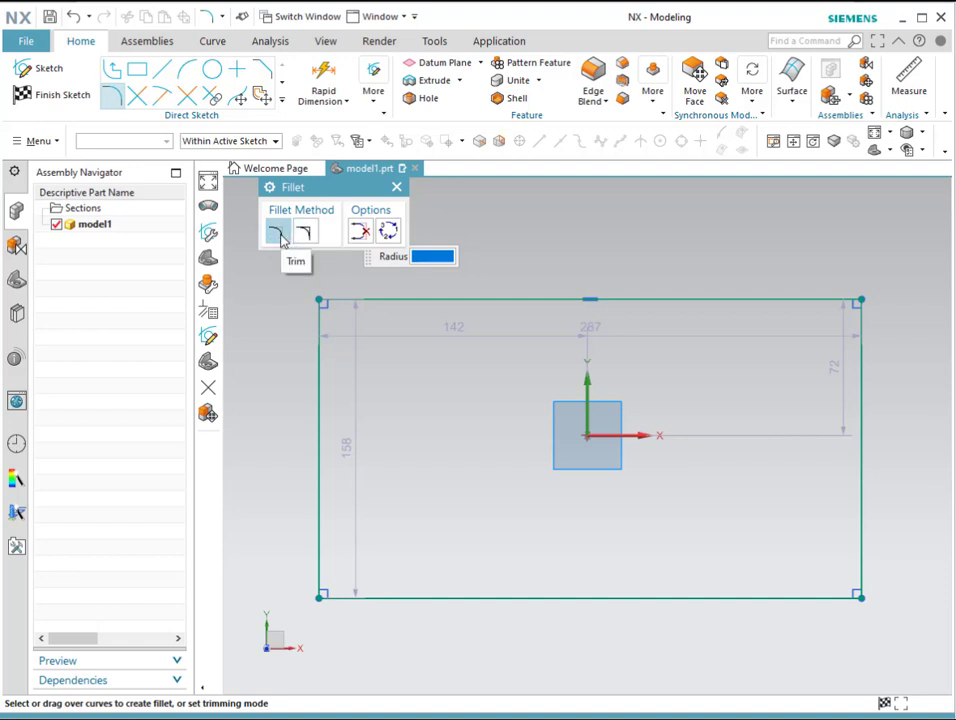
click(396, 300)
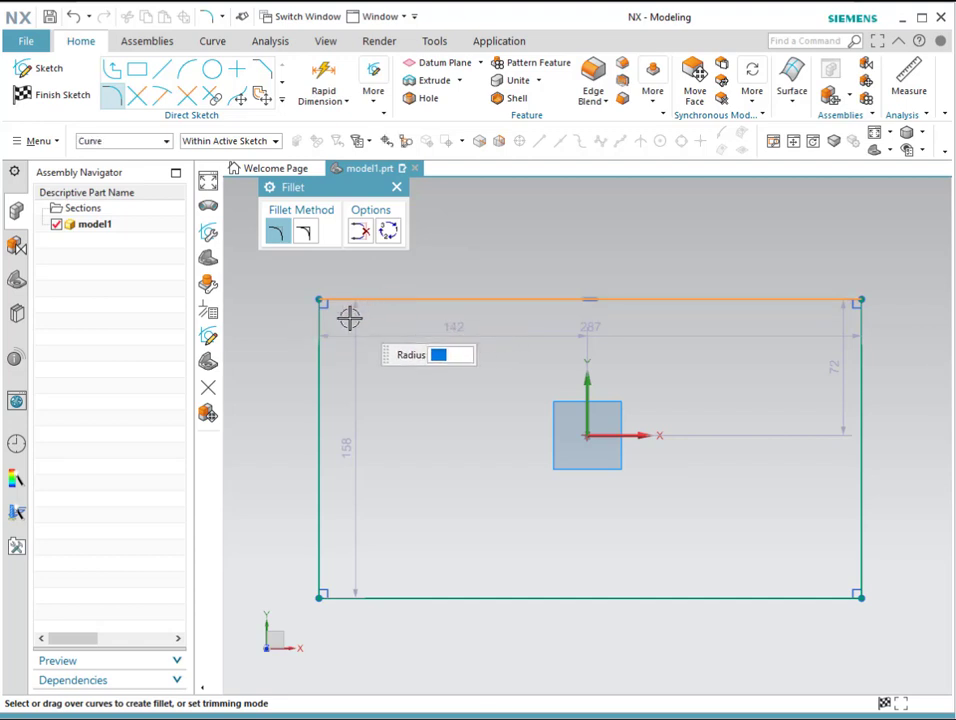
click(318, 335)
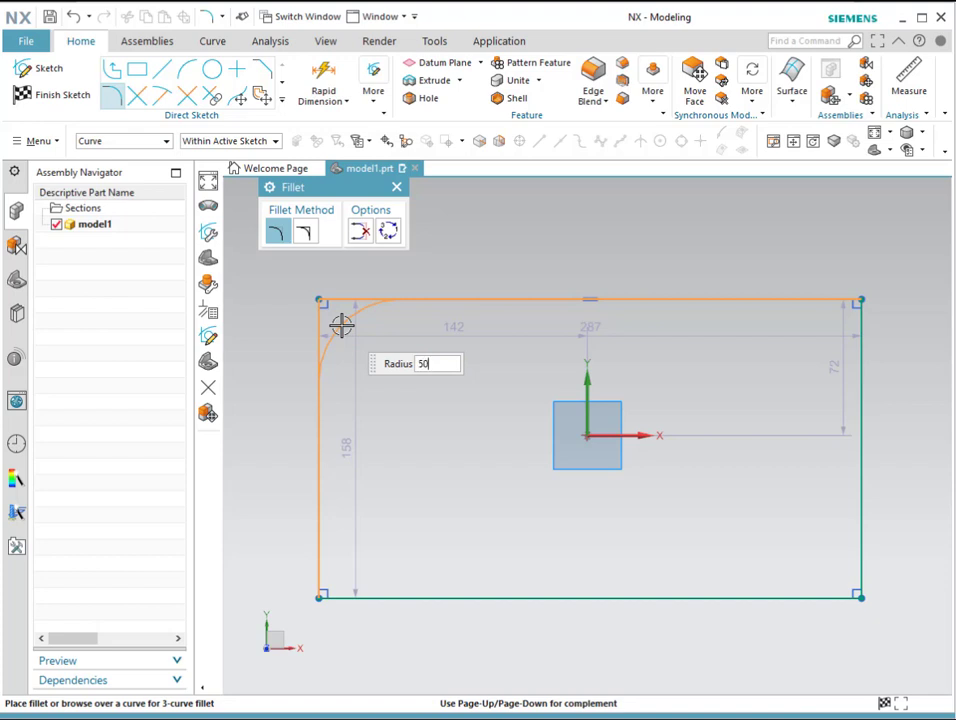
key(Return)
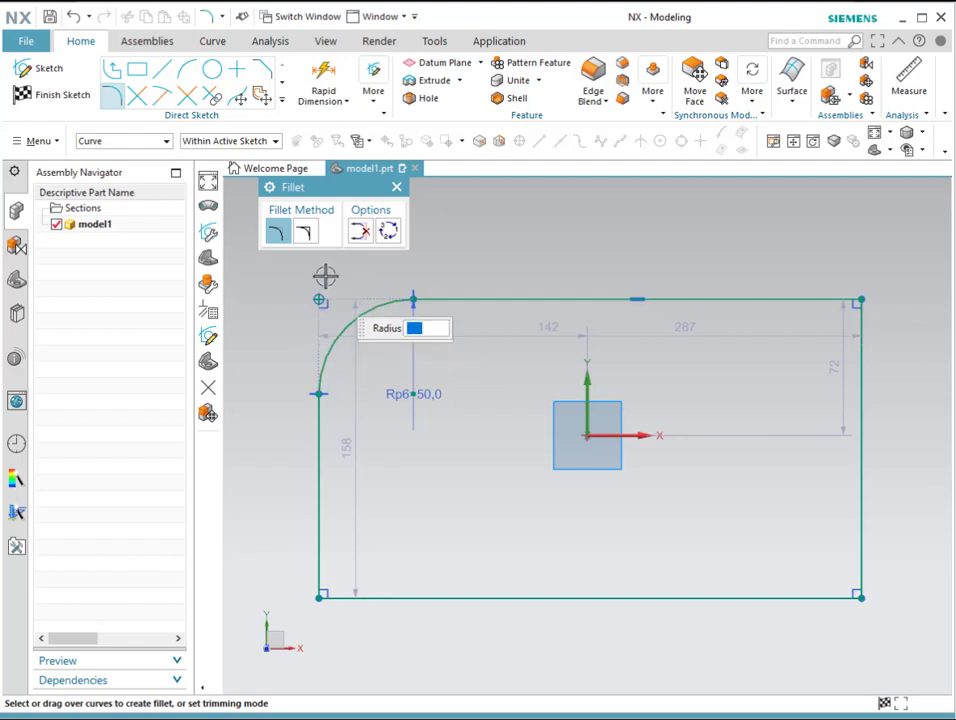
Fillet the rectangle's lower left corner with a 50 mm radius, leaving the corner lines untrimmed
click(304, 232)
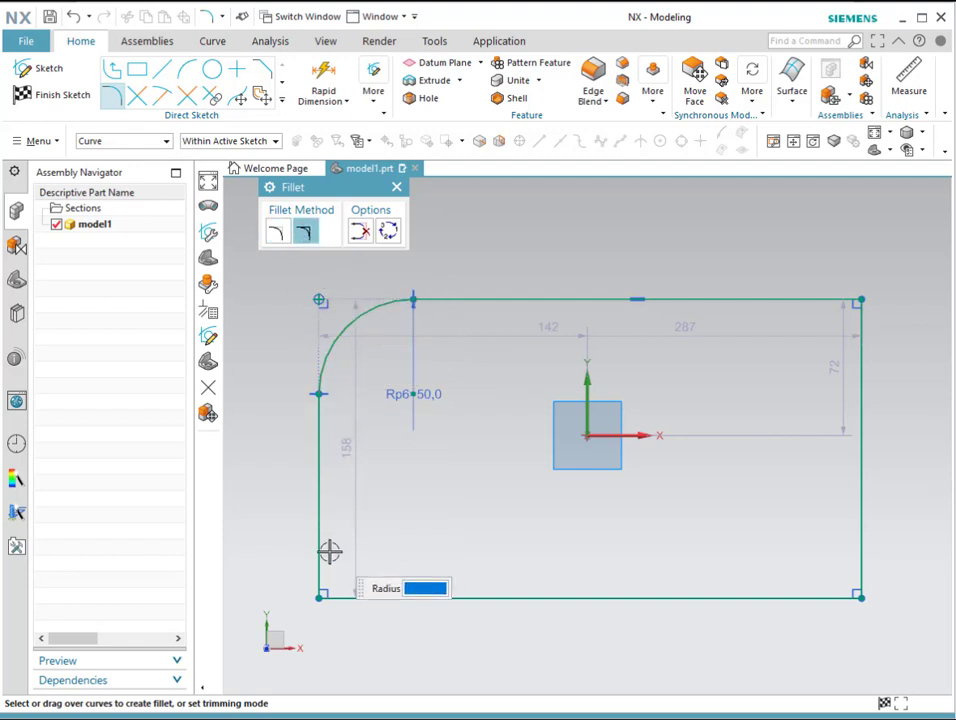
click(375, 598)
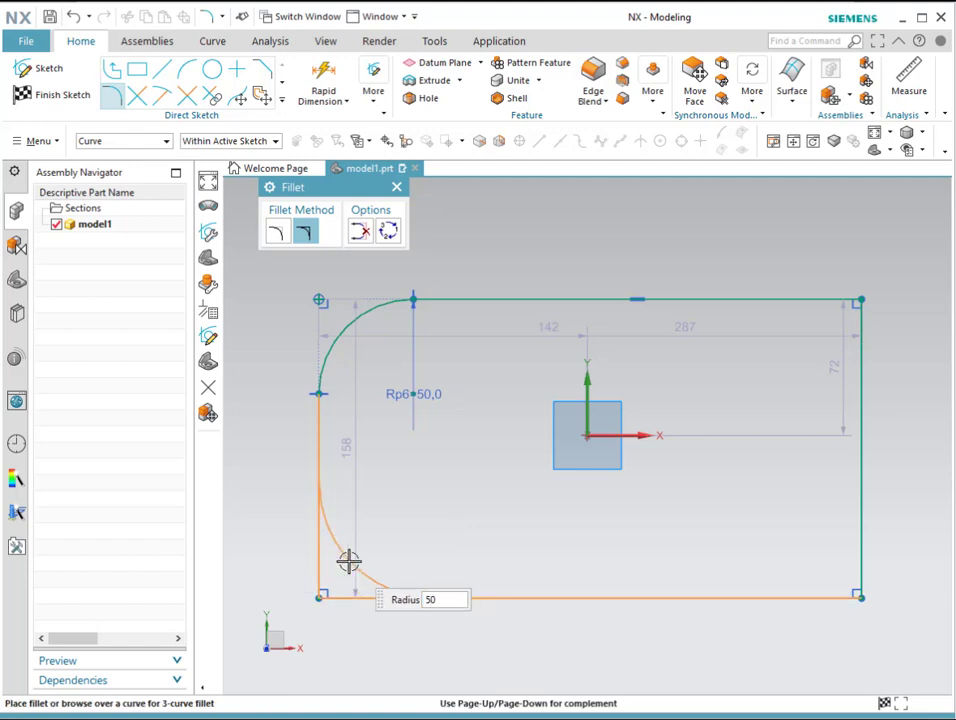
click(348, 562)
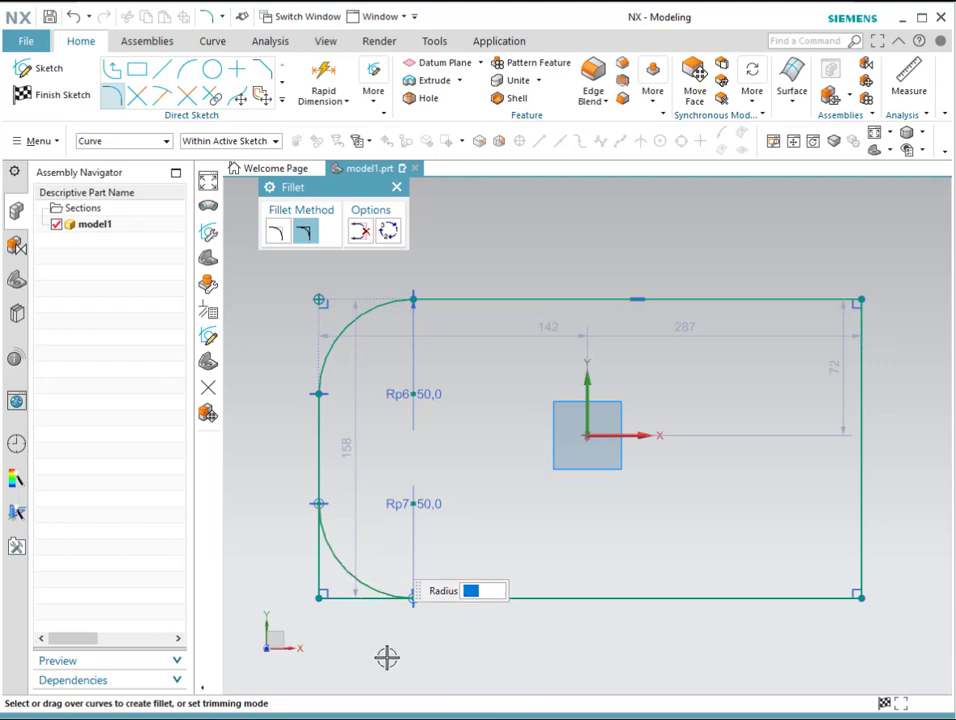
key(Escape)
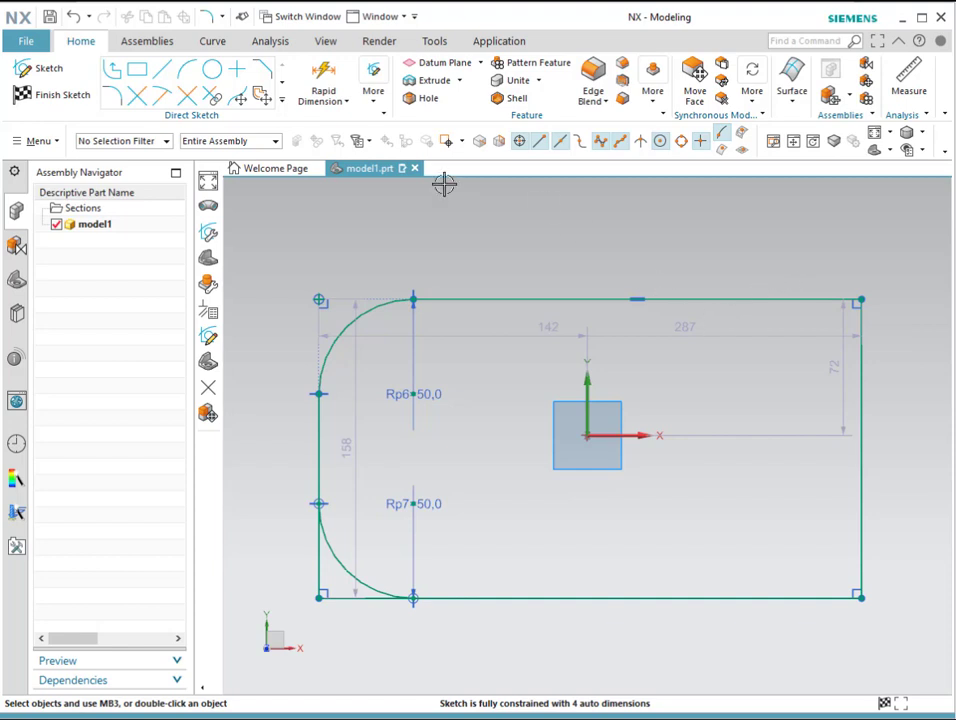
Chamfer the rectangle's upper right corner symmetrically with a 30 mm distance, trimming the corner lines
click(263, 72)
click(752, 285)
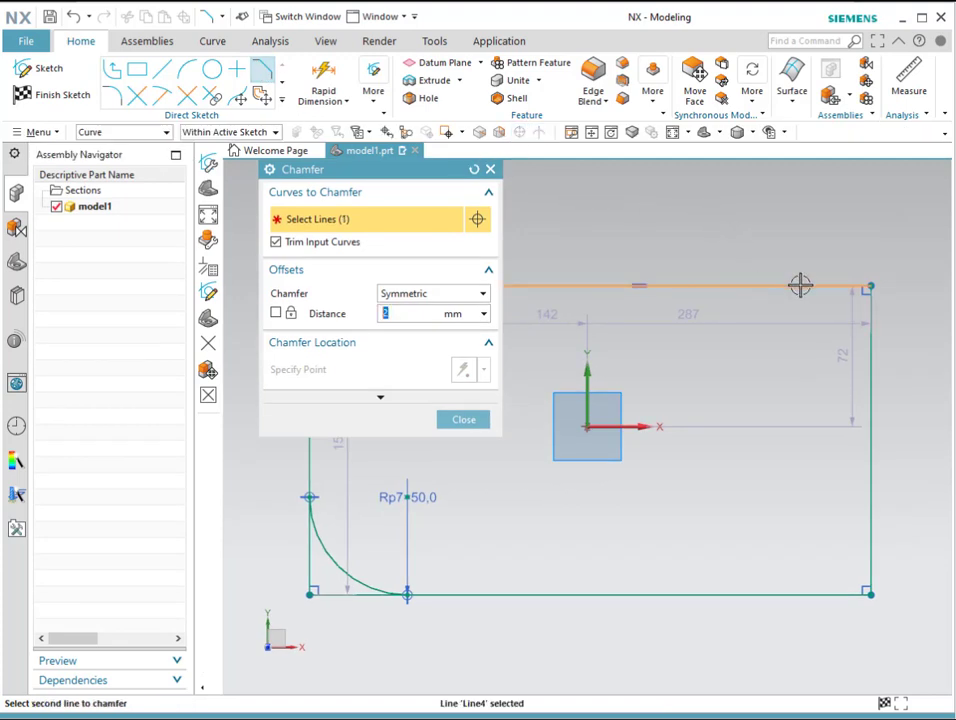
click(875, 325)
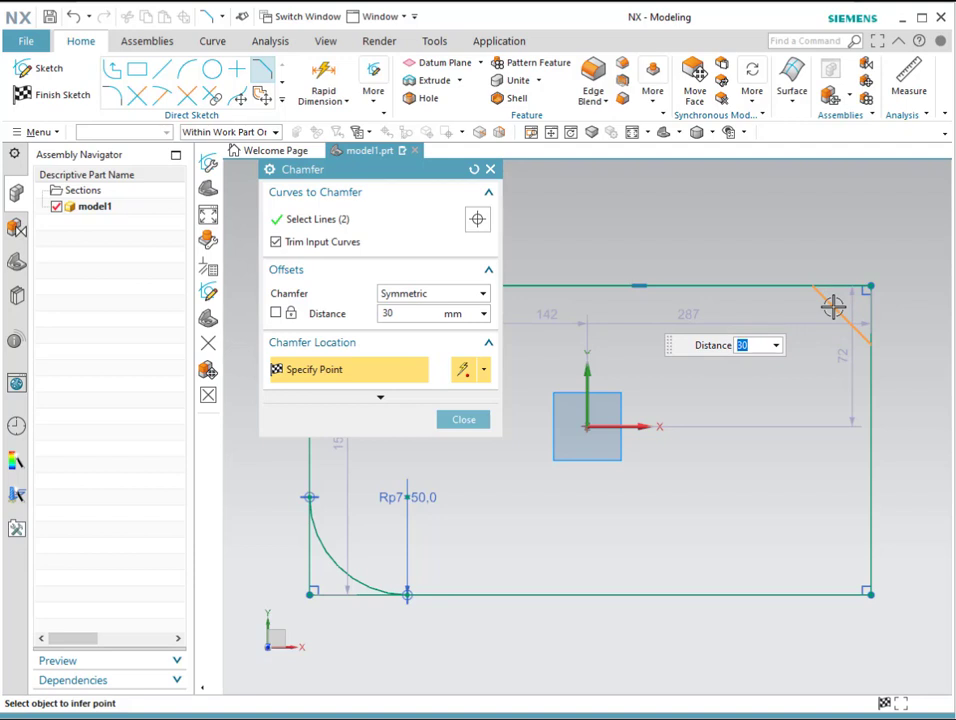
click(833, 307)
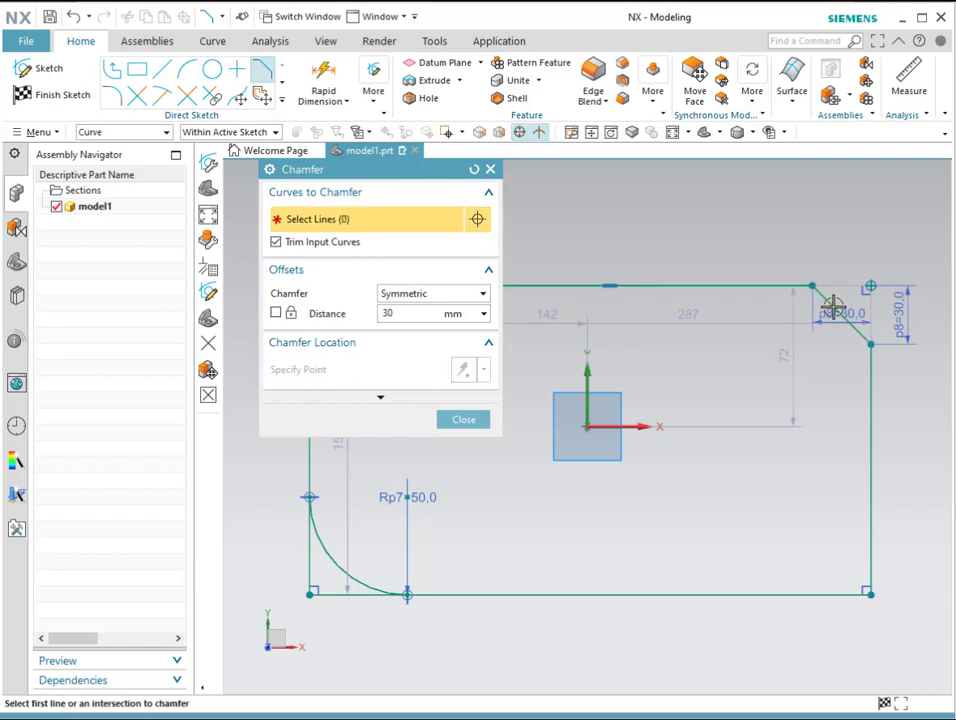
Chamfer the rectangle's lower right corner asymmetrically, with distance 1 set to 40 mm and distance 2 to 20 mm
scroll(833, 307, up, 2)
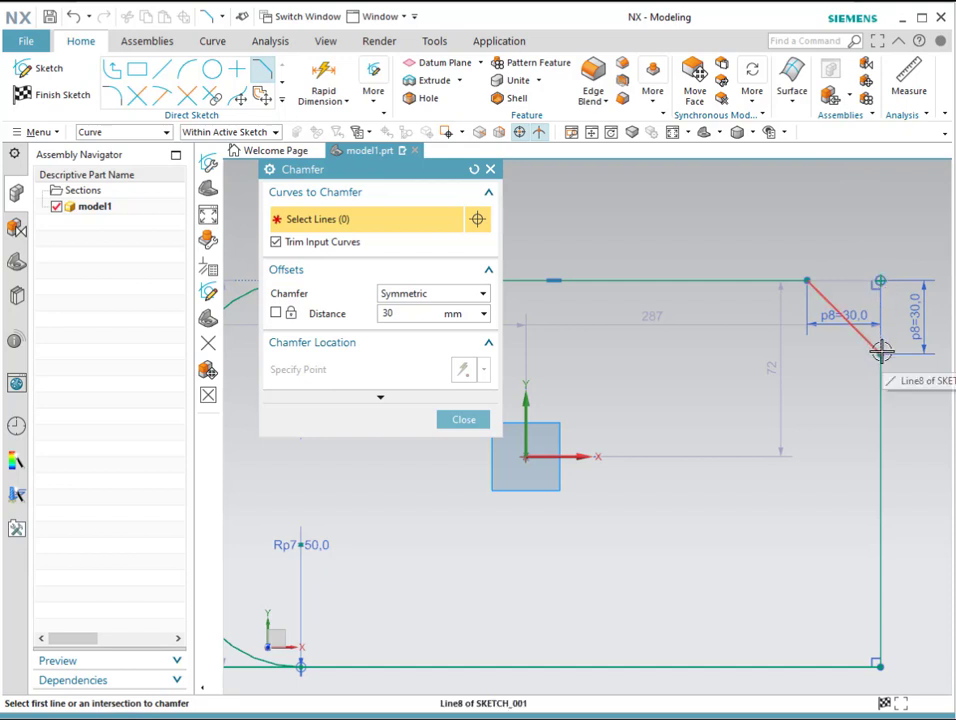
click(812, 664)
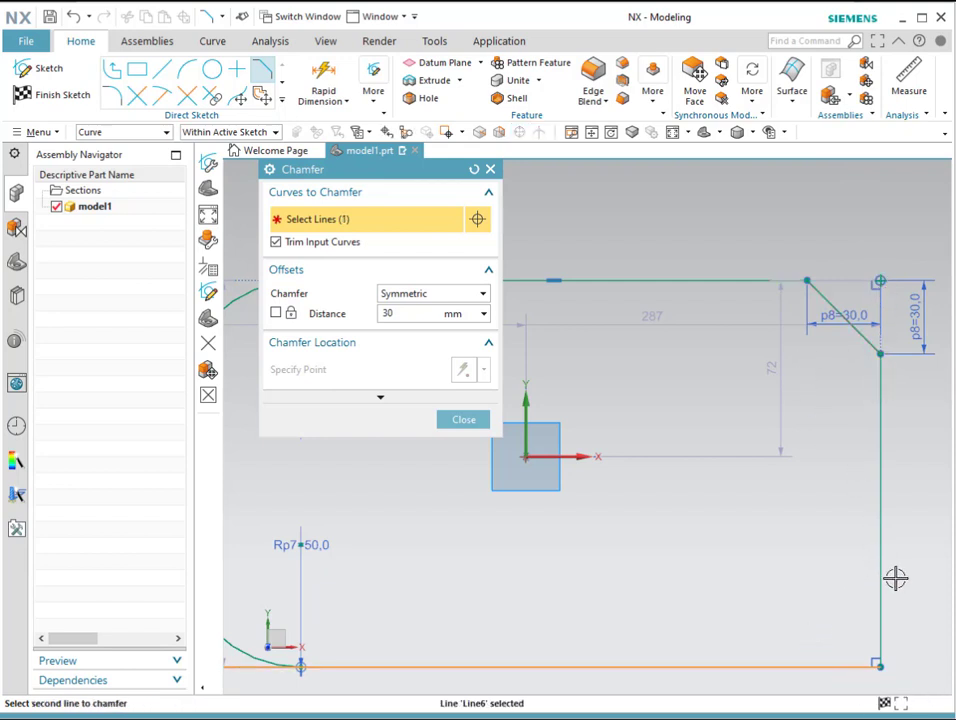
click(883, 577)
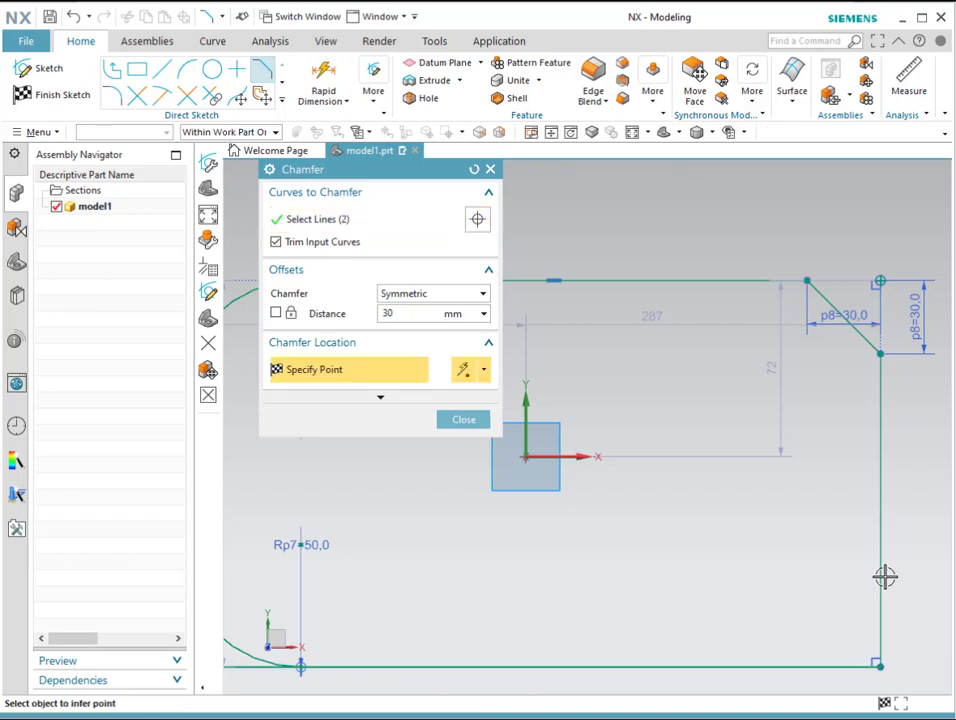
click(465, 295)
click(424, 326)
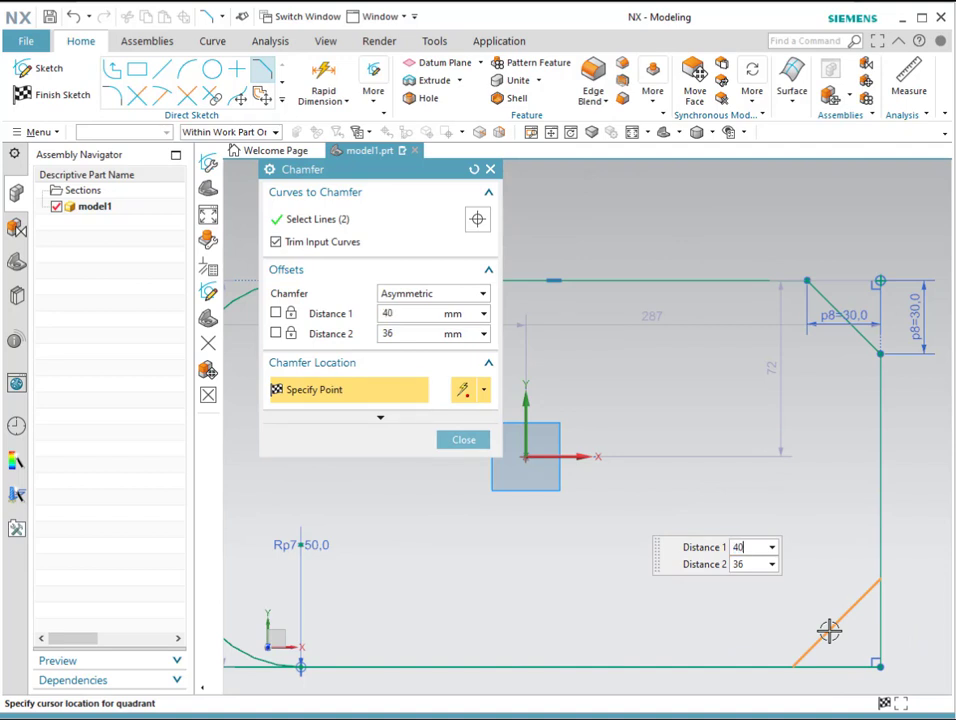
key(Tab)
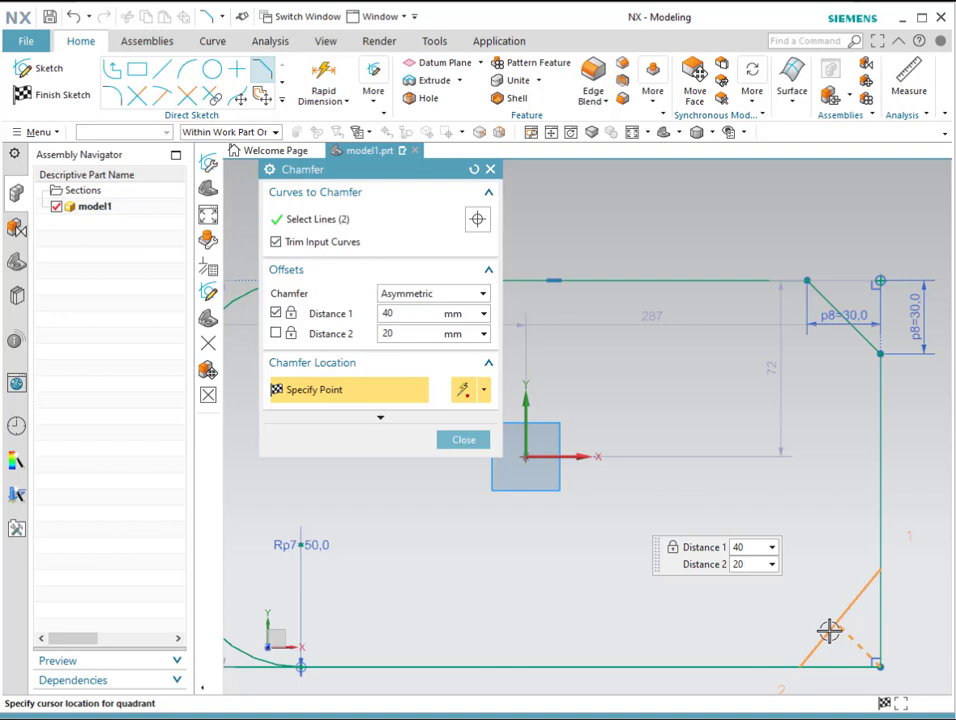
text(20)
key(Tab)
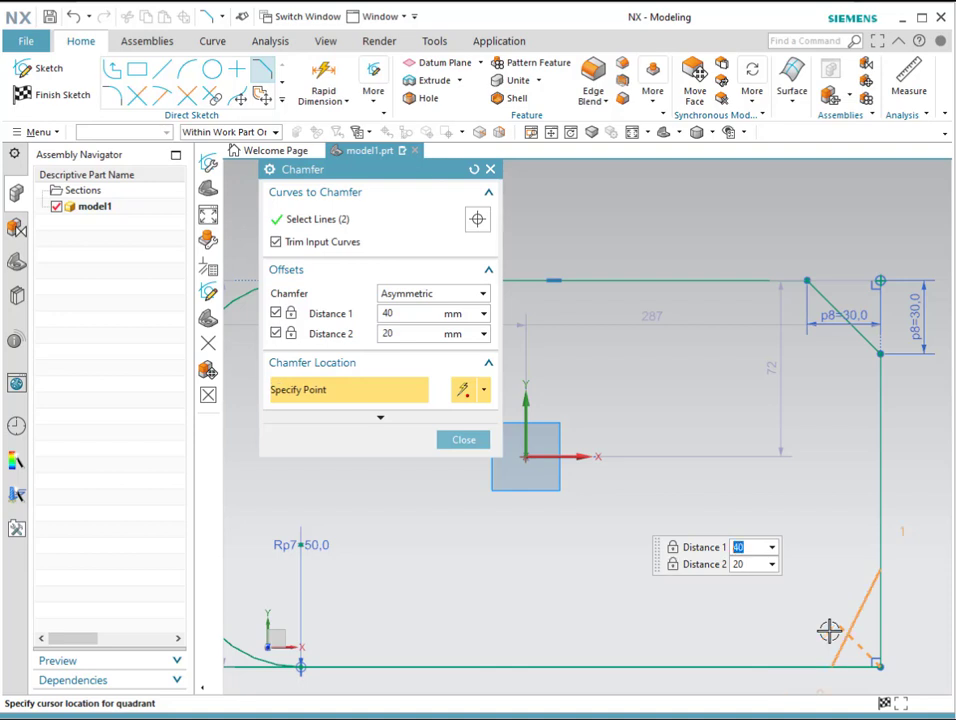
click(822, 627)
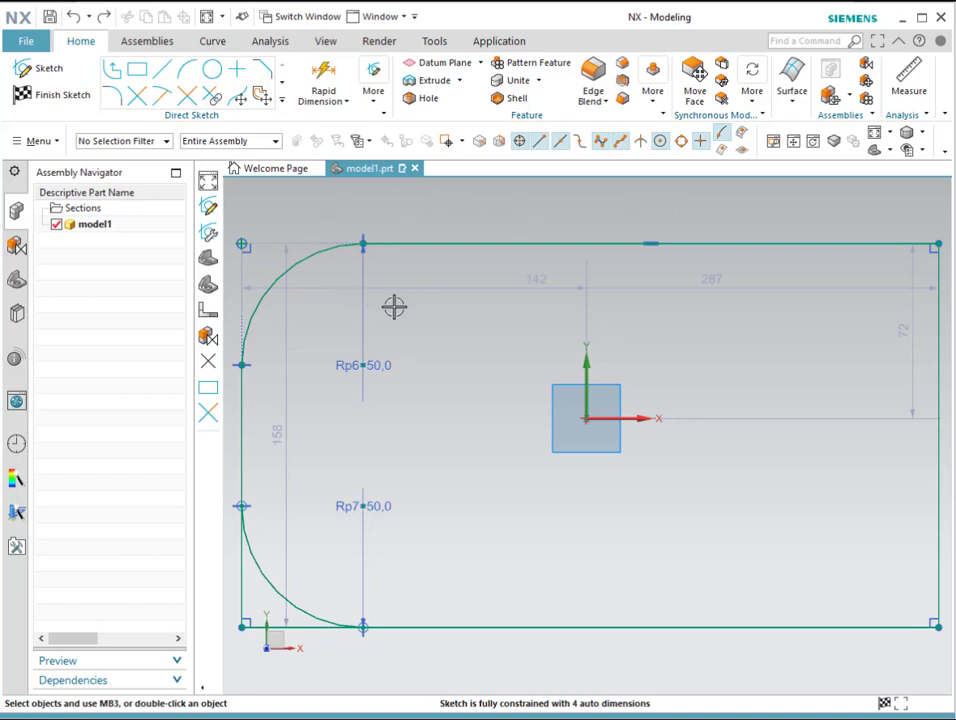
Examine the sketch by zooming into an area, fitting, panning and rotating the view, ending with the view oriented to the sketch
click(773, 141)
drag(327, 211, 430, 295)
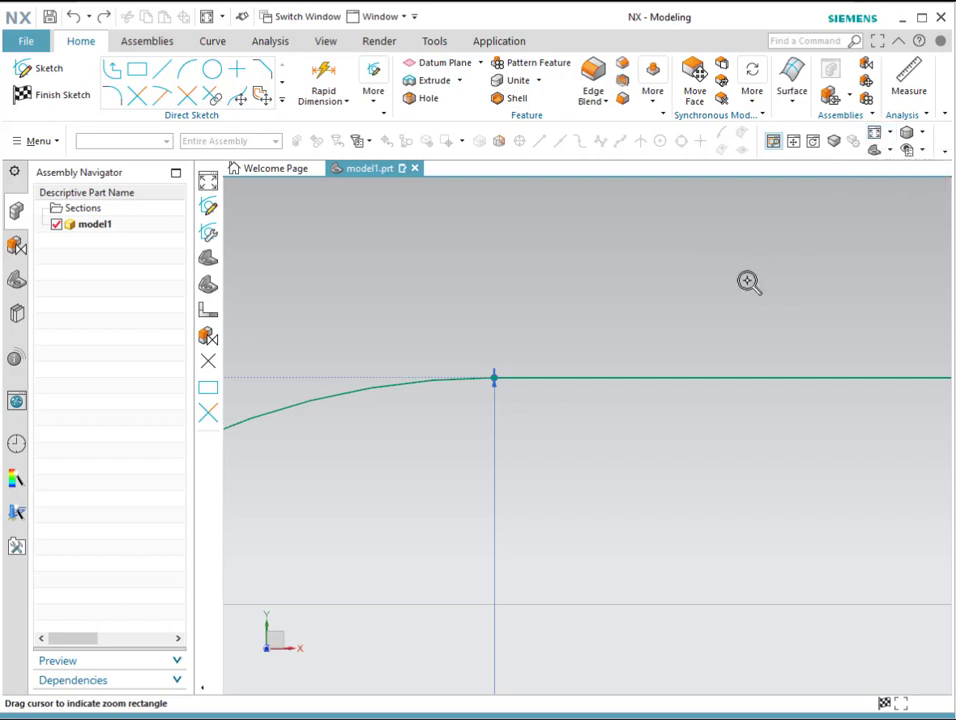
key(ctrl+f)
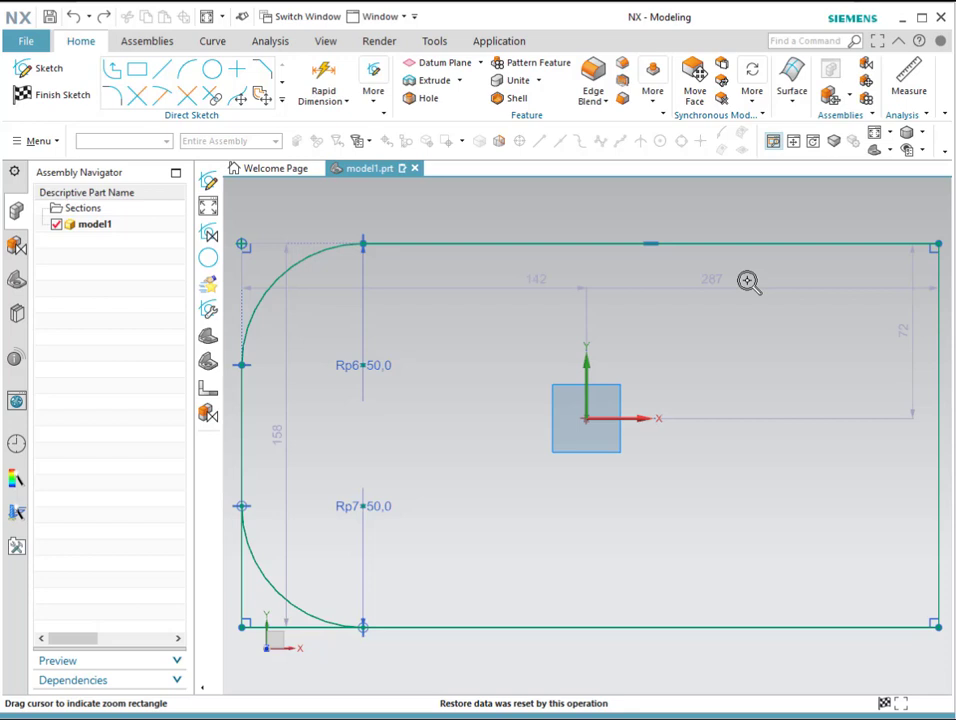
click(793, 143)
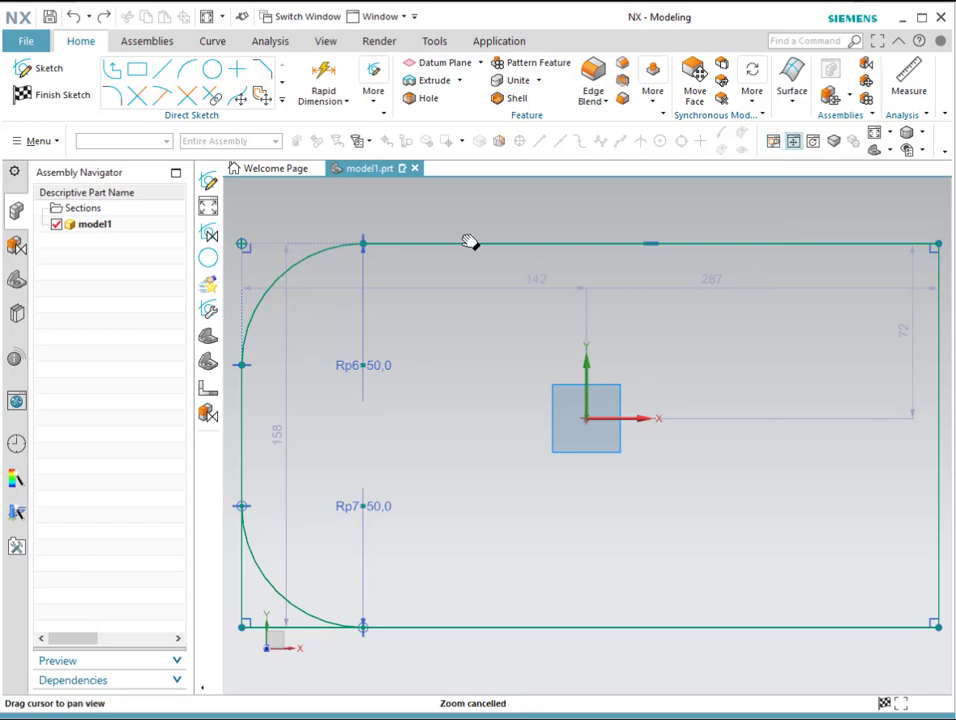
mouse_move(469, 241)
mouse_down()
mouse_move(498, 284)
mouse_move(734, 337)
mouse_move(745, 350)
mouse_move(674, 369)
mouse_move(440, 312)
mouse_move(512, 324)
mouse_move(570, 312)
mouse_move(546, 290)
mouse_up()
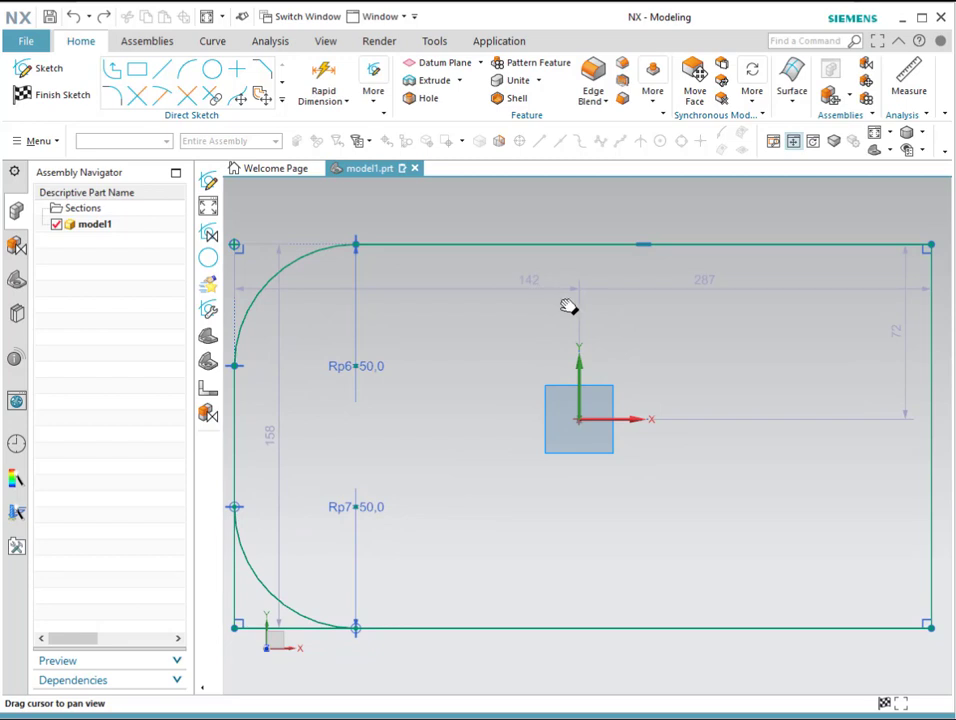
click(813, 145)
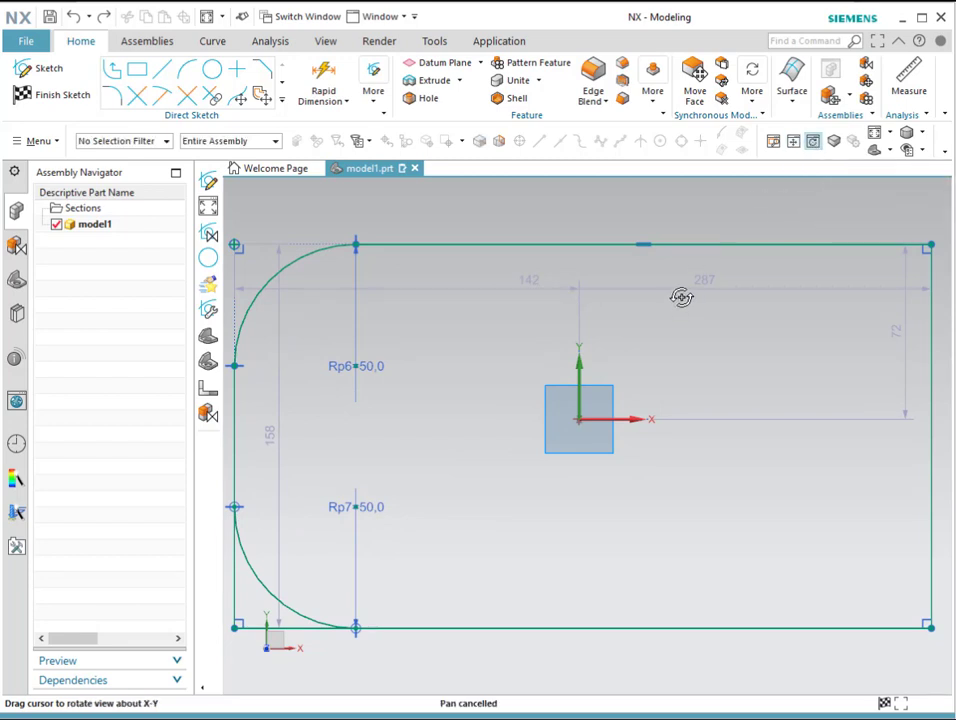
mouse_move(681, 297)
mouse_down()
mouse_move(645, 335)
mouse_move(629, 337)
mouse_move(621, 324)
mouse_move(612, 337)
mouse_move(630, 342)
mouse_move(638, 325)
mouse_up()
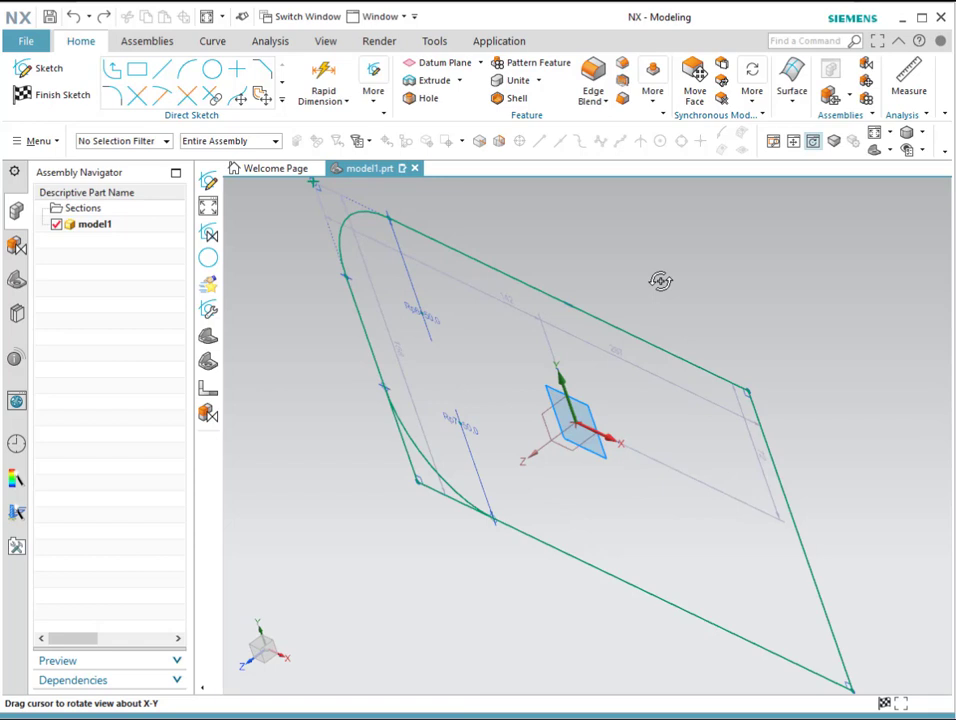
right_click(660, 281)
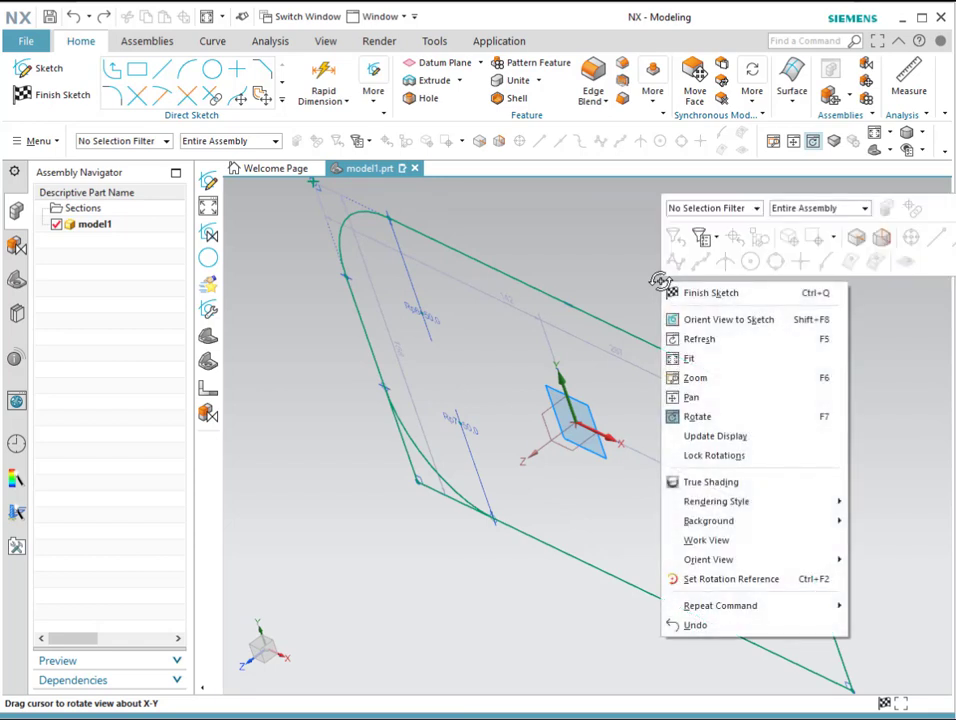
click(727, 320)
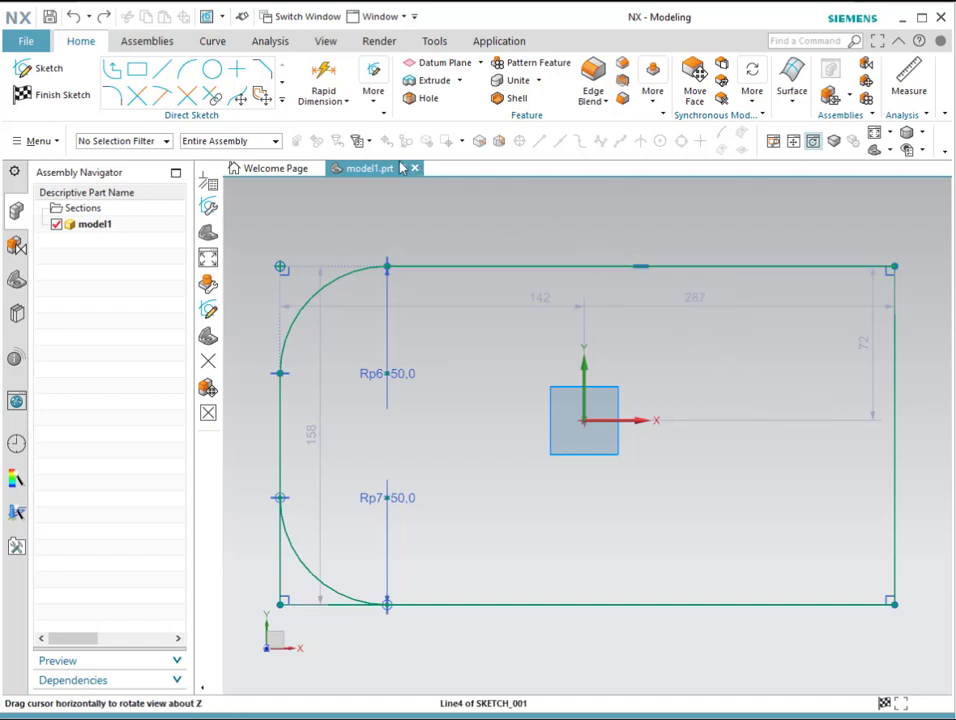
Finish the sketch and bring up the part's model history, widened to show more of the feature names
click(57, 97)
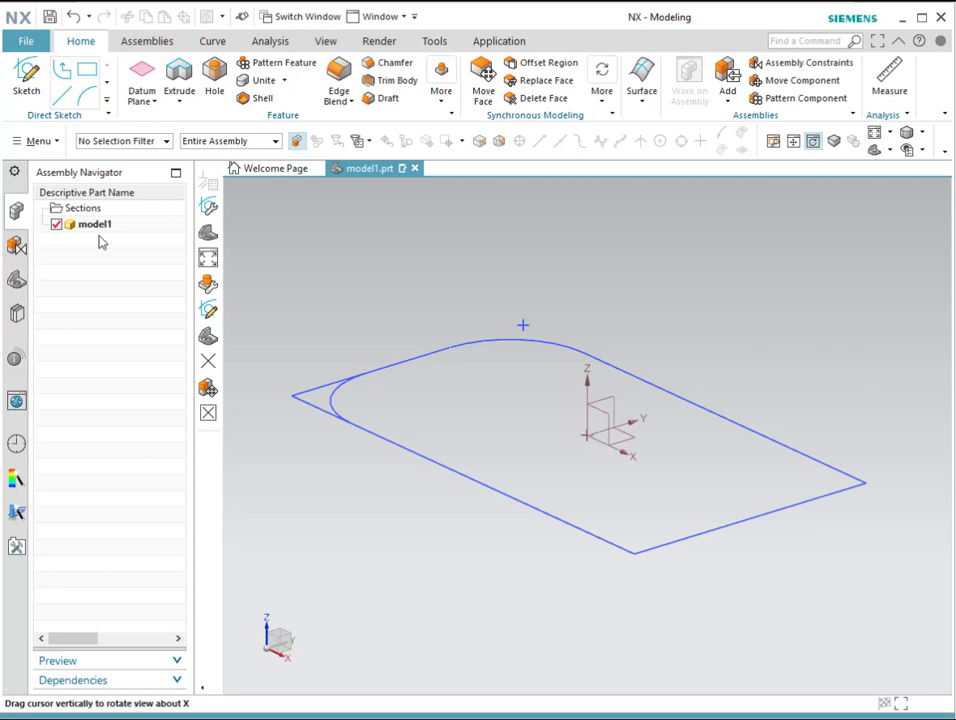
click(19, 246)
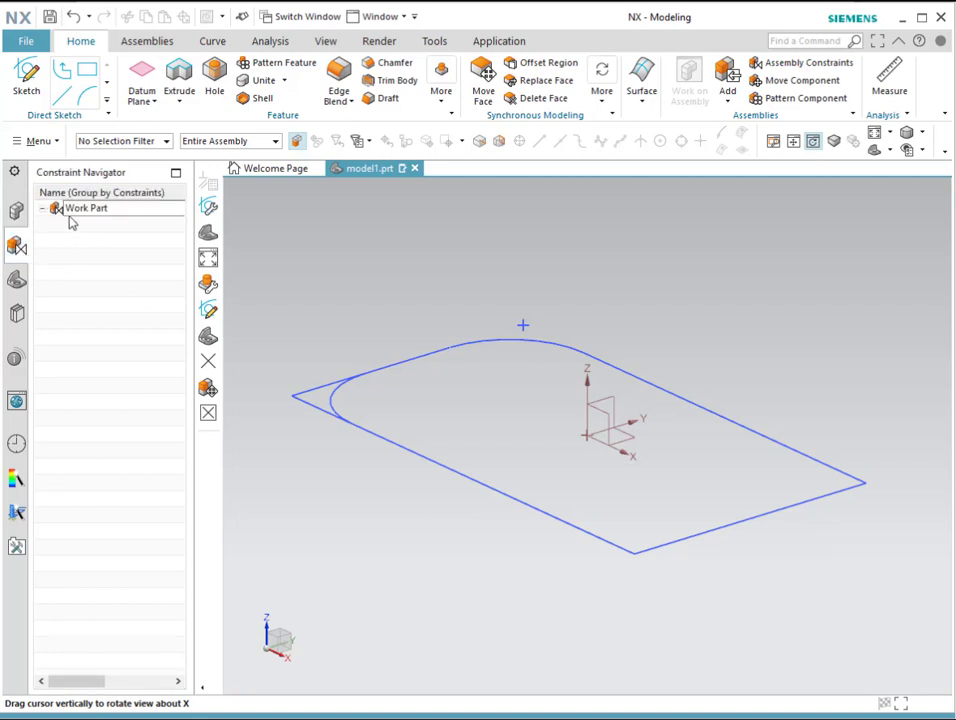
click(16, 211)
click(95, 225)
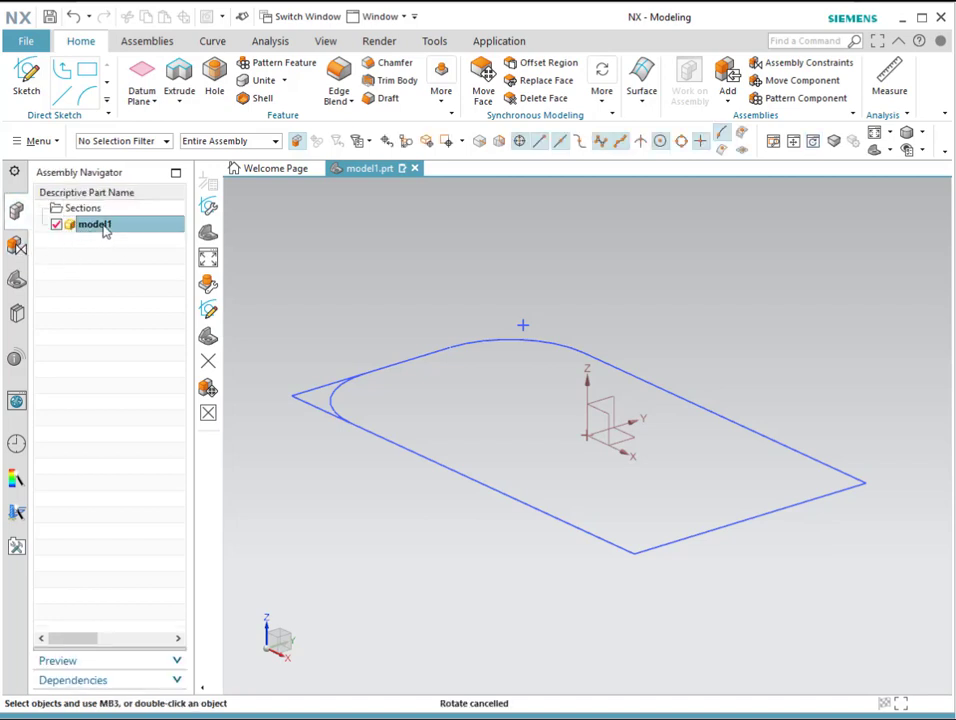
click(16, 280)
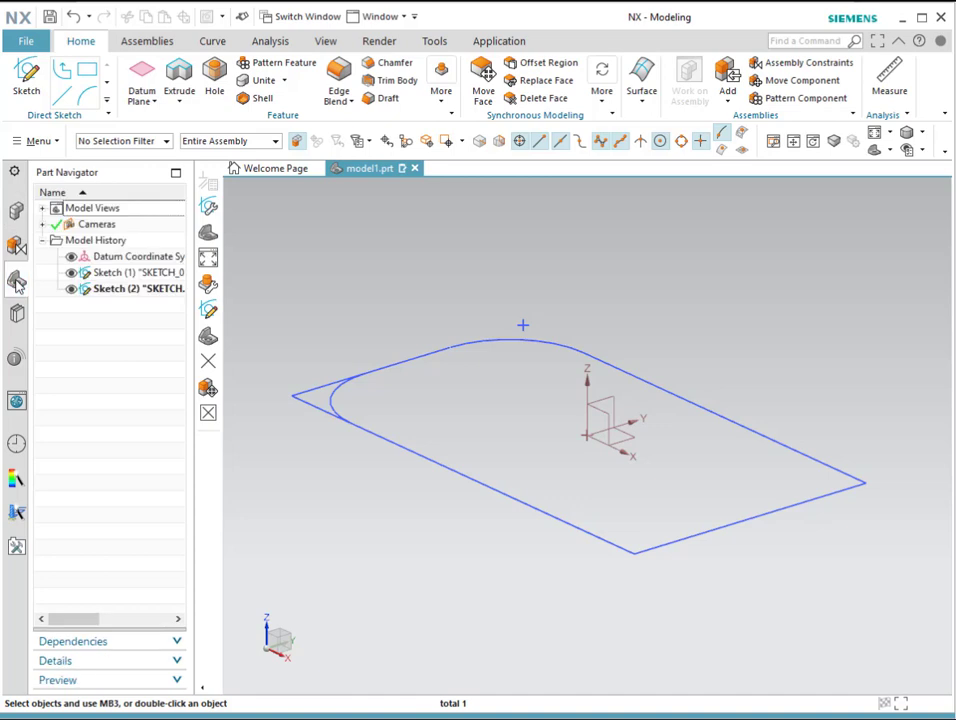
drag(188, 301, 228, 300)
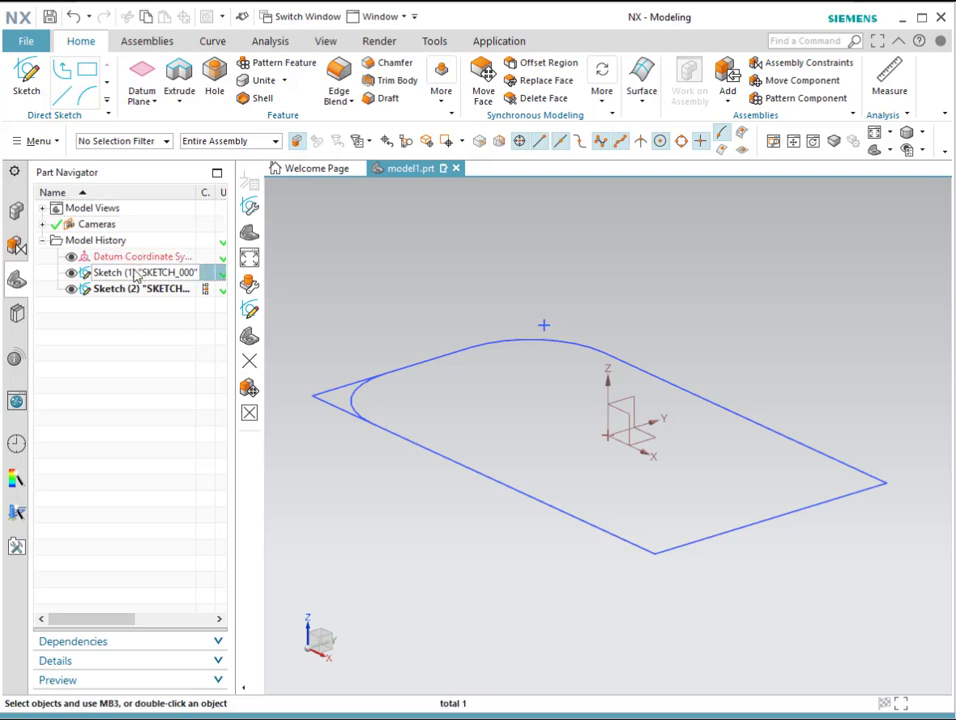
Delete the older sketch, SKETCH_000, from the model history
click(135, 278)
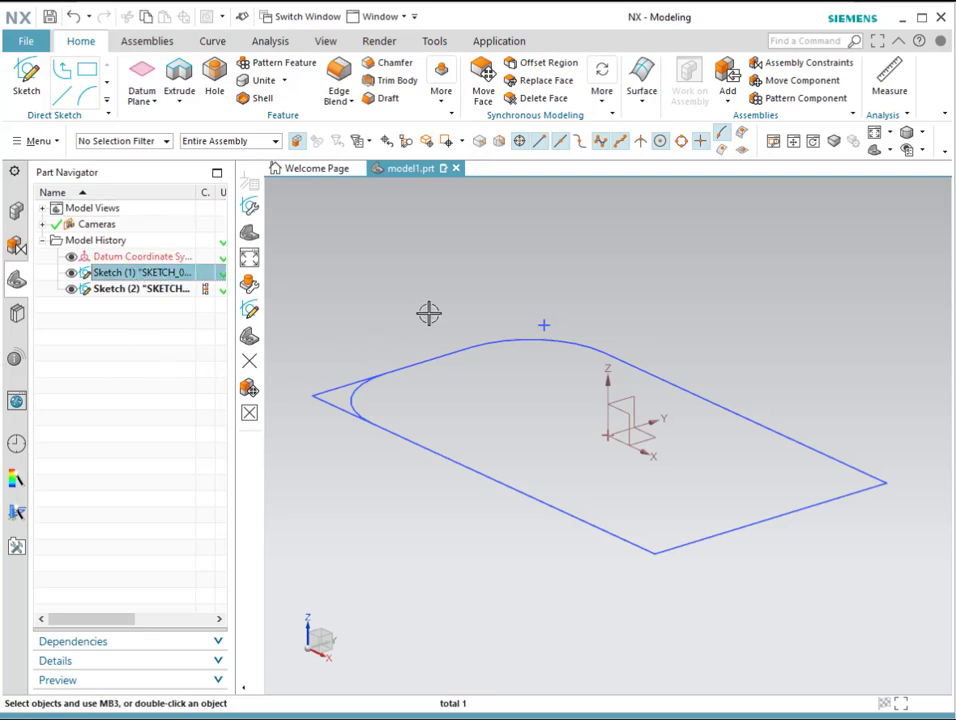
click(128, 290)
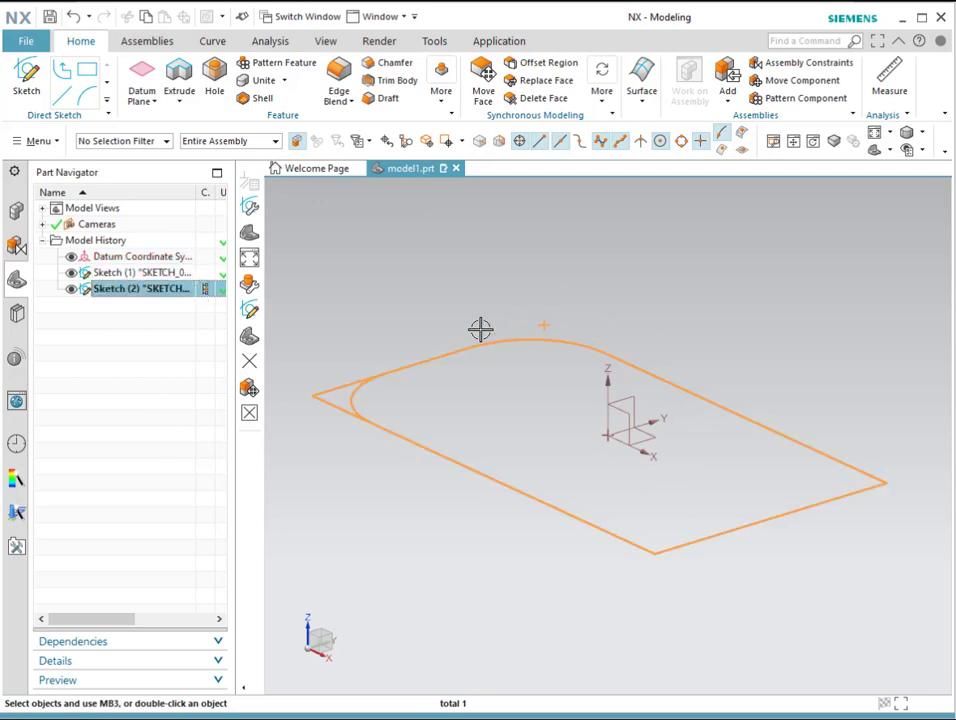
click(145, 274)
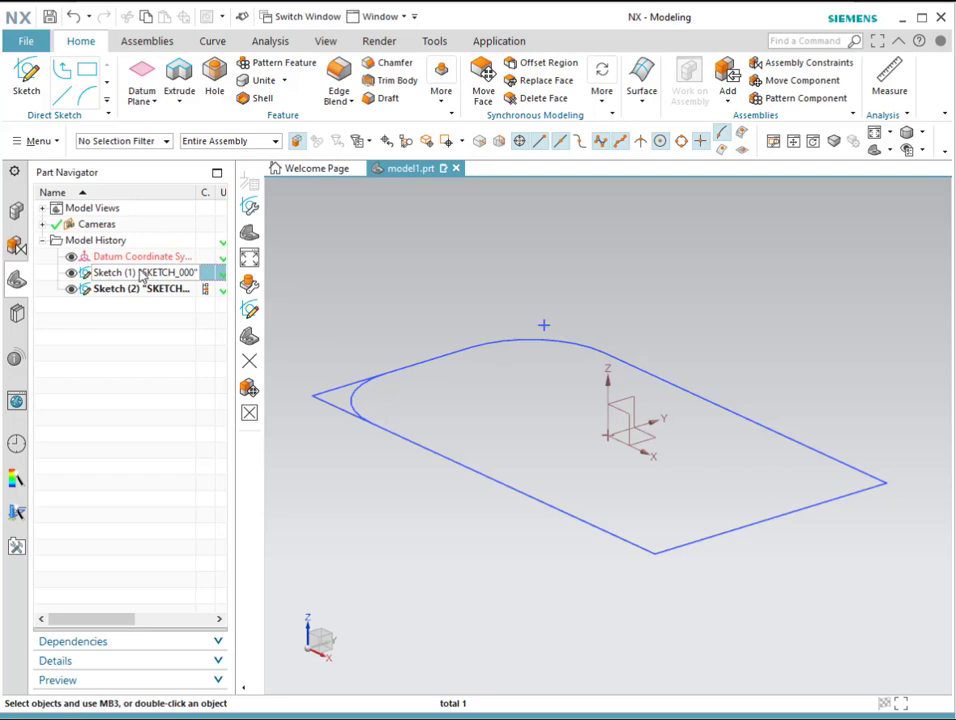
right_click(143, 276)
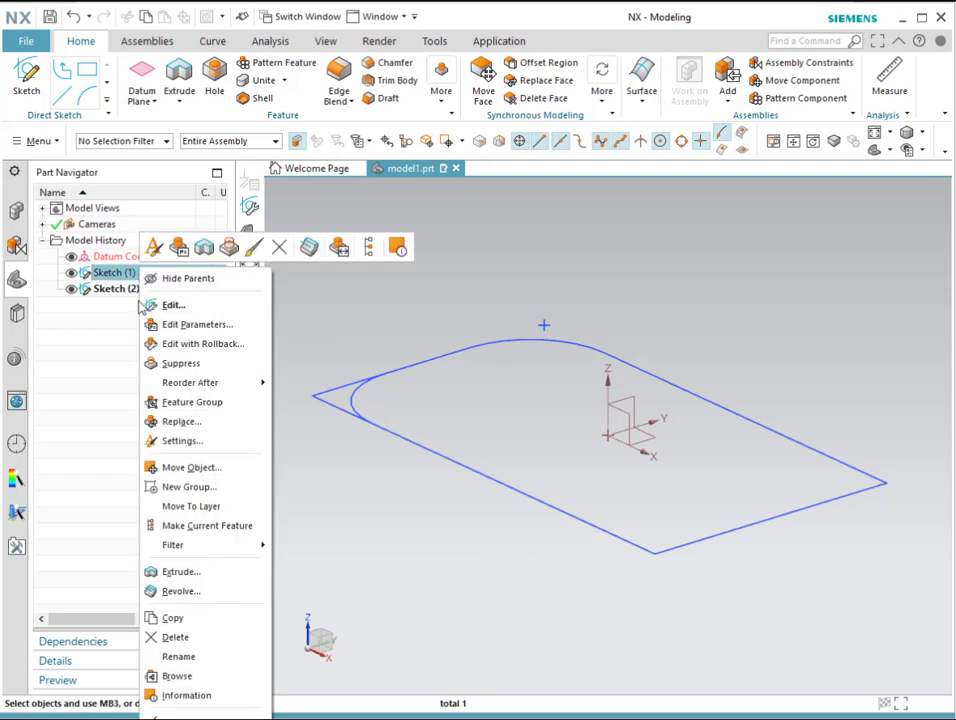
click(193, 643)
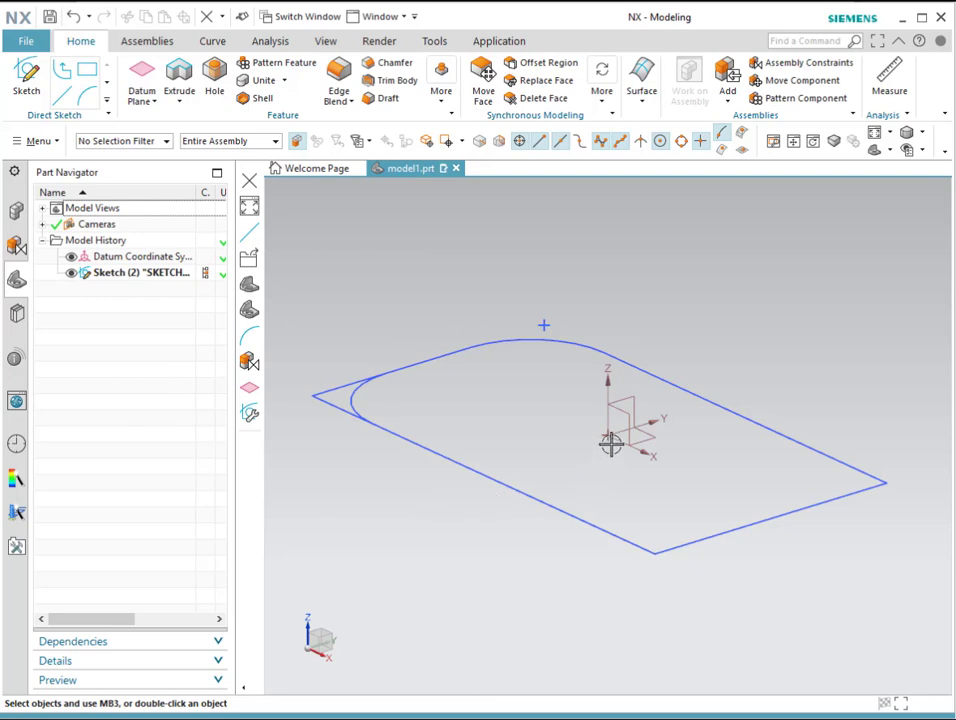
Hide the filleted rectangle's sketch, SKETCH_001, and show it again
click(116, 274)
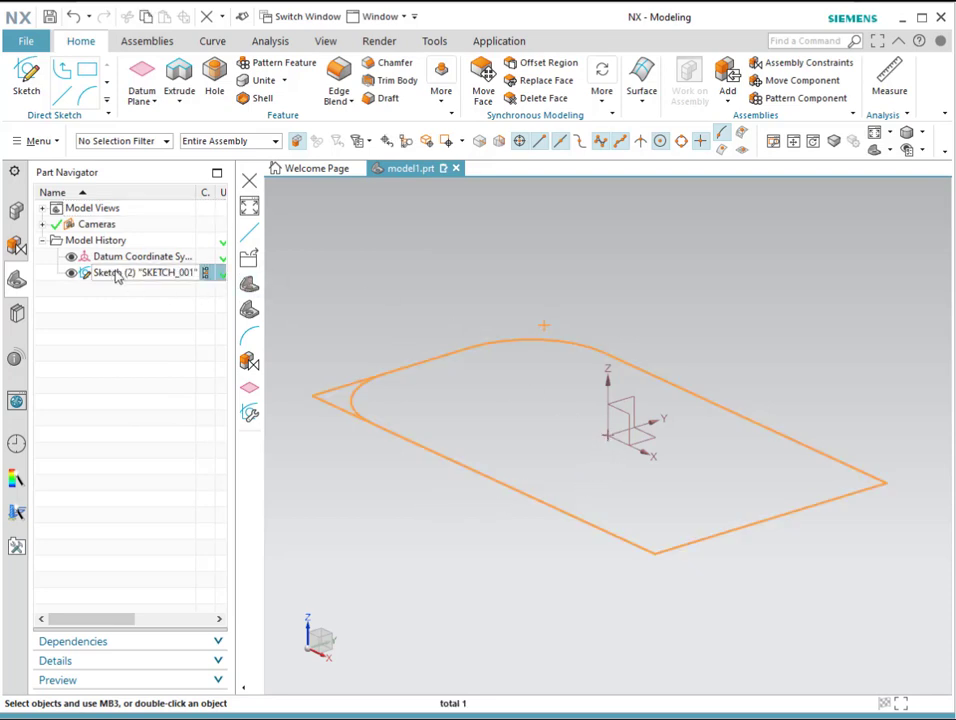
right_click(116, 275)
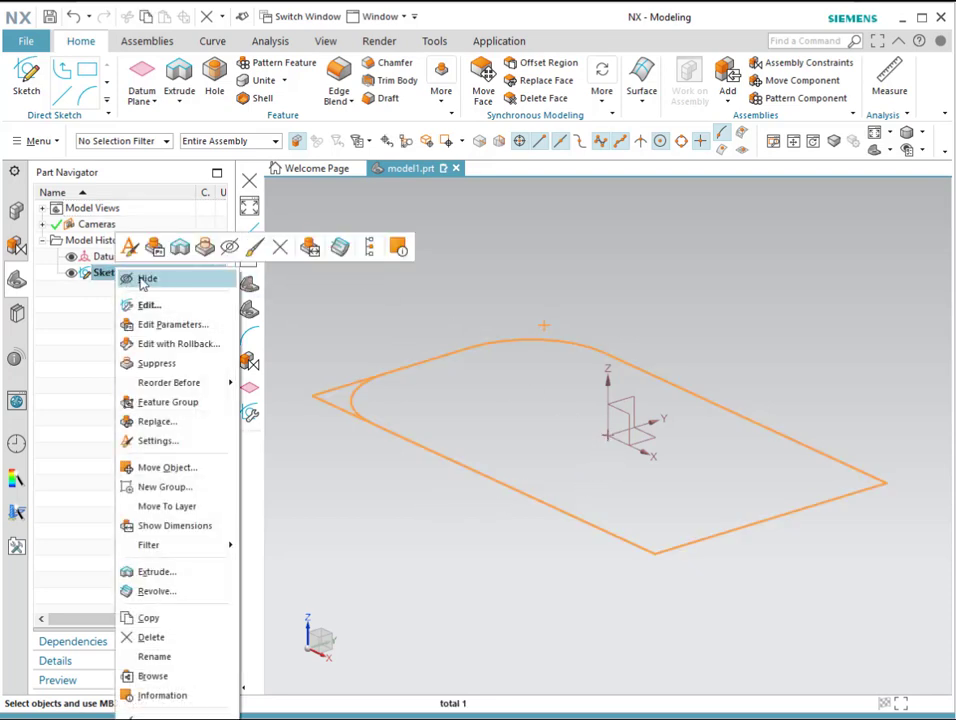
click(150, 280)
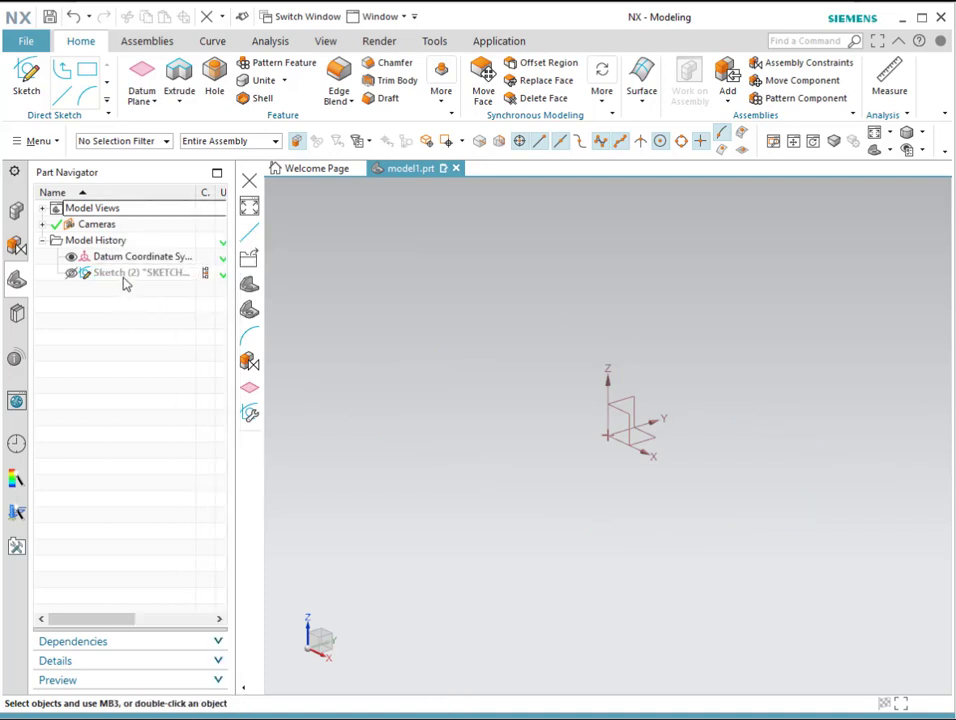
right_click(124, 277)
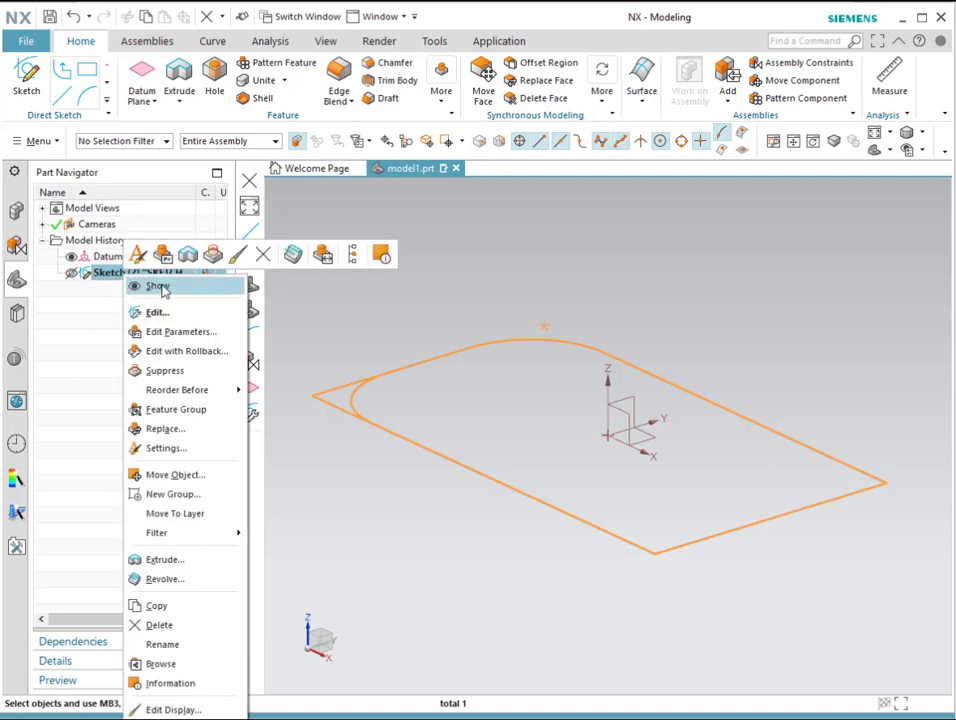
click(160, 287)
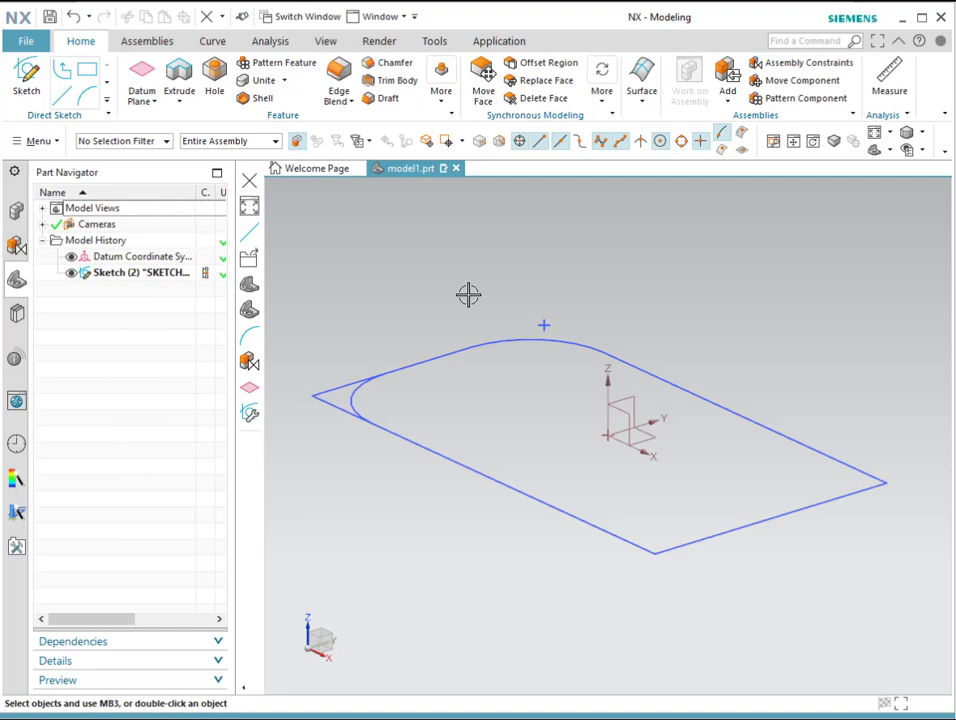